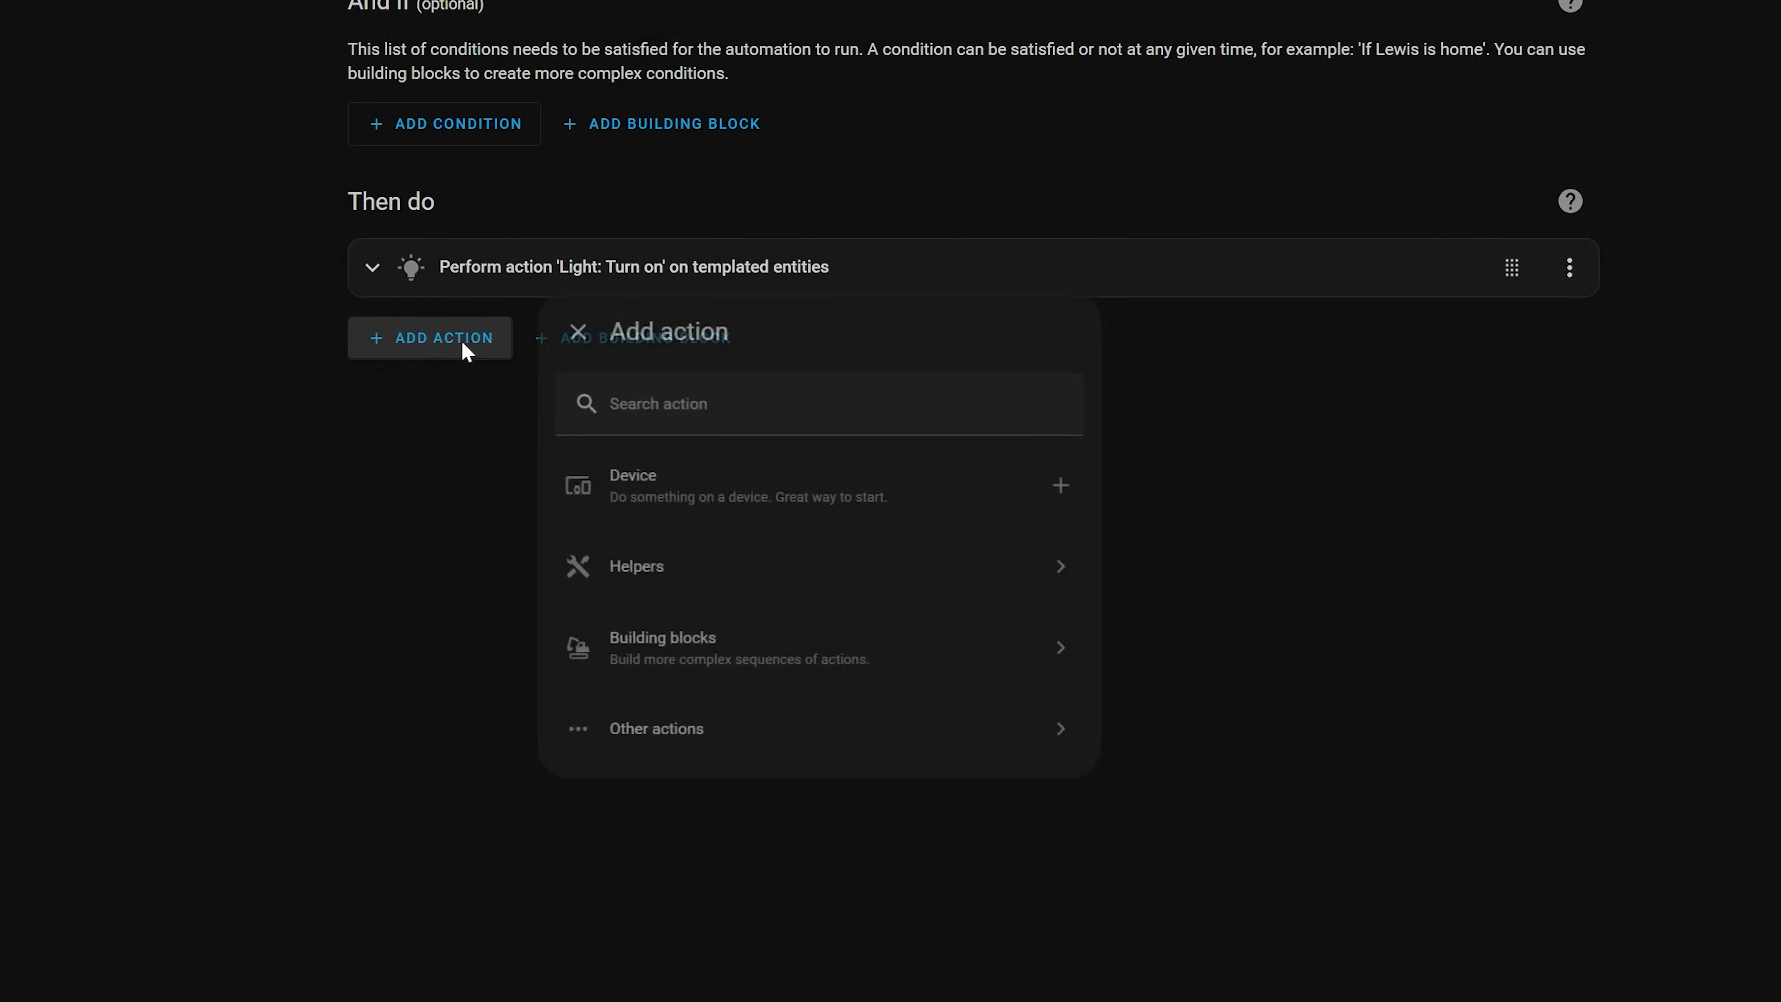
Step: Add a Light: Toggle action as the second step and begin choosing its target entity
scroll(706, 657, "down", 5)
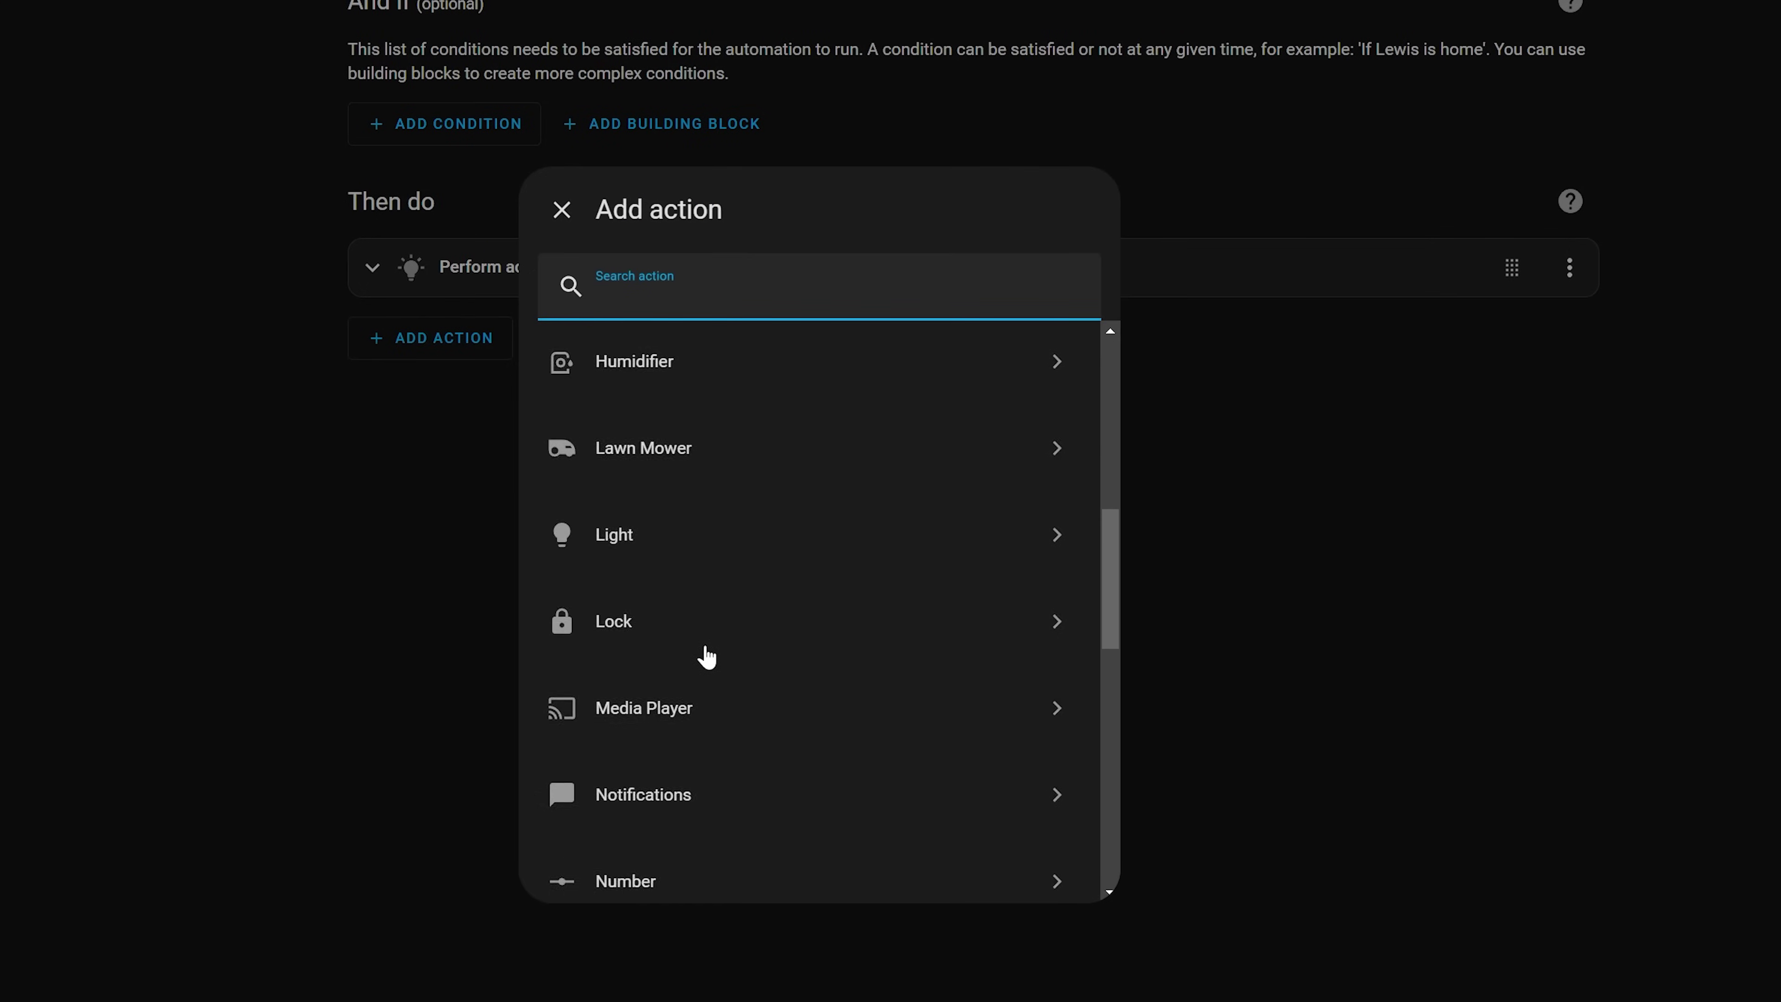
left_click(711, 634)
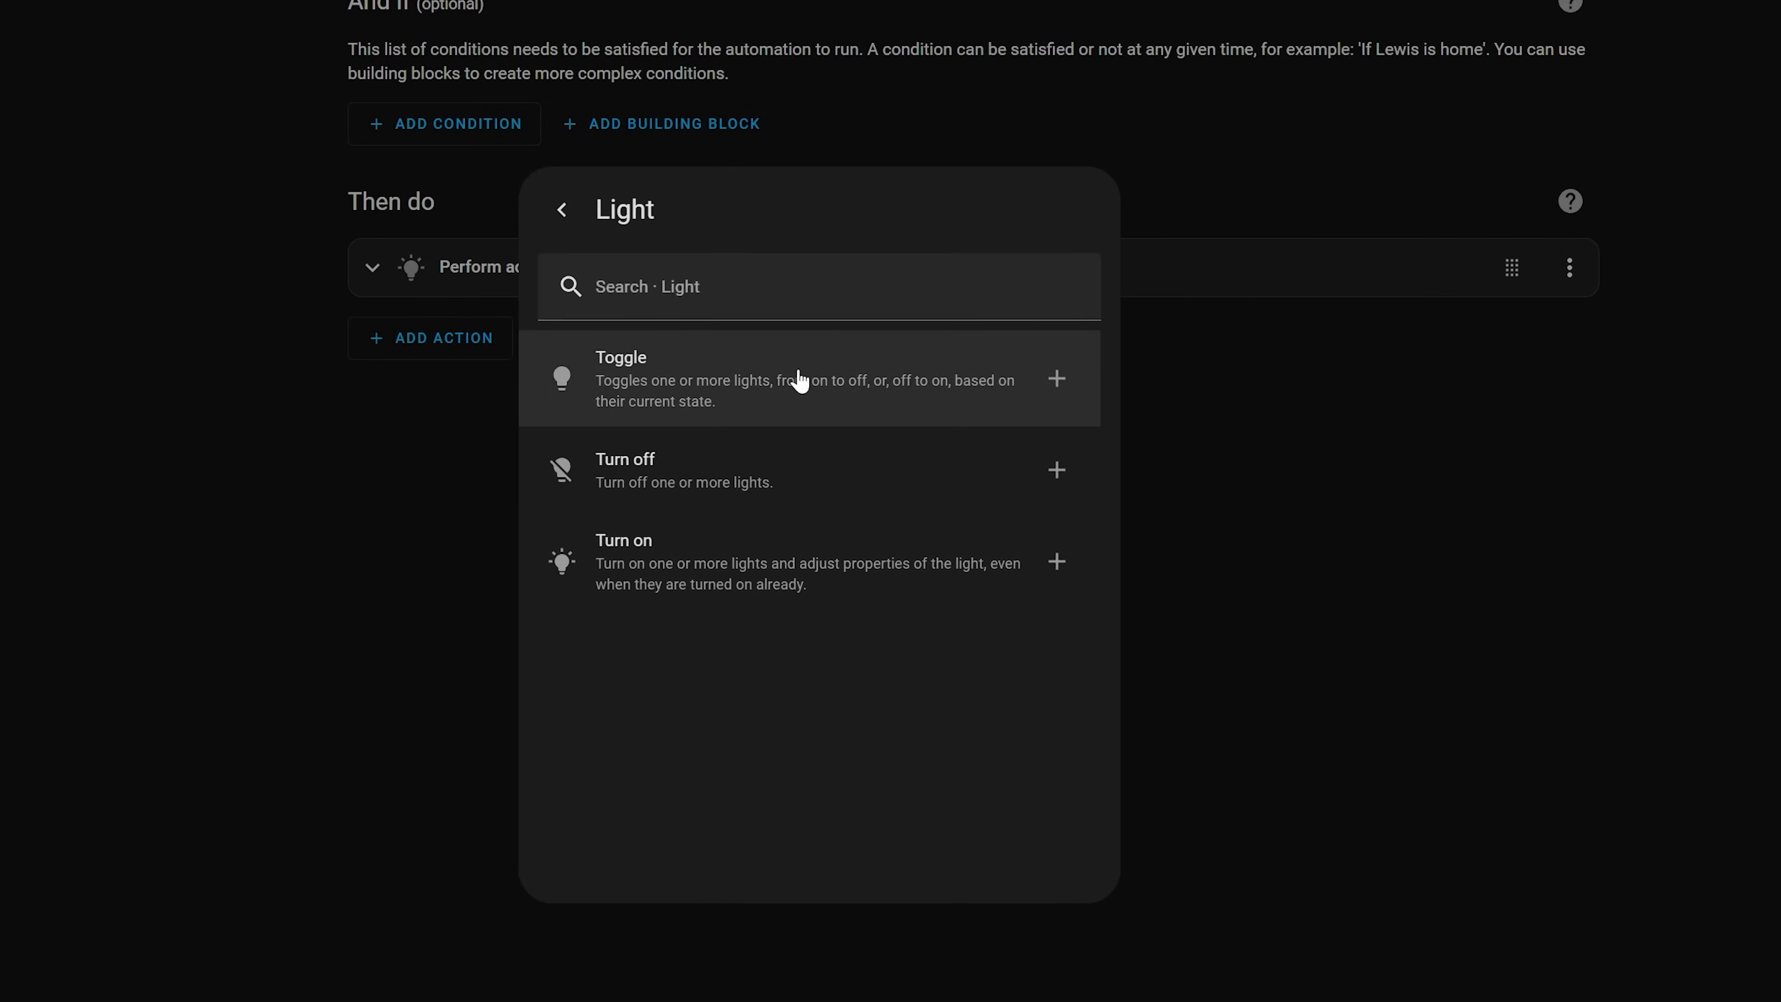
left_click(686, 394)
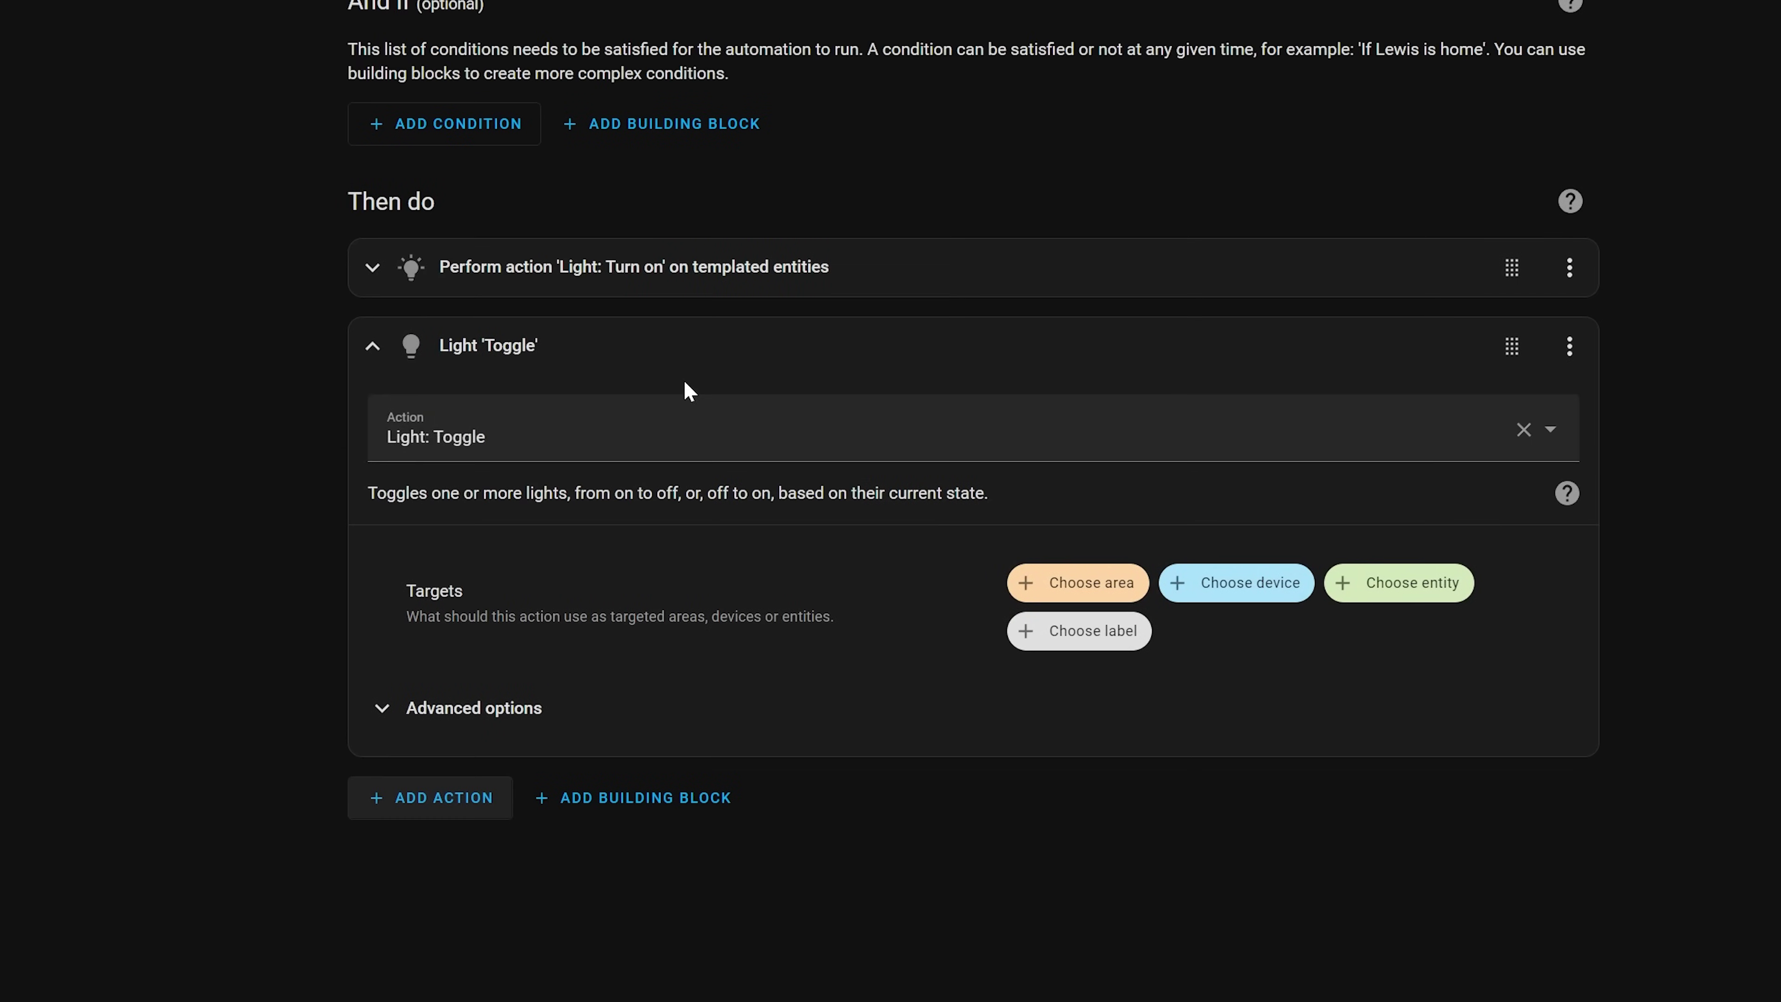
left_click(1449, 581)
scroll(1280, 860, "down", 5)
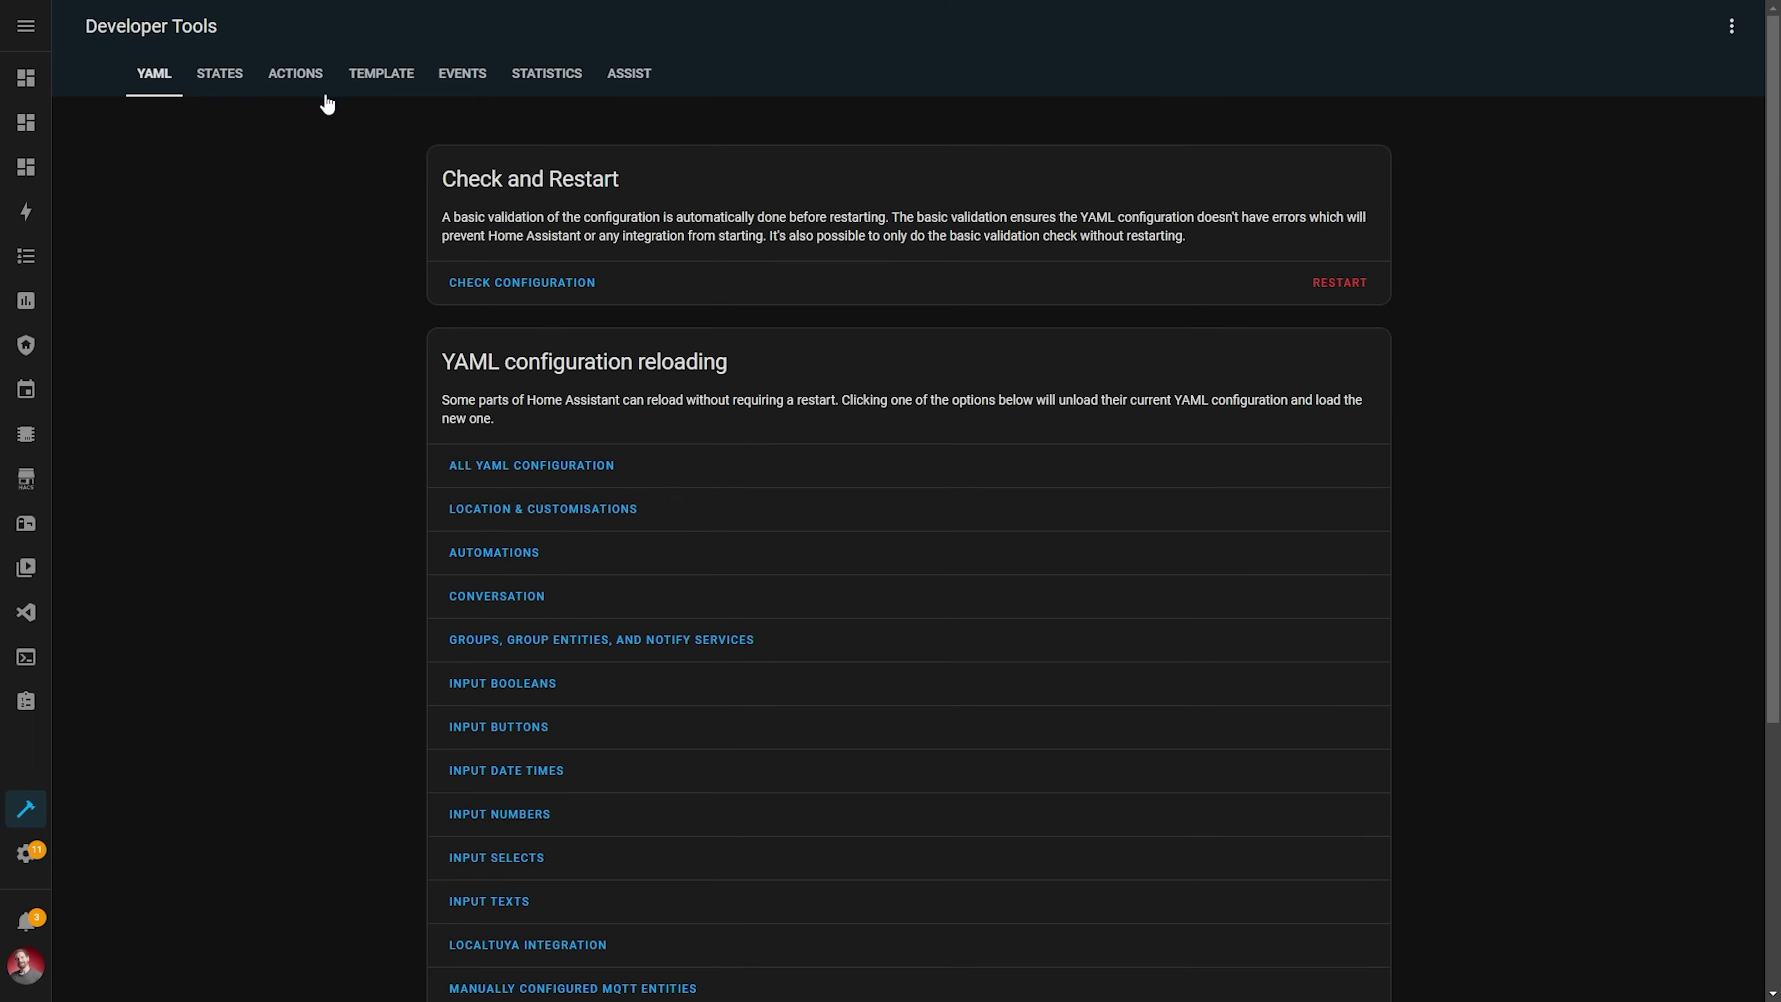
Step: Switch Developer Tools to Actions and list available actions like Alarm Control Panel: Arm home
left_click(295, 74)
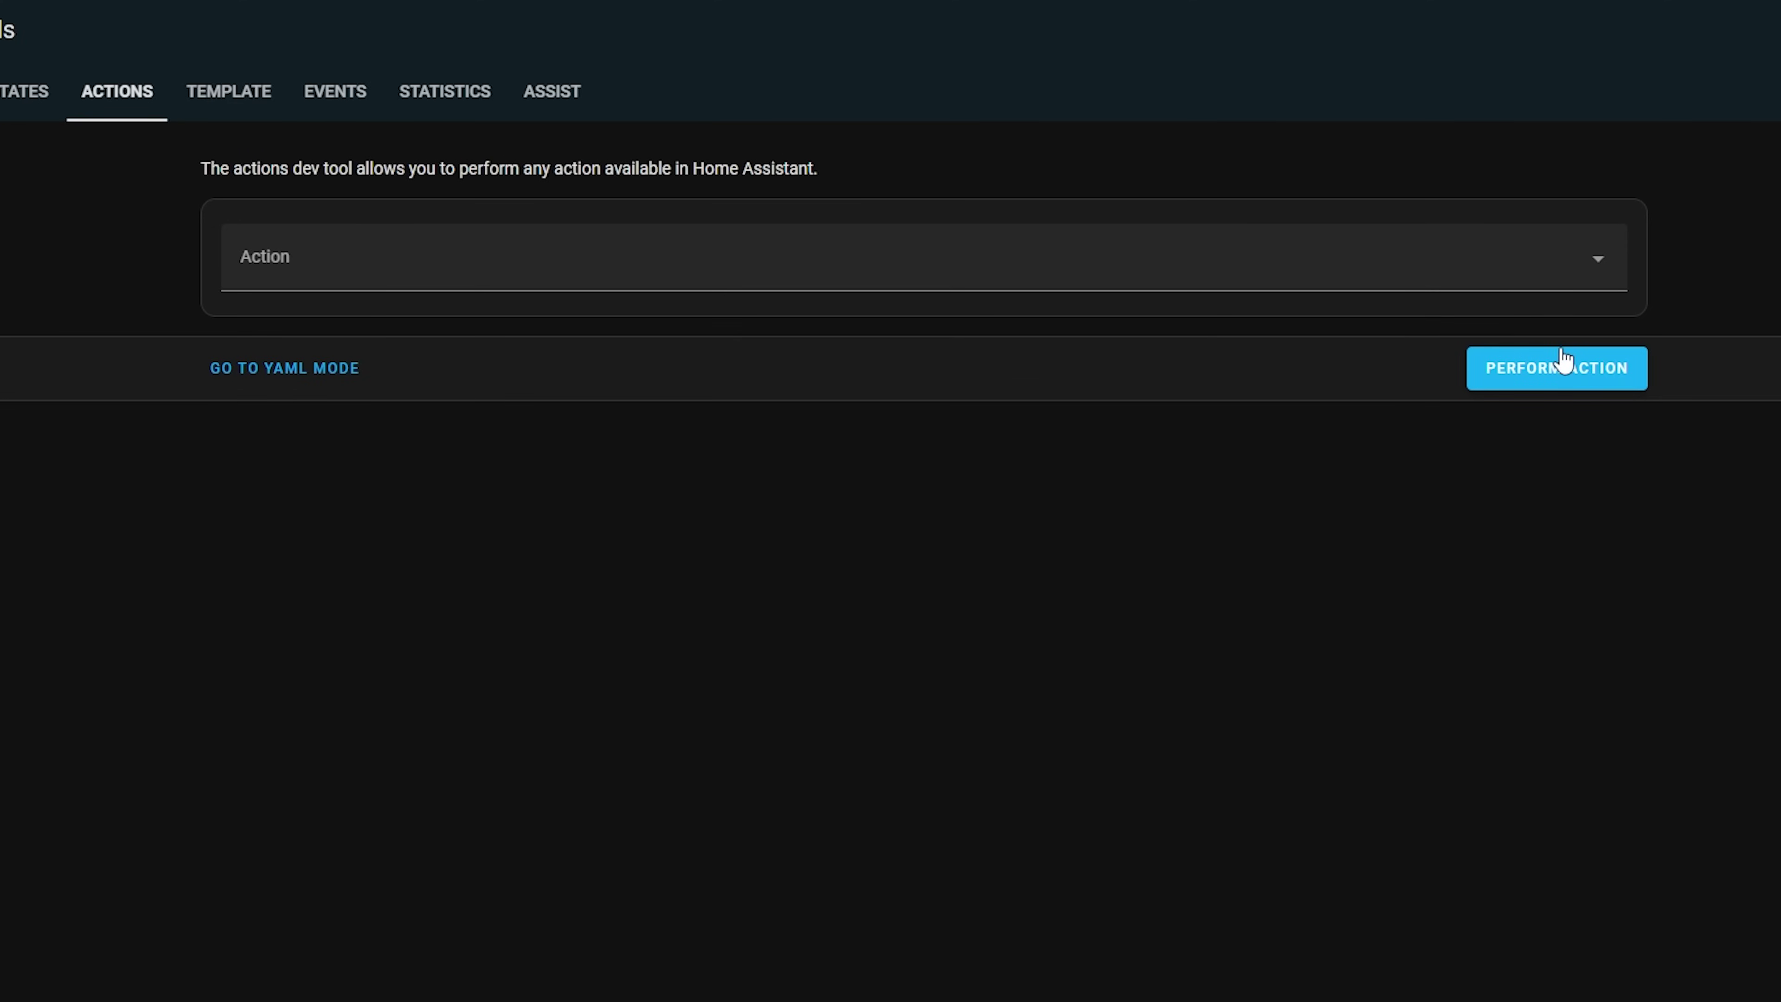
left_click(1593, 274)
scroll(1062, 584, "down", 20)
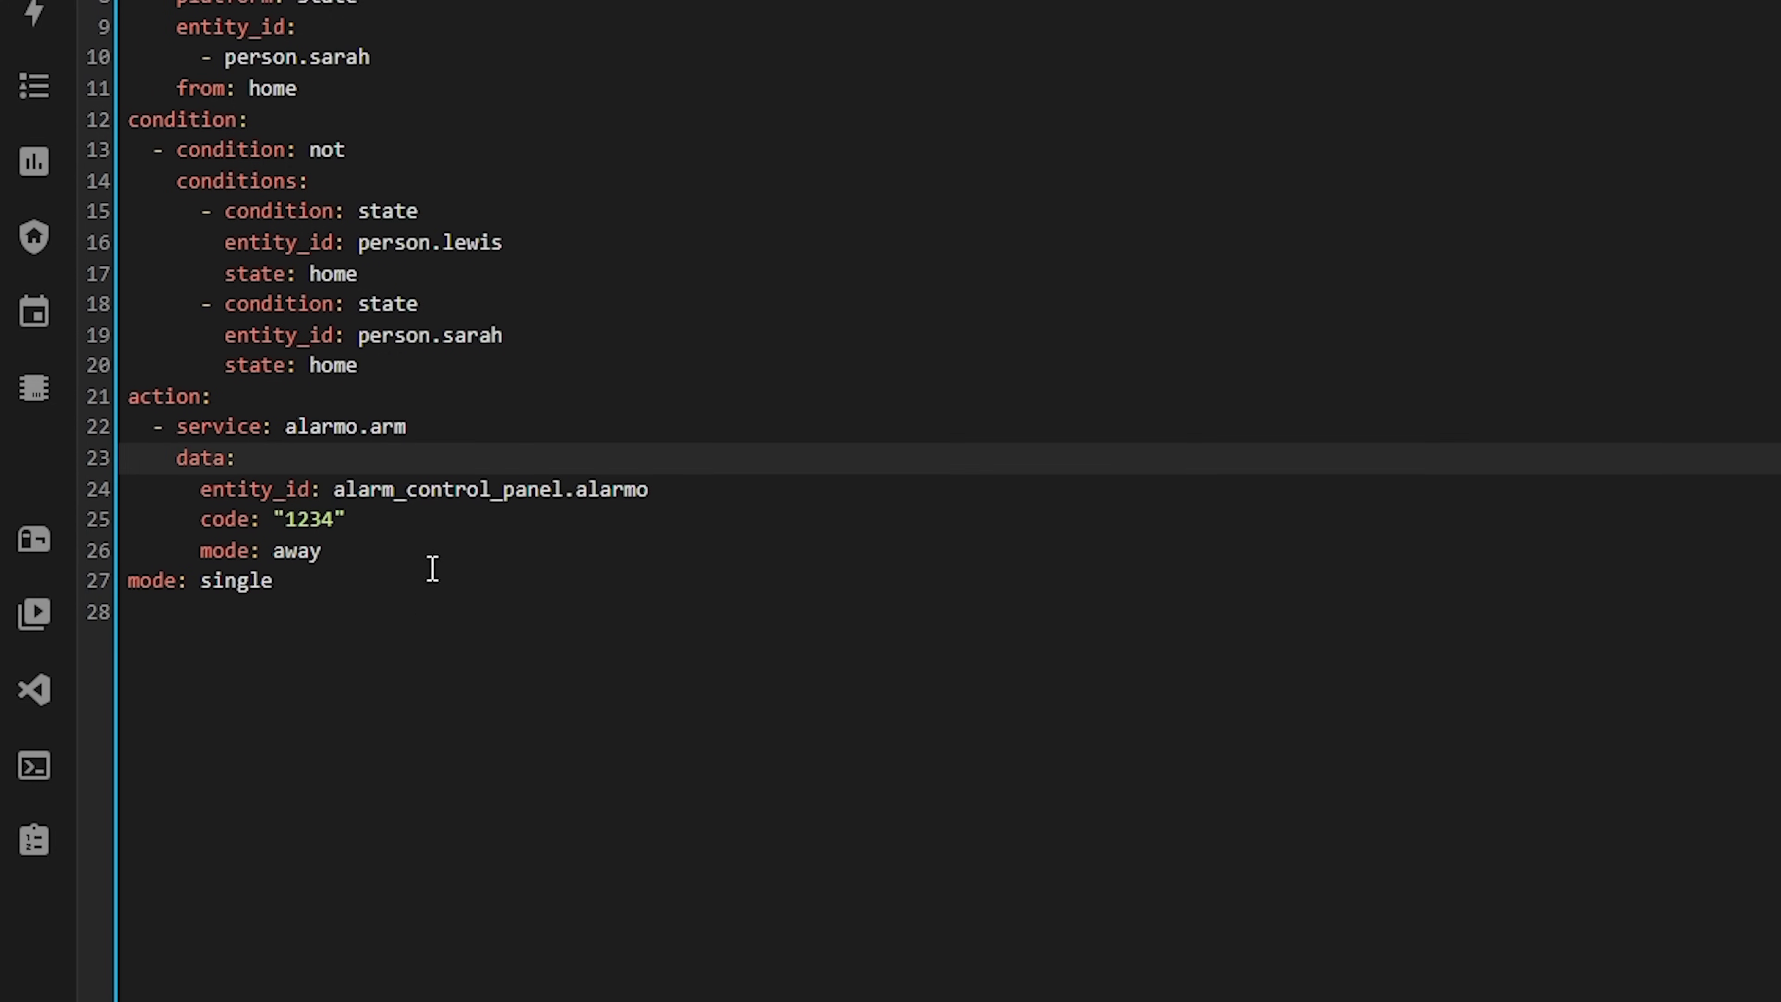
Step: Replace 'service' with 'action' on line 22 so it reads action: alarmo.arm
left_click(312, 683)
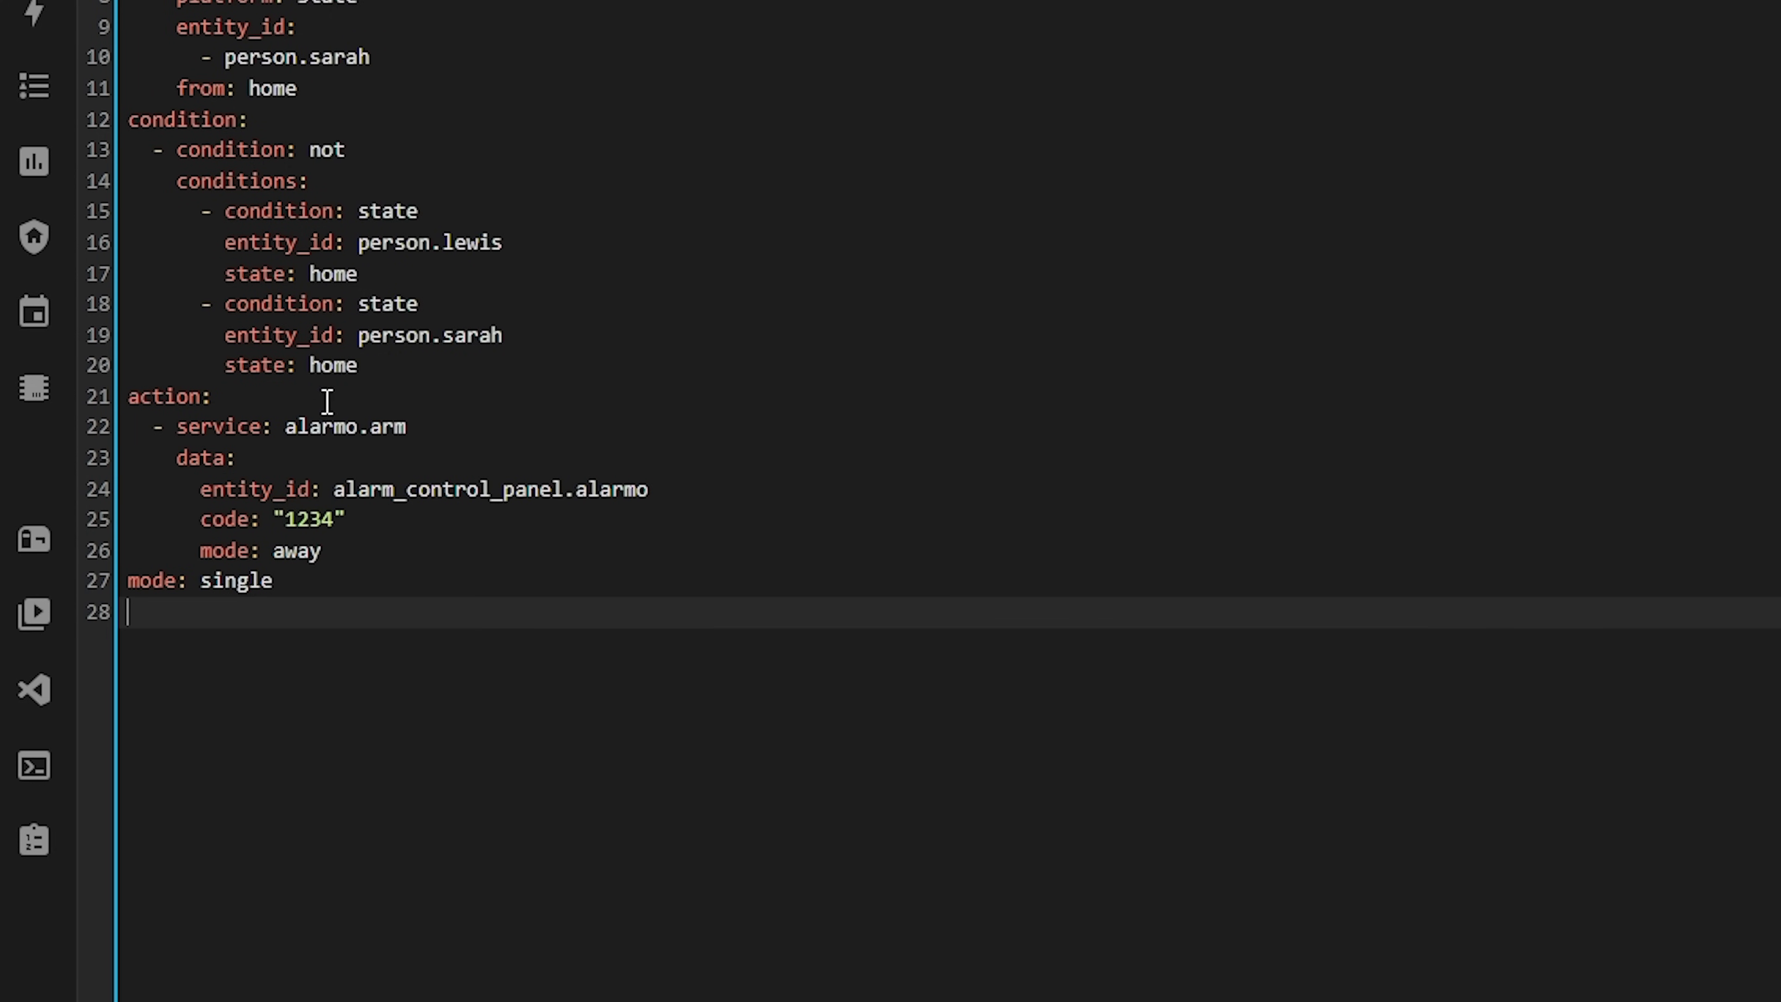
left_click_drag(182, 428, 229, 428)
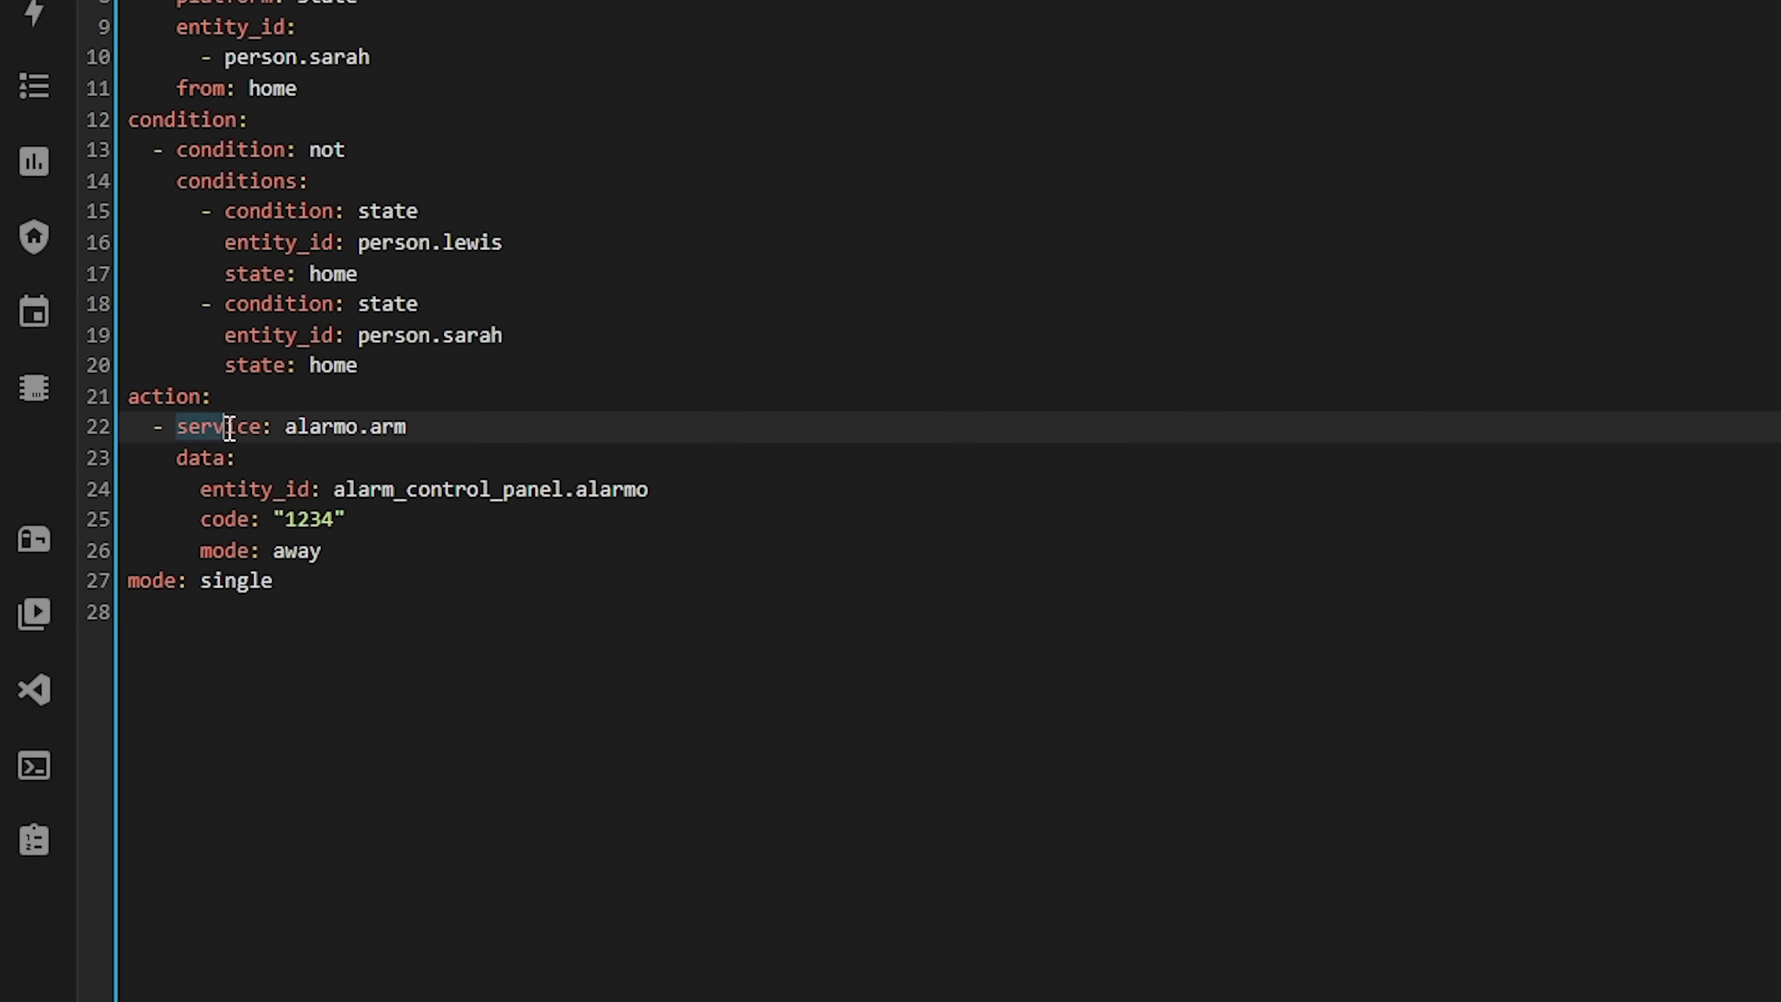
type("actio")
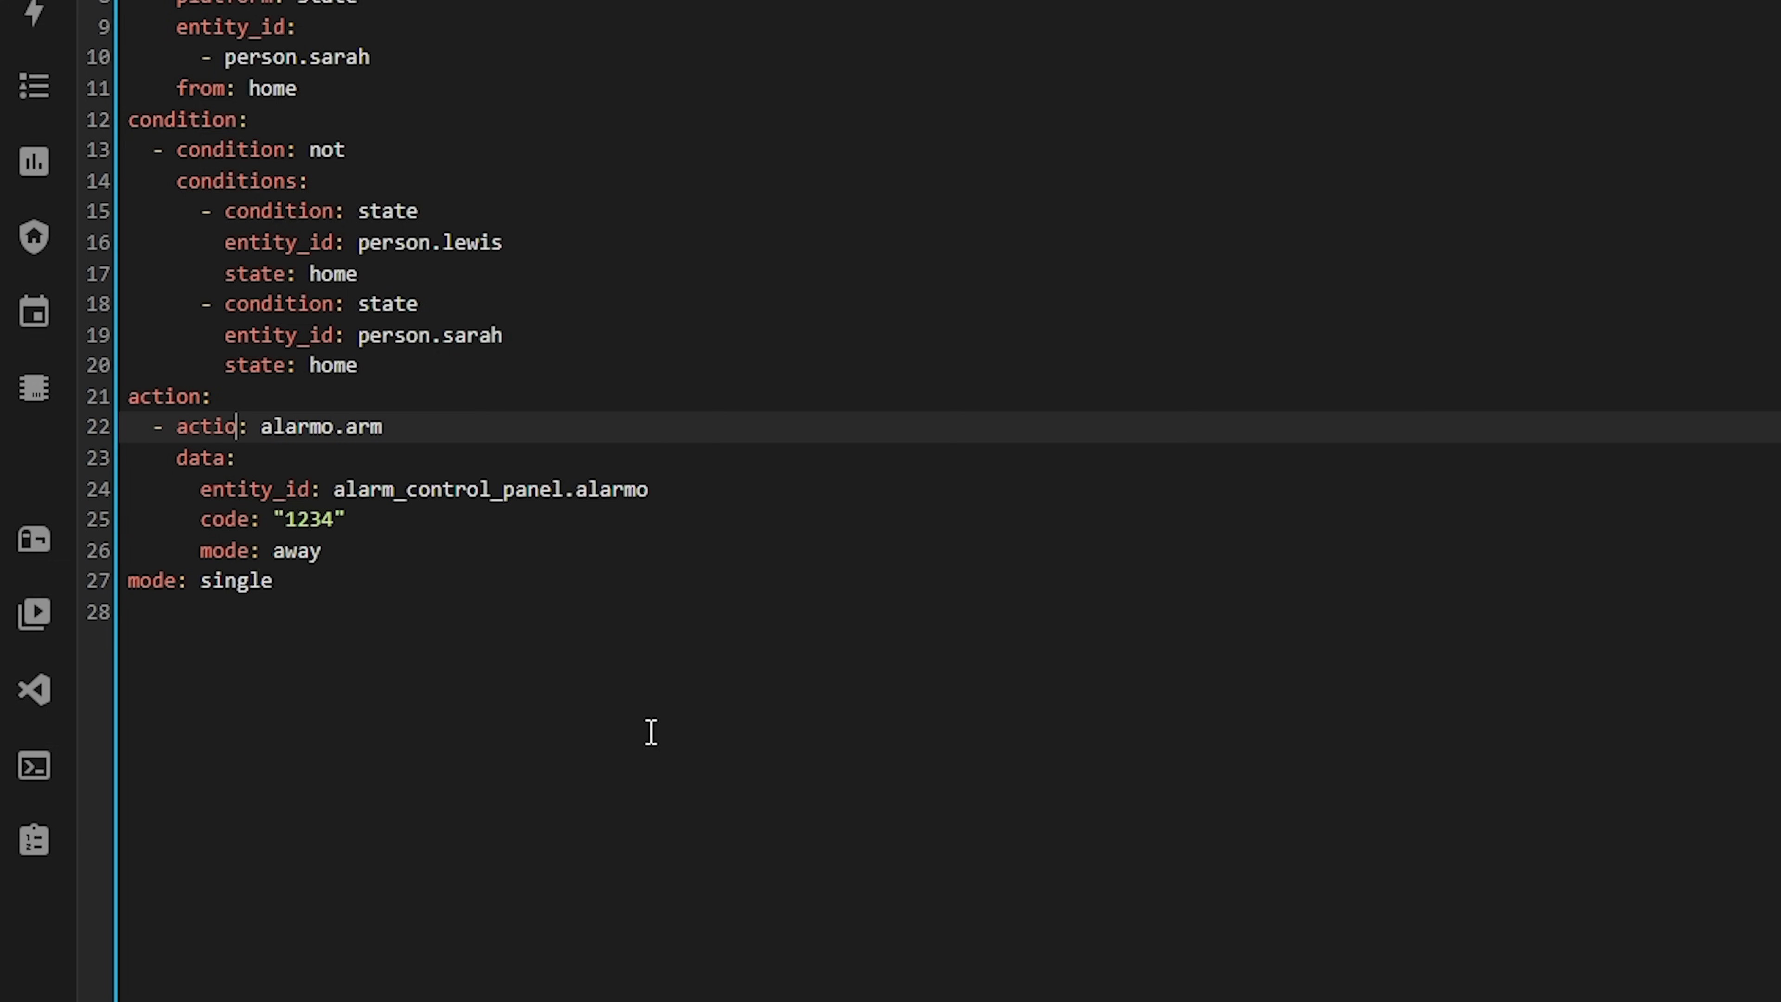
left_click(648, 397)
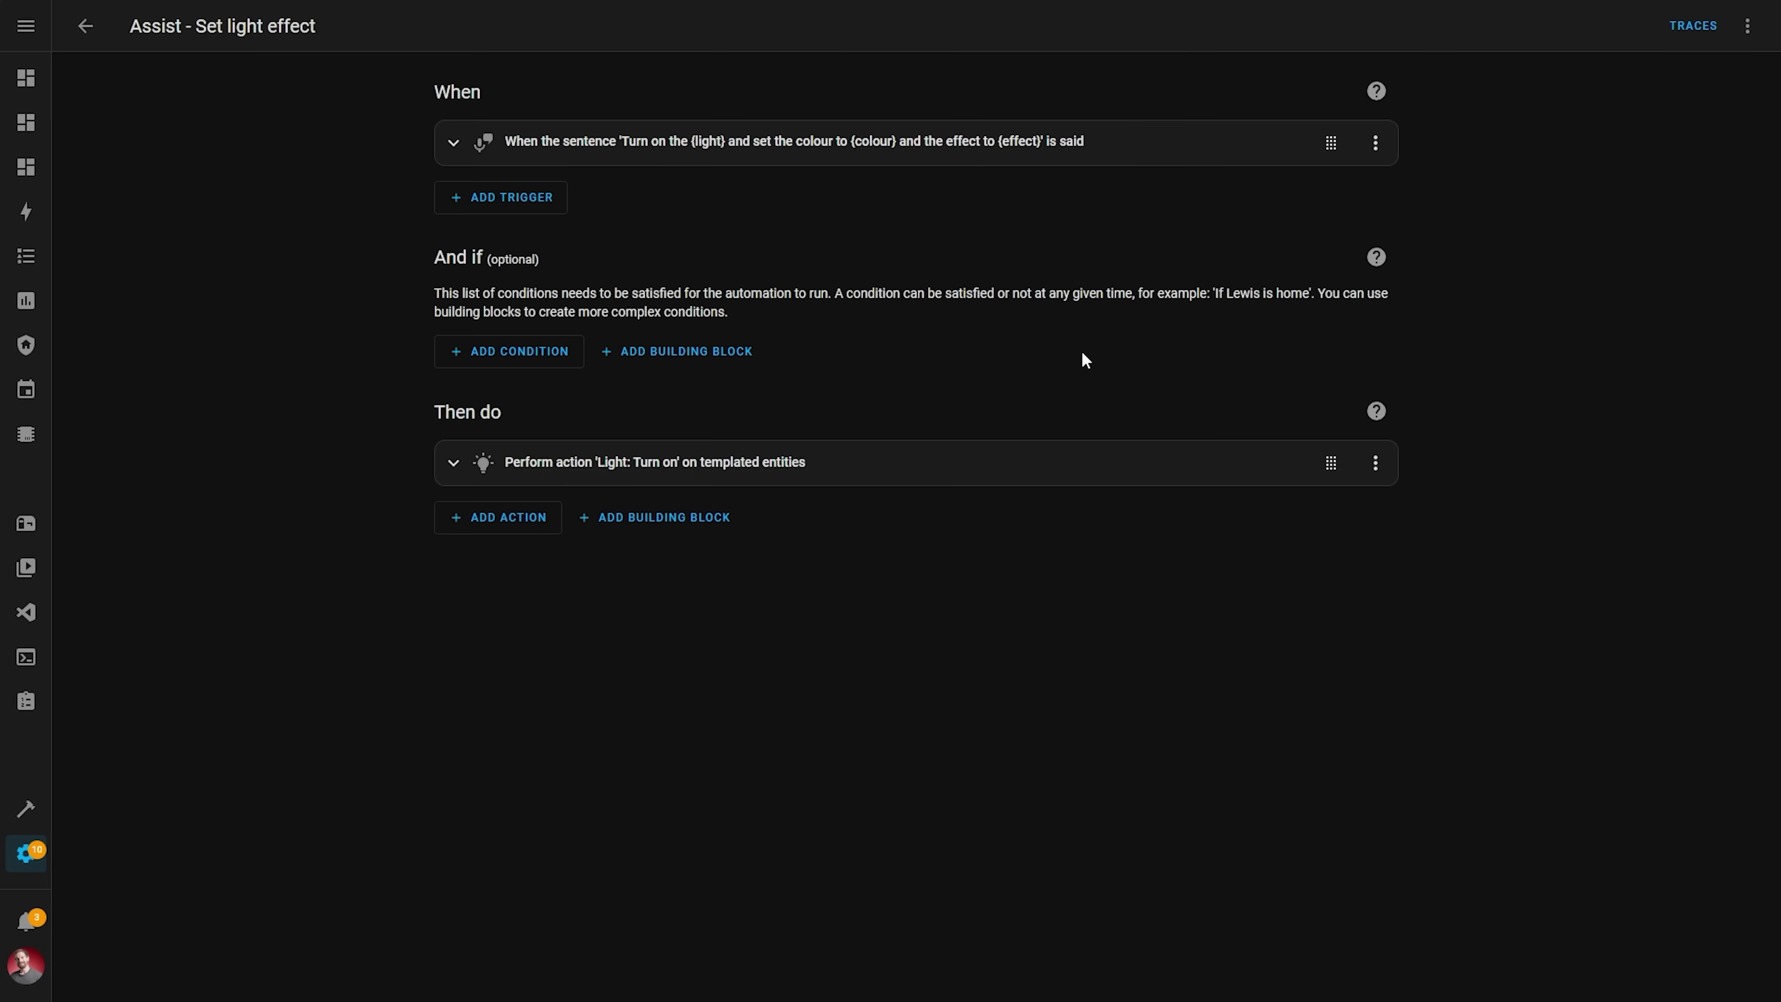
Step: Switch the Assist - Set light effect automation to YAML and select its action: light.turn_on line
left_click(1746, 28)
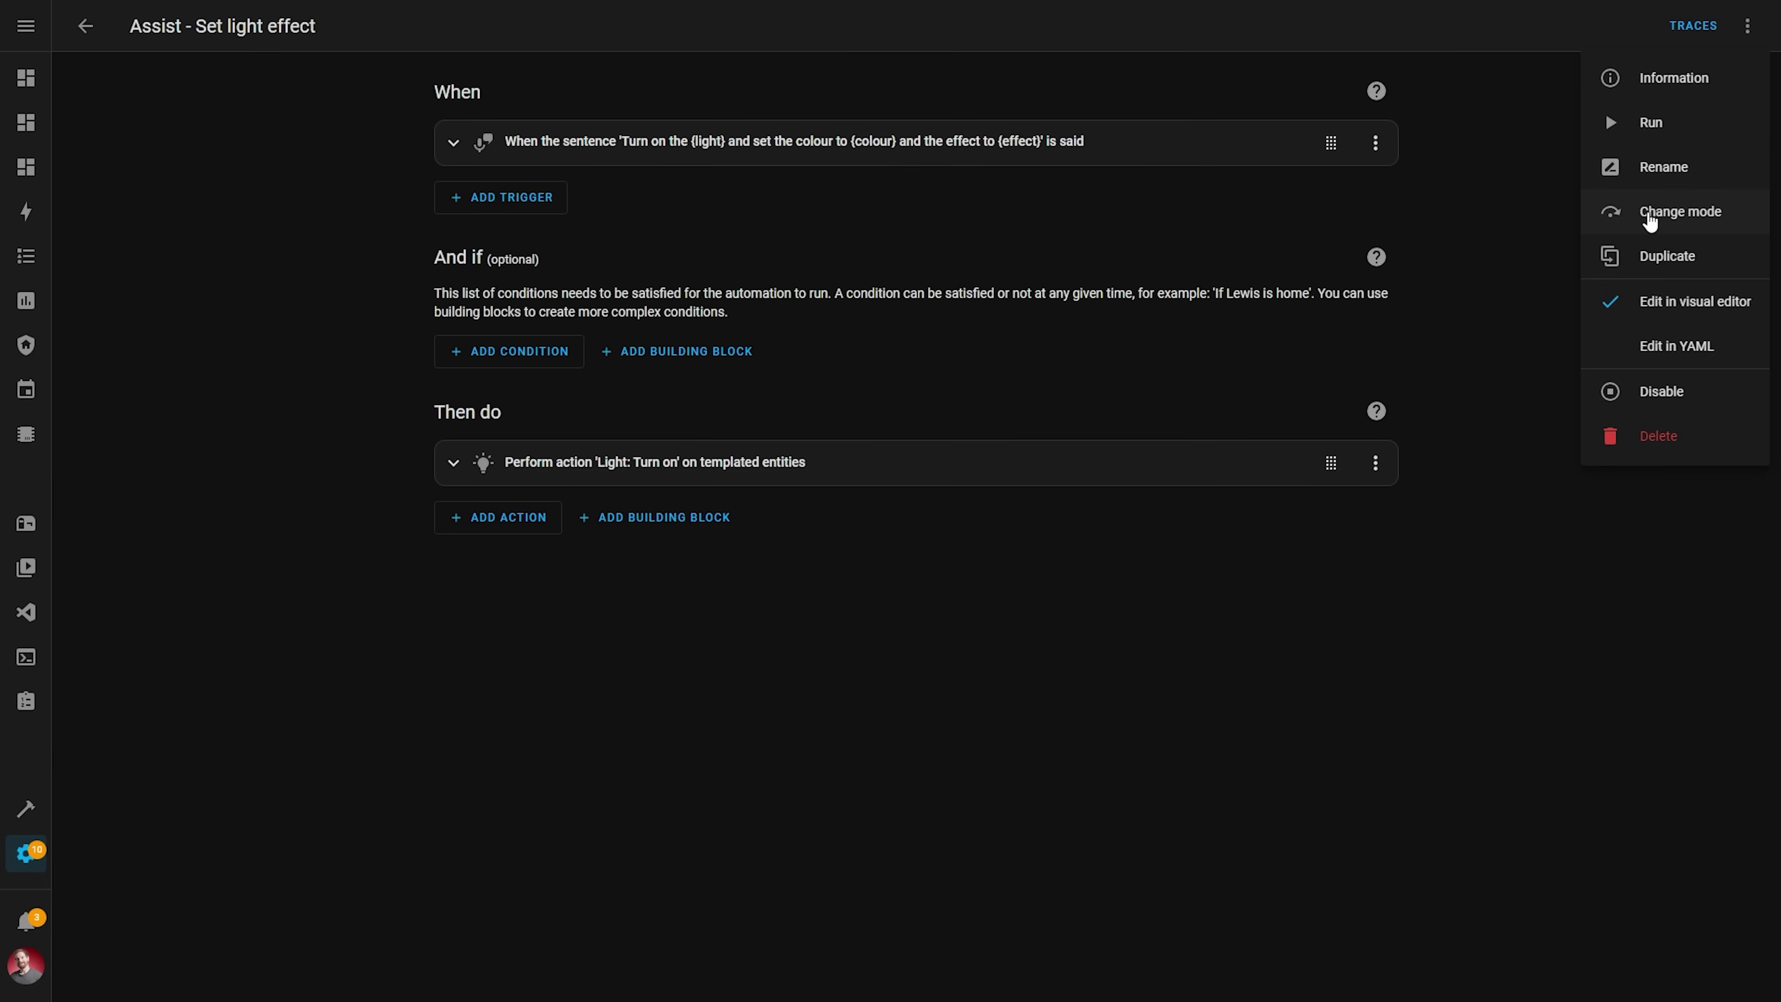
left_click(1687, 355)
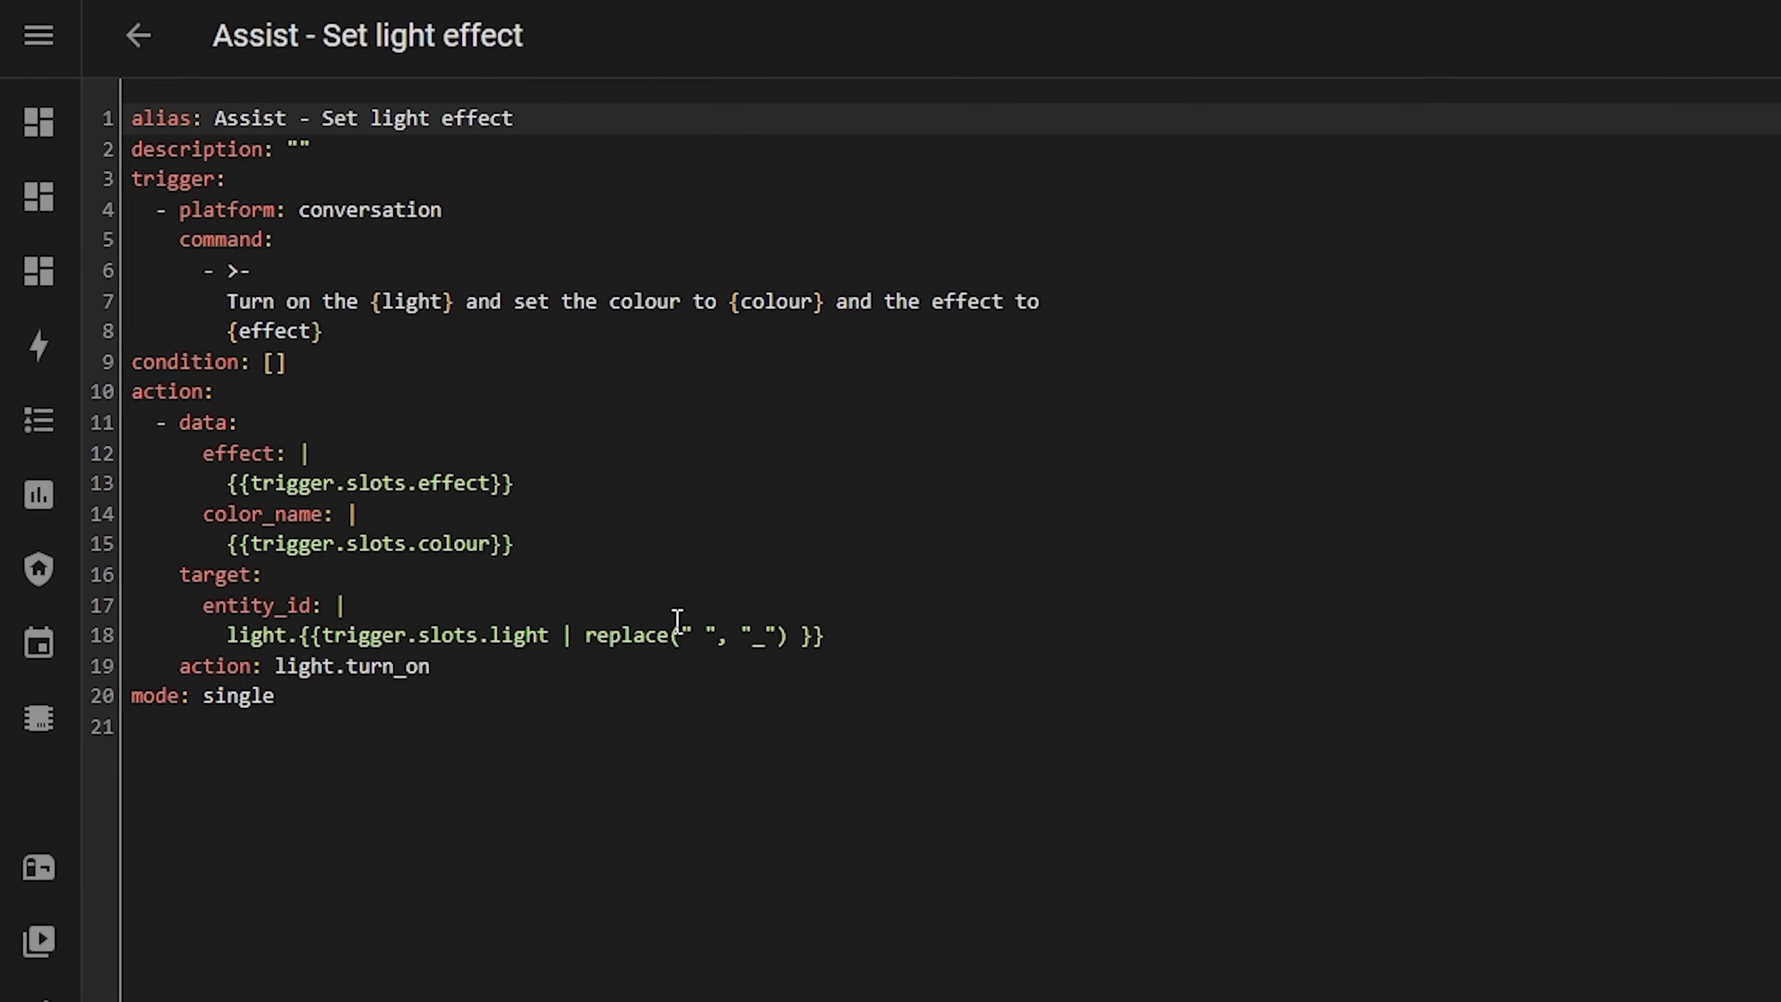
left_click_drag(178, 665, 432, 681)
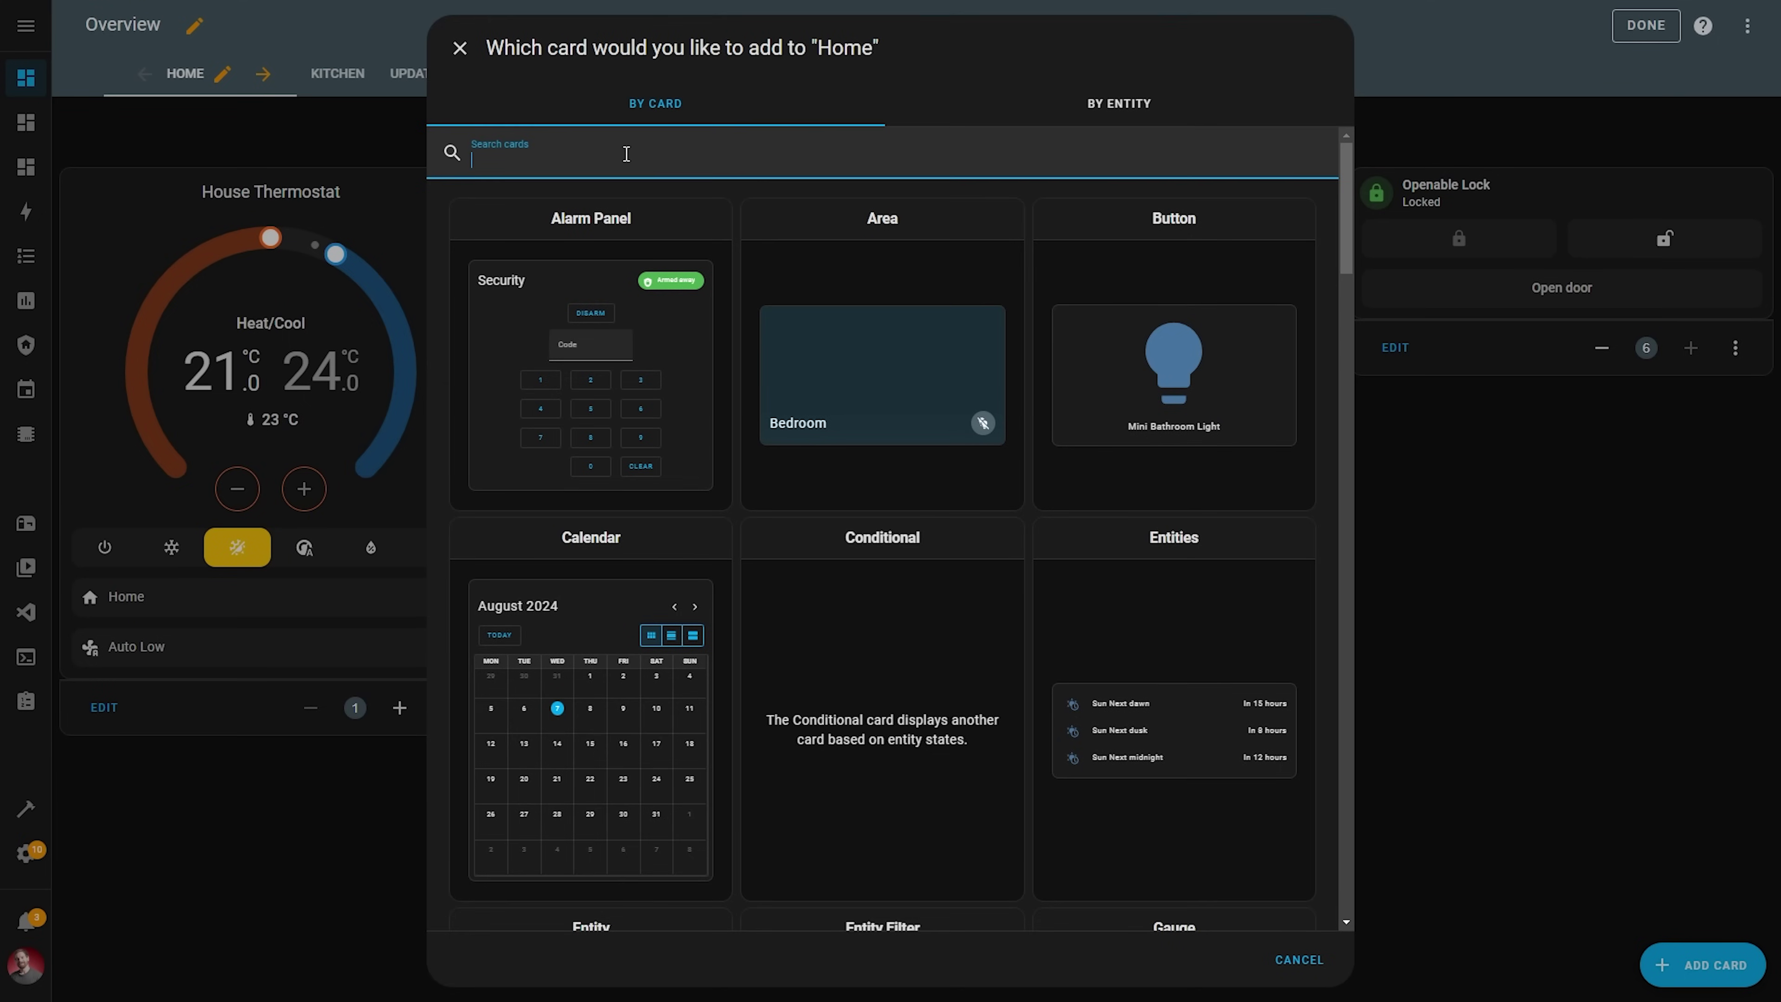
Step: Add a Mushroom Chips Card found by searching 'chip' and give it an Action chip
type("chip")
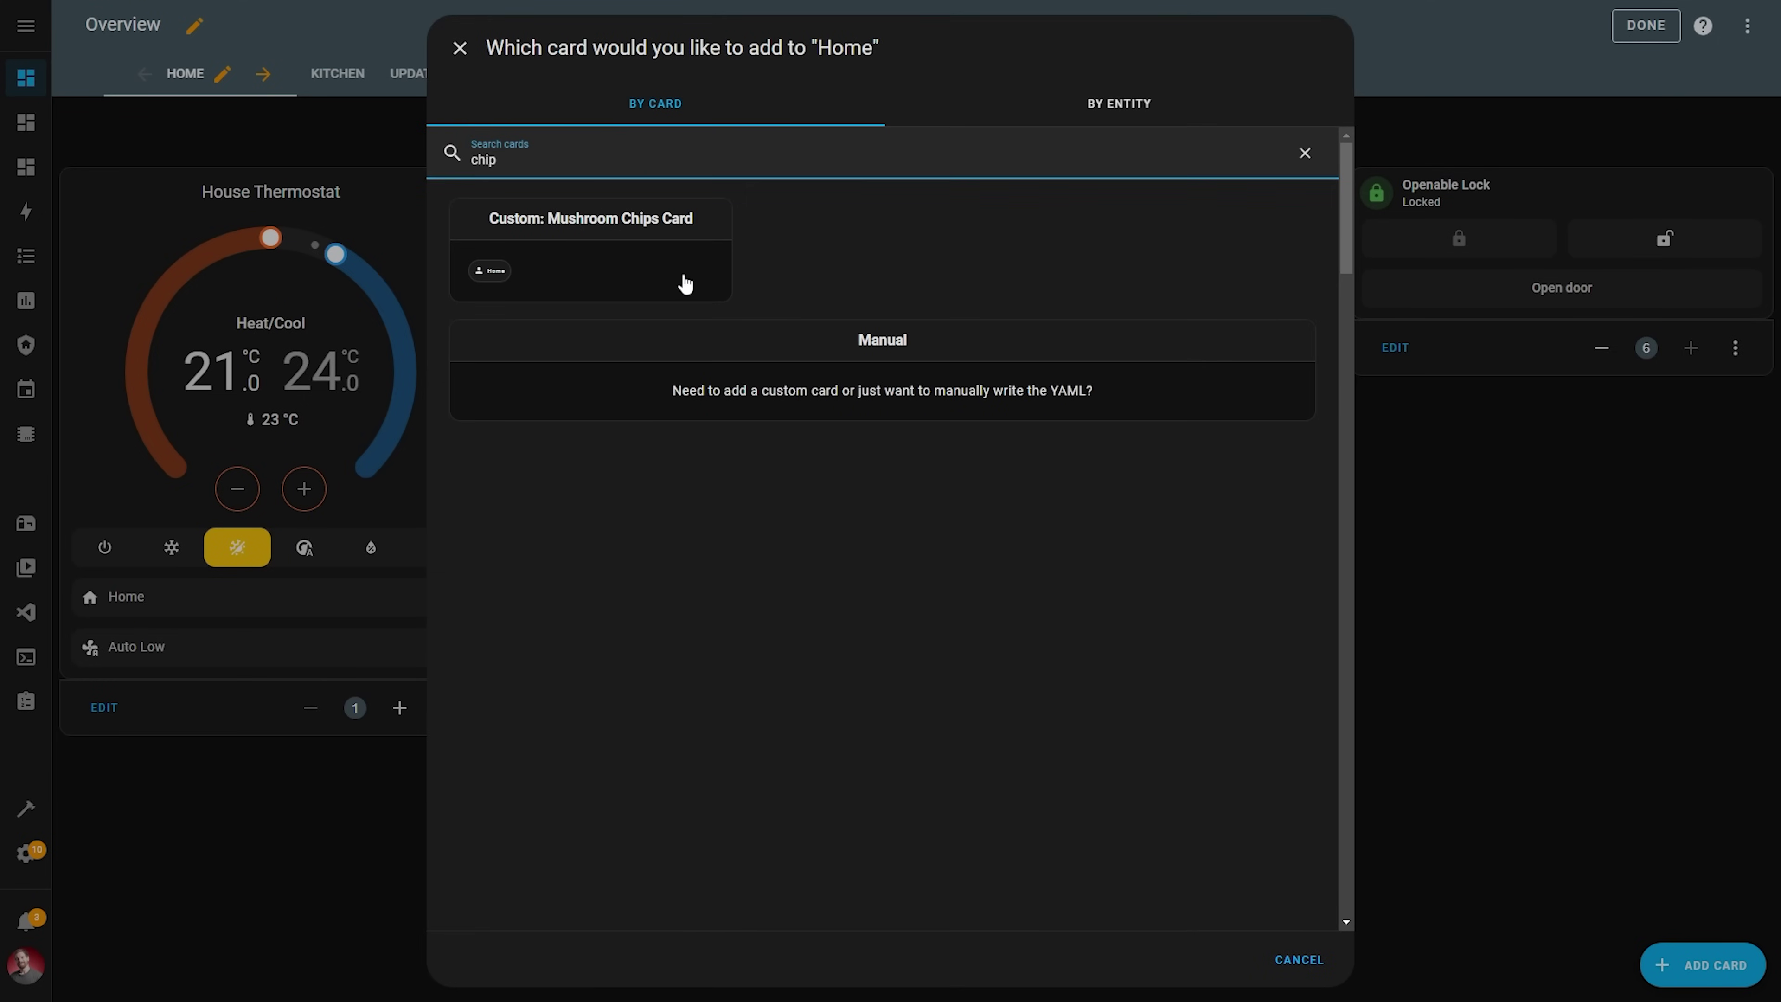
left_click(685, 283)
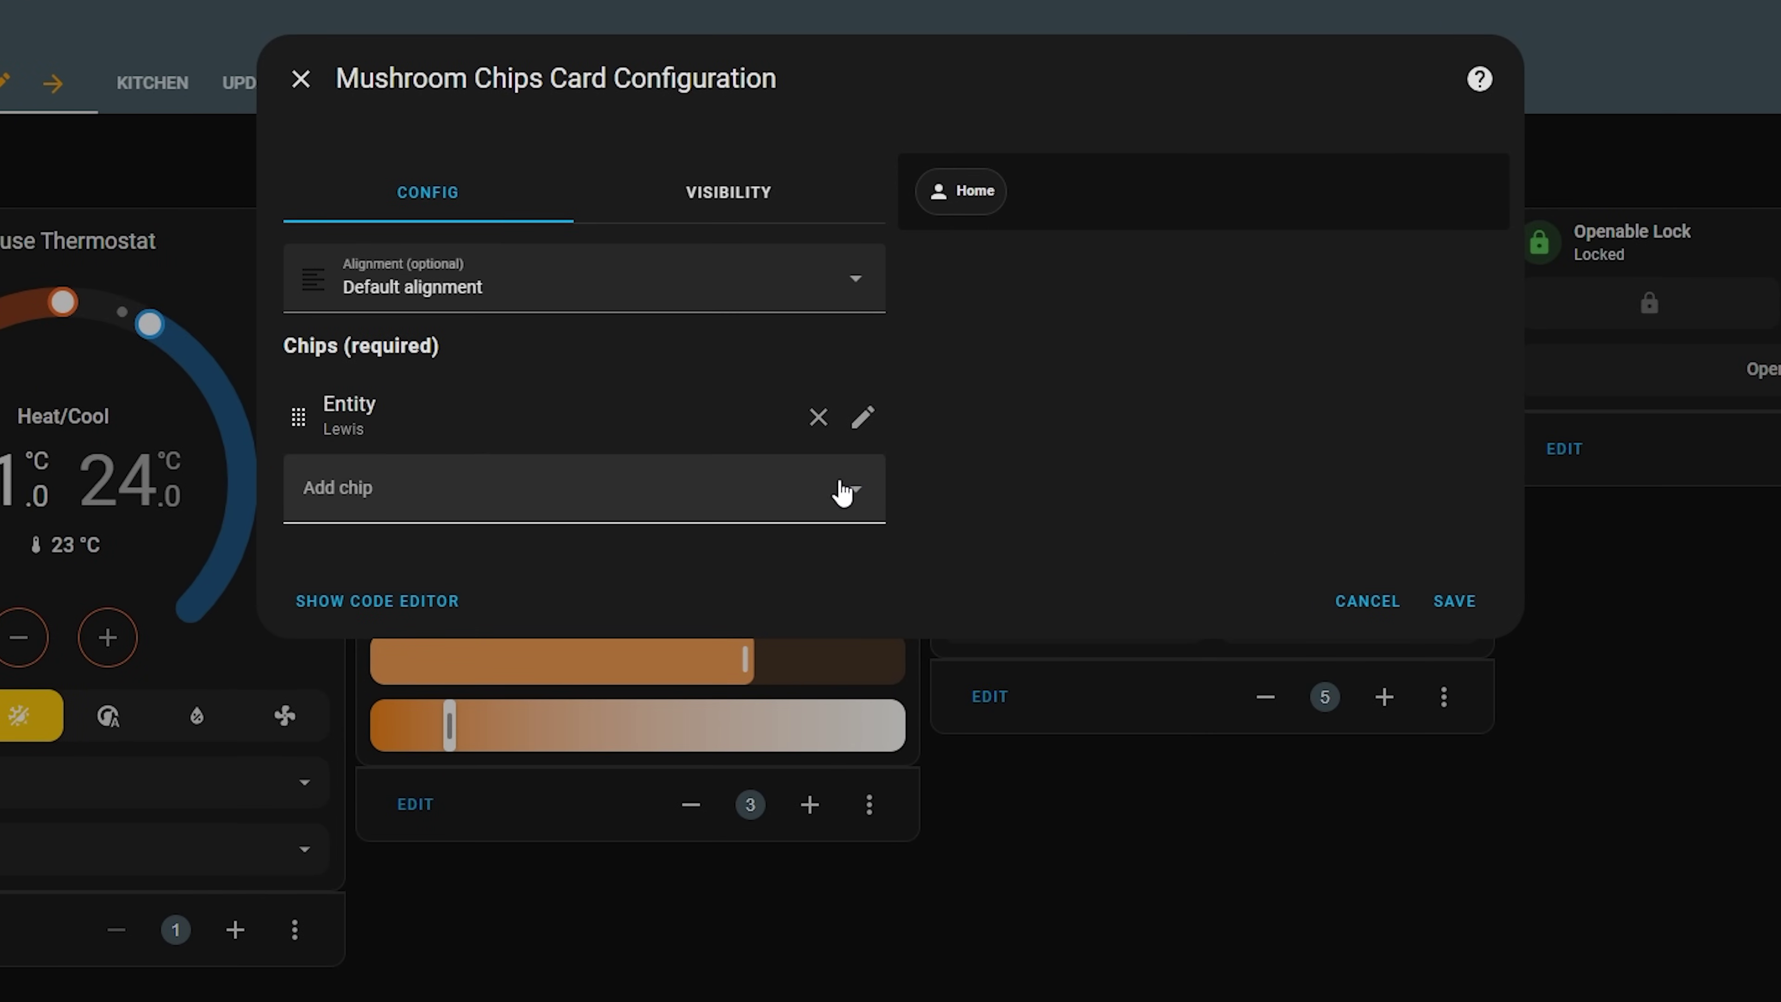
left_click(857, 491)
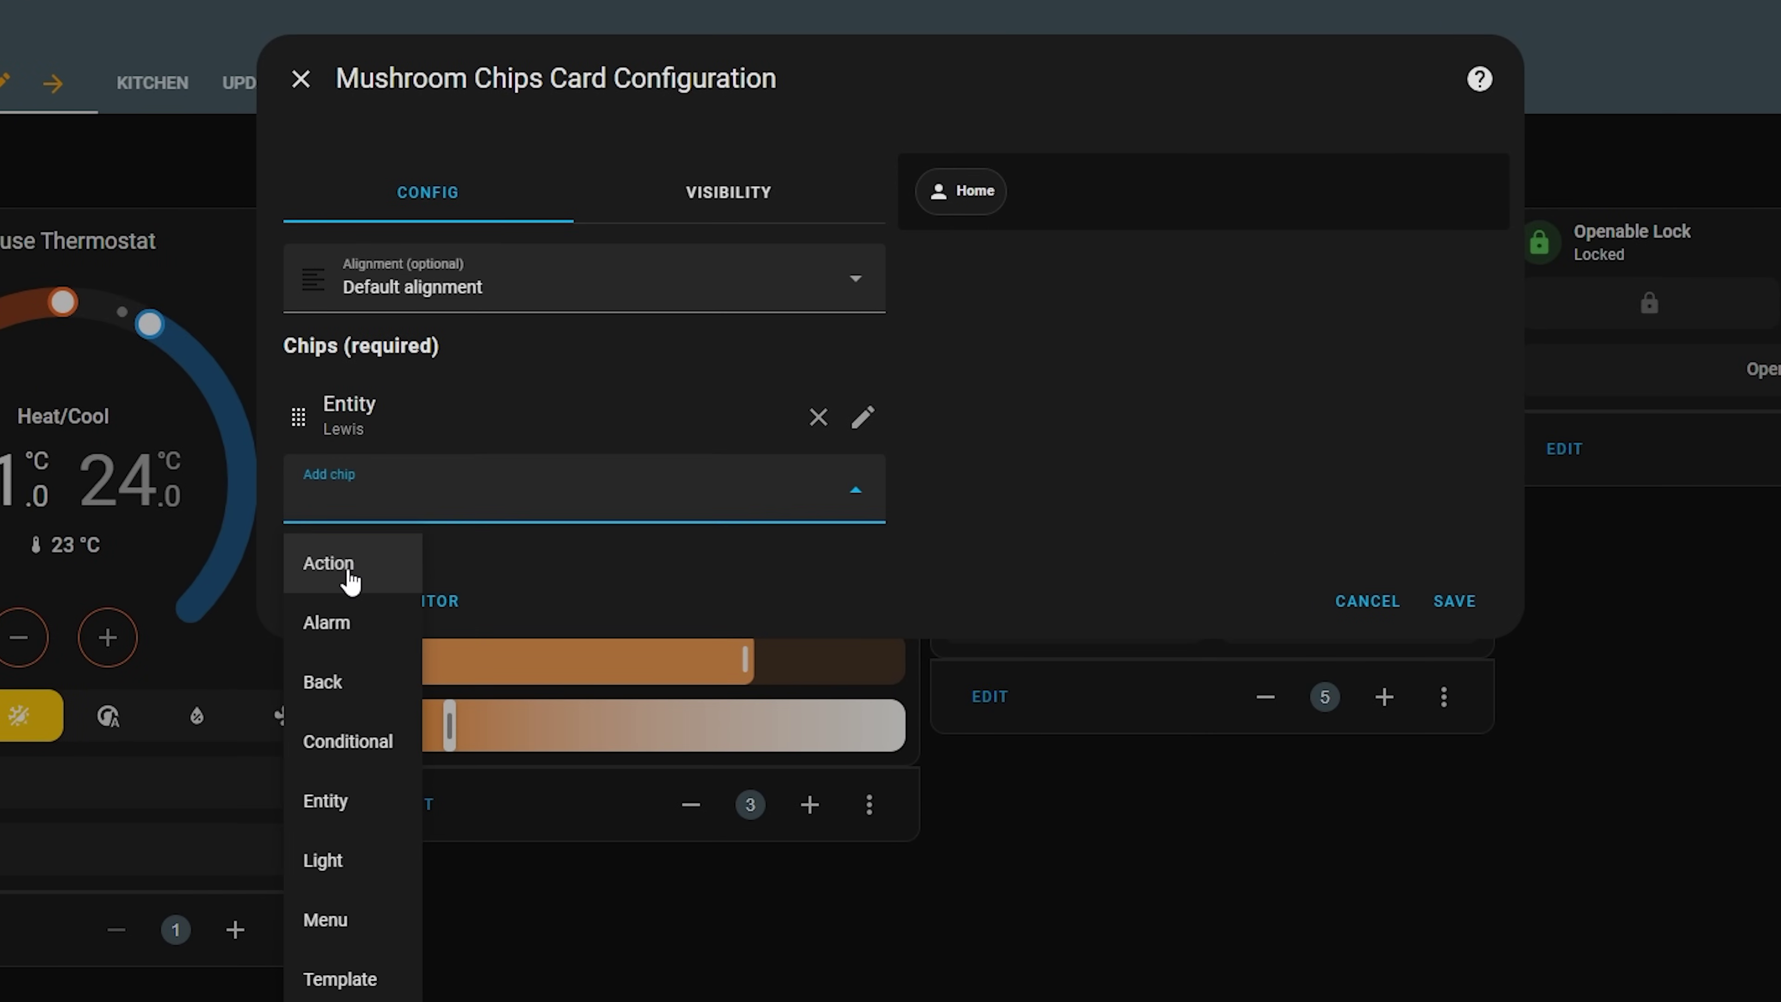
left_click(348, 577)
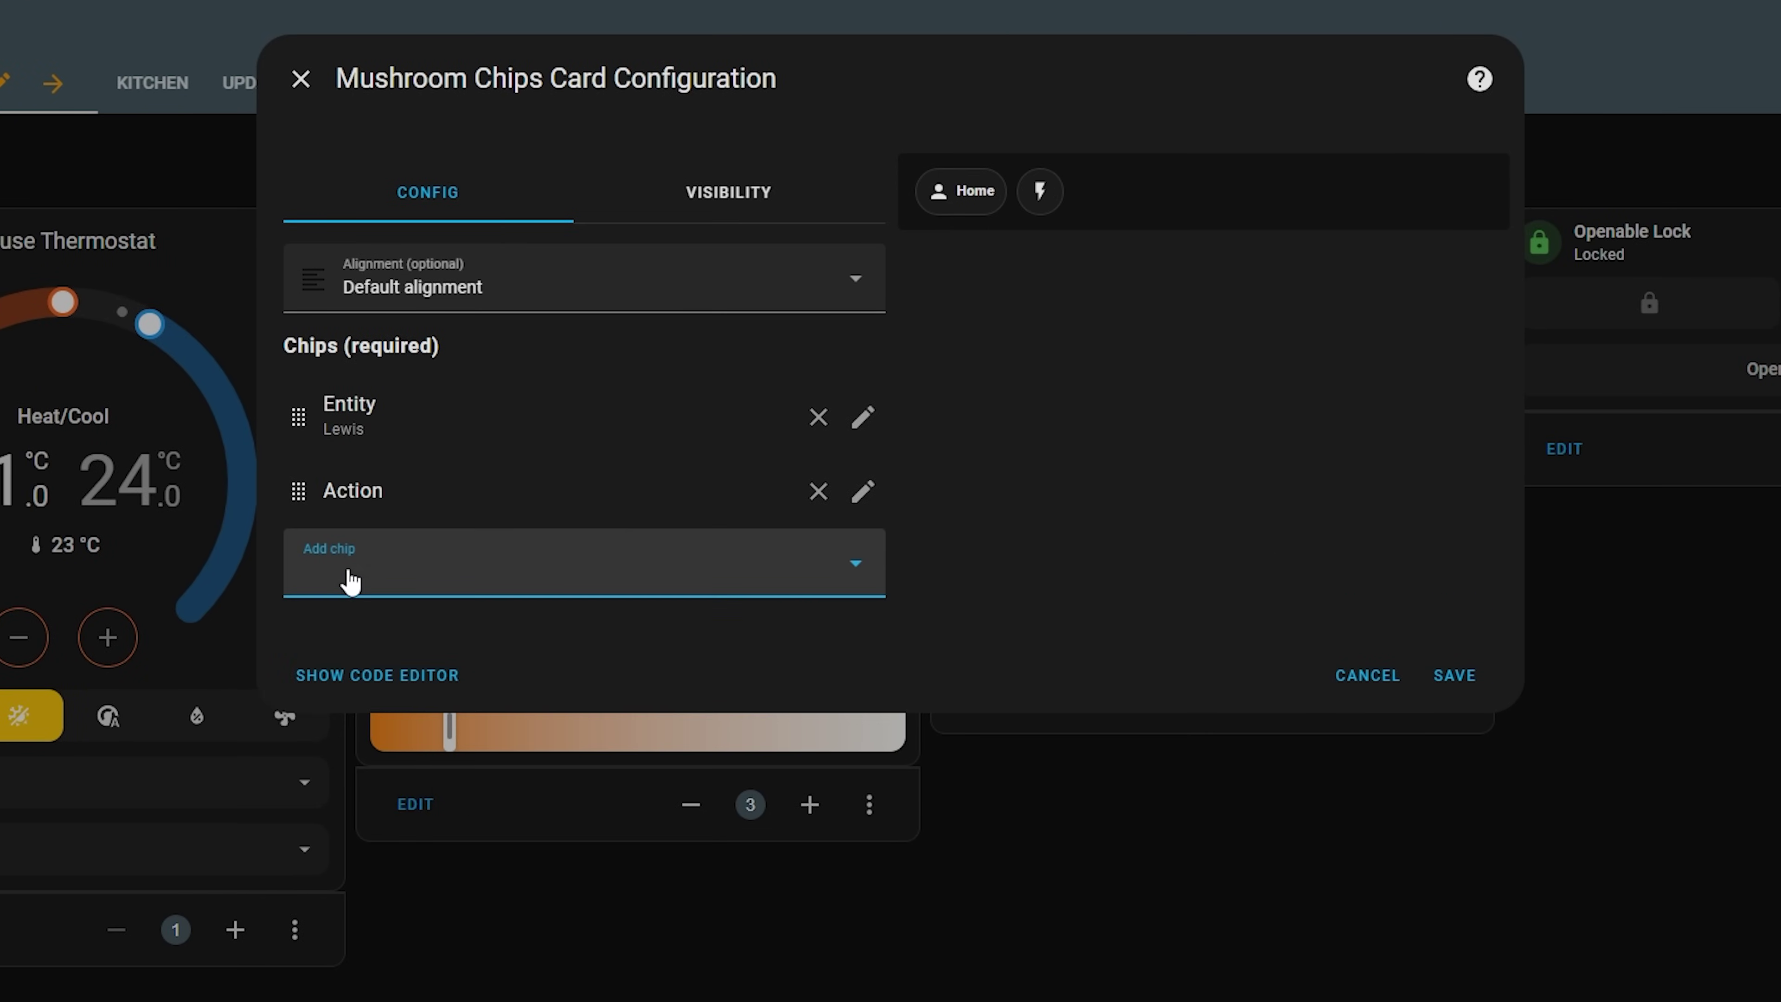
Step: Give the Action chip the mdi:alarm-light icon coloured Red, then return to the chip list
left_click(870, 497)
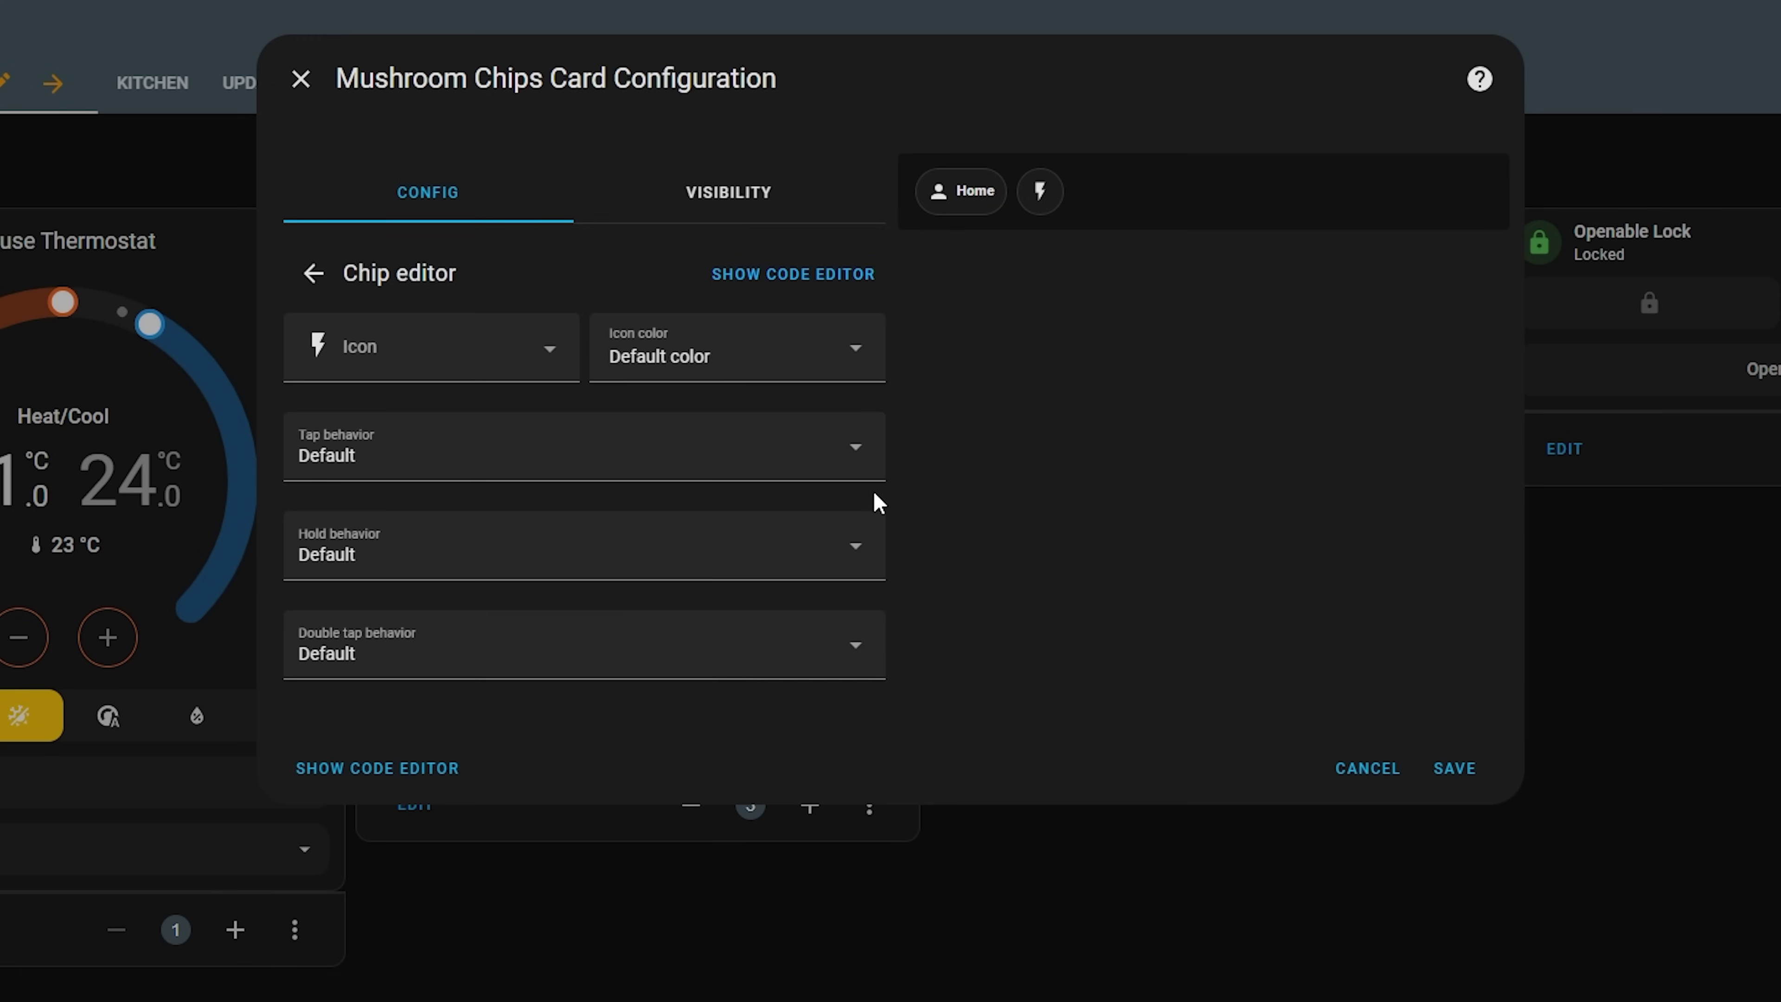
left_click(508, 342)
type("light")
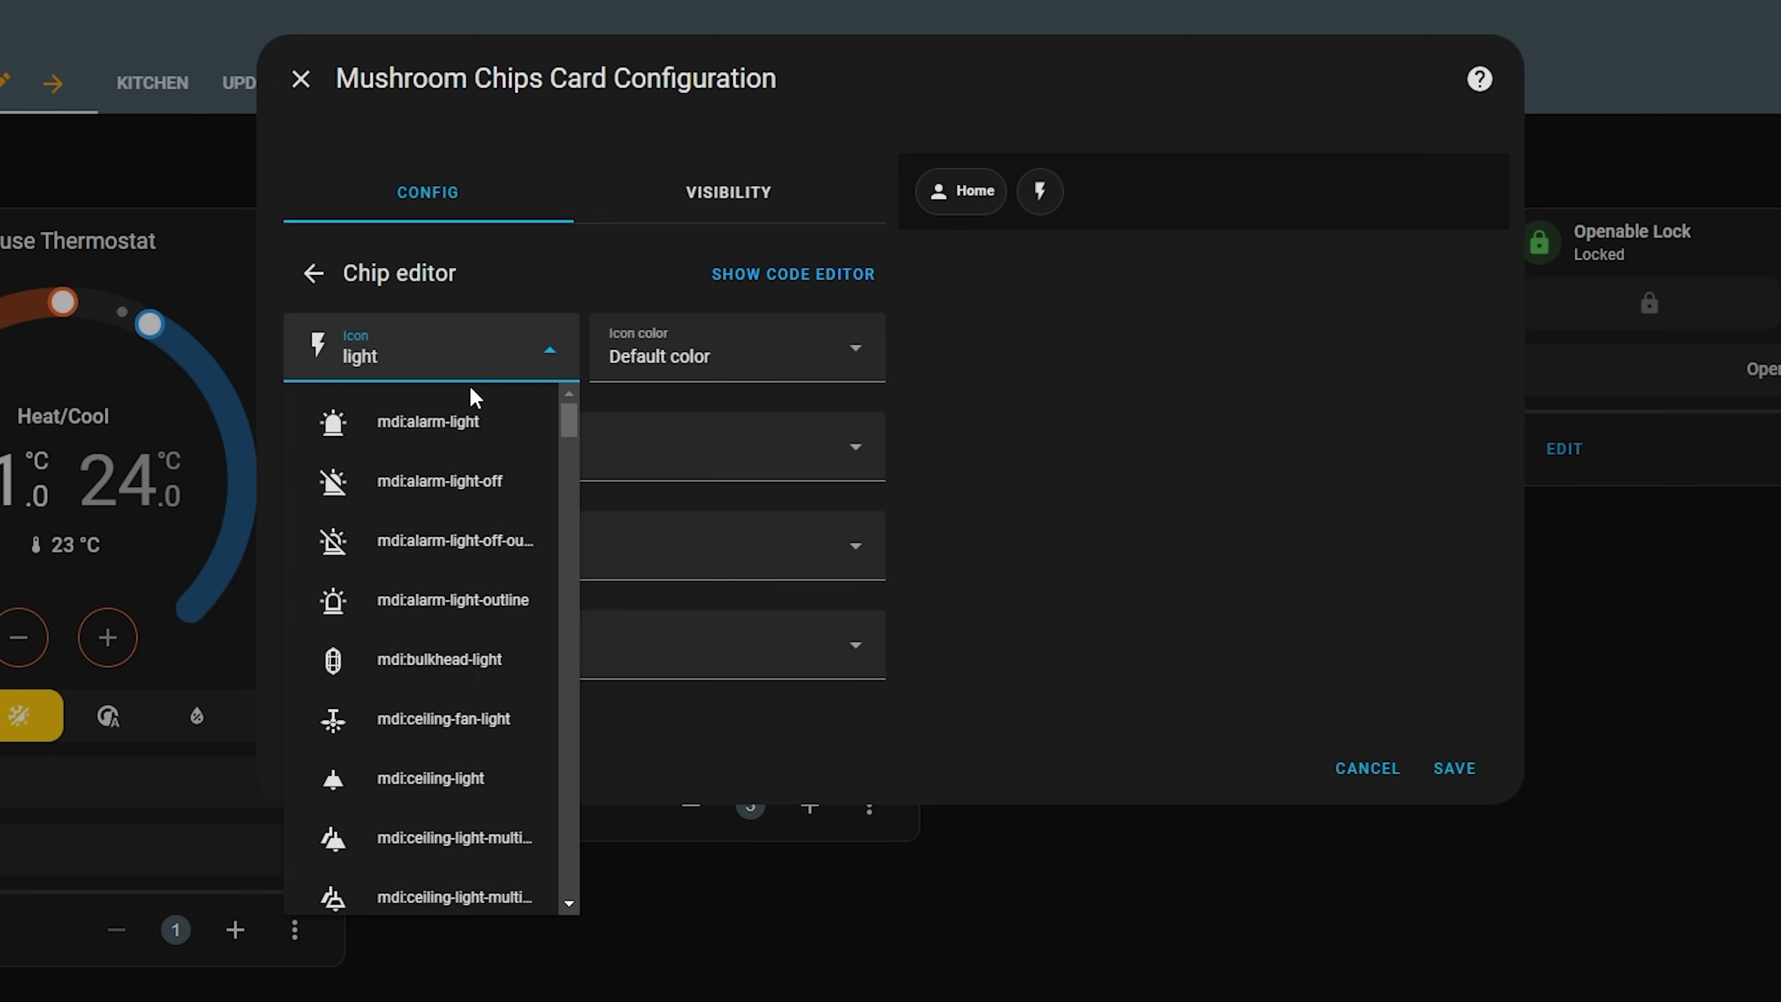
left_click(471, 442)
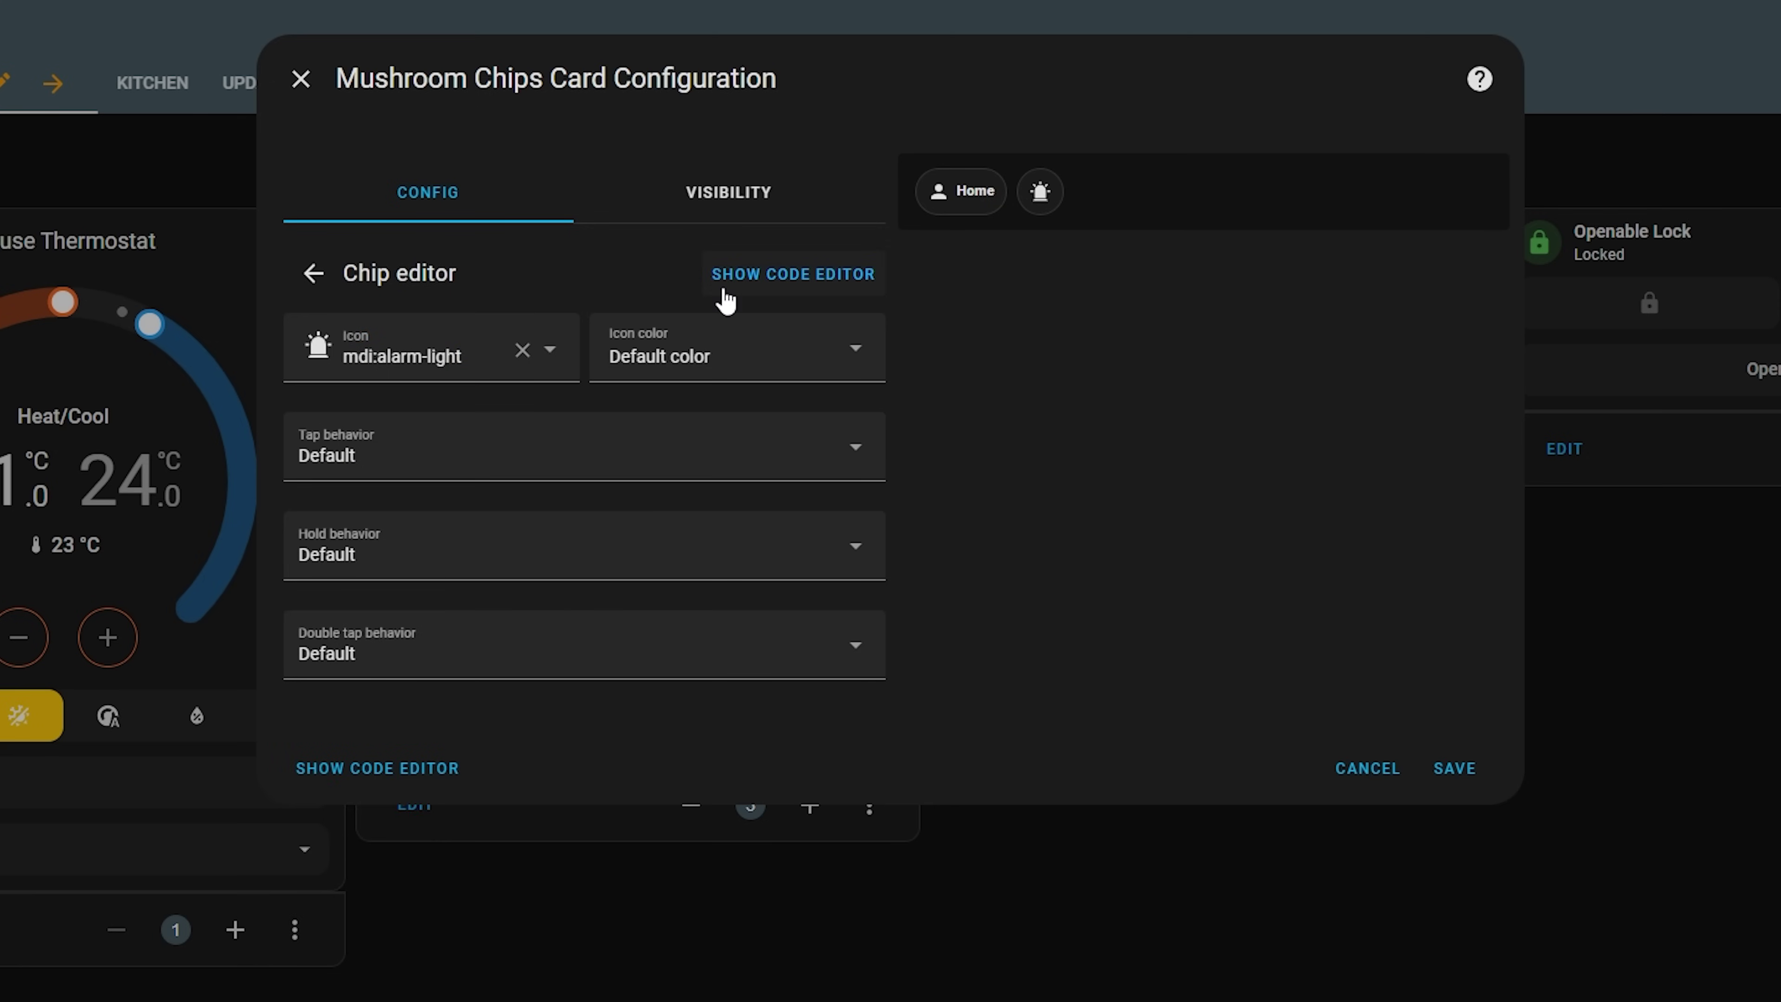
left_click(736, 350)
left_click(672, 493)
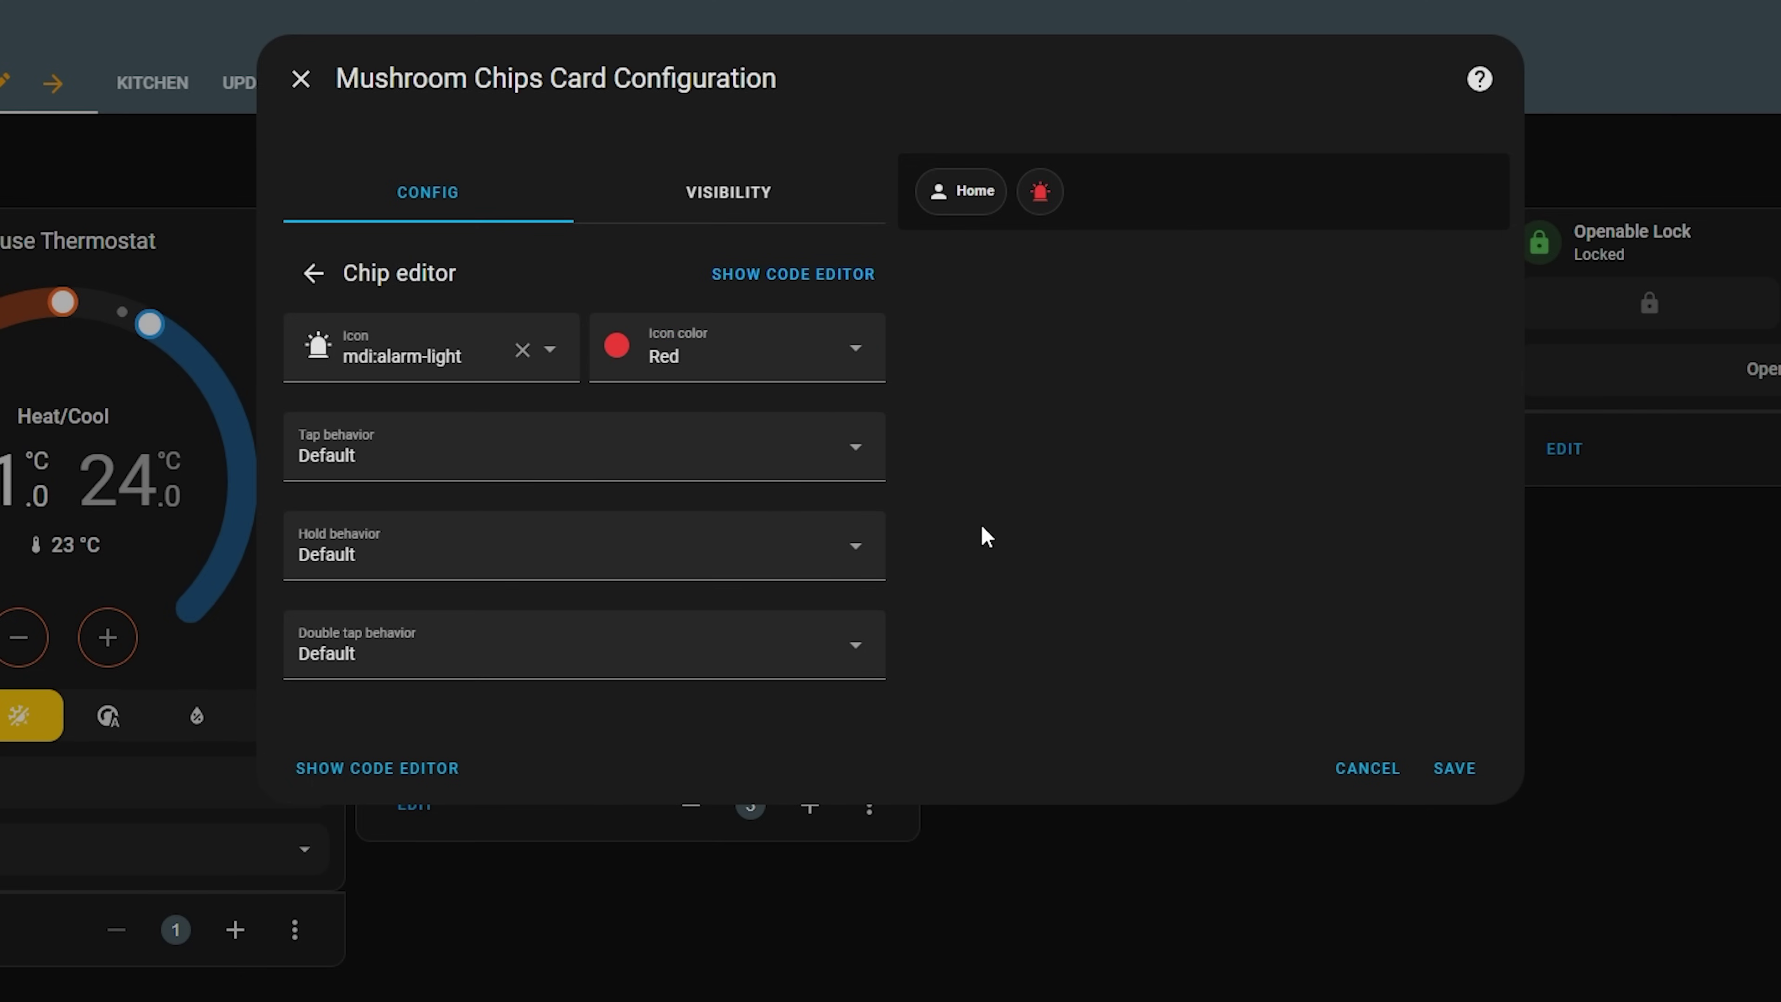
left_click(312, 274)
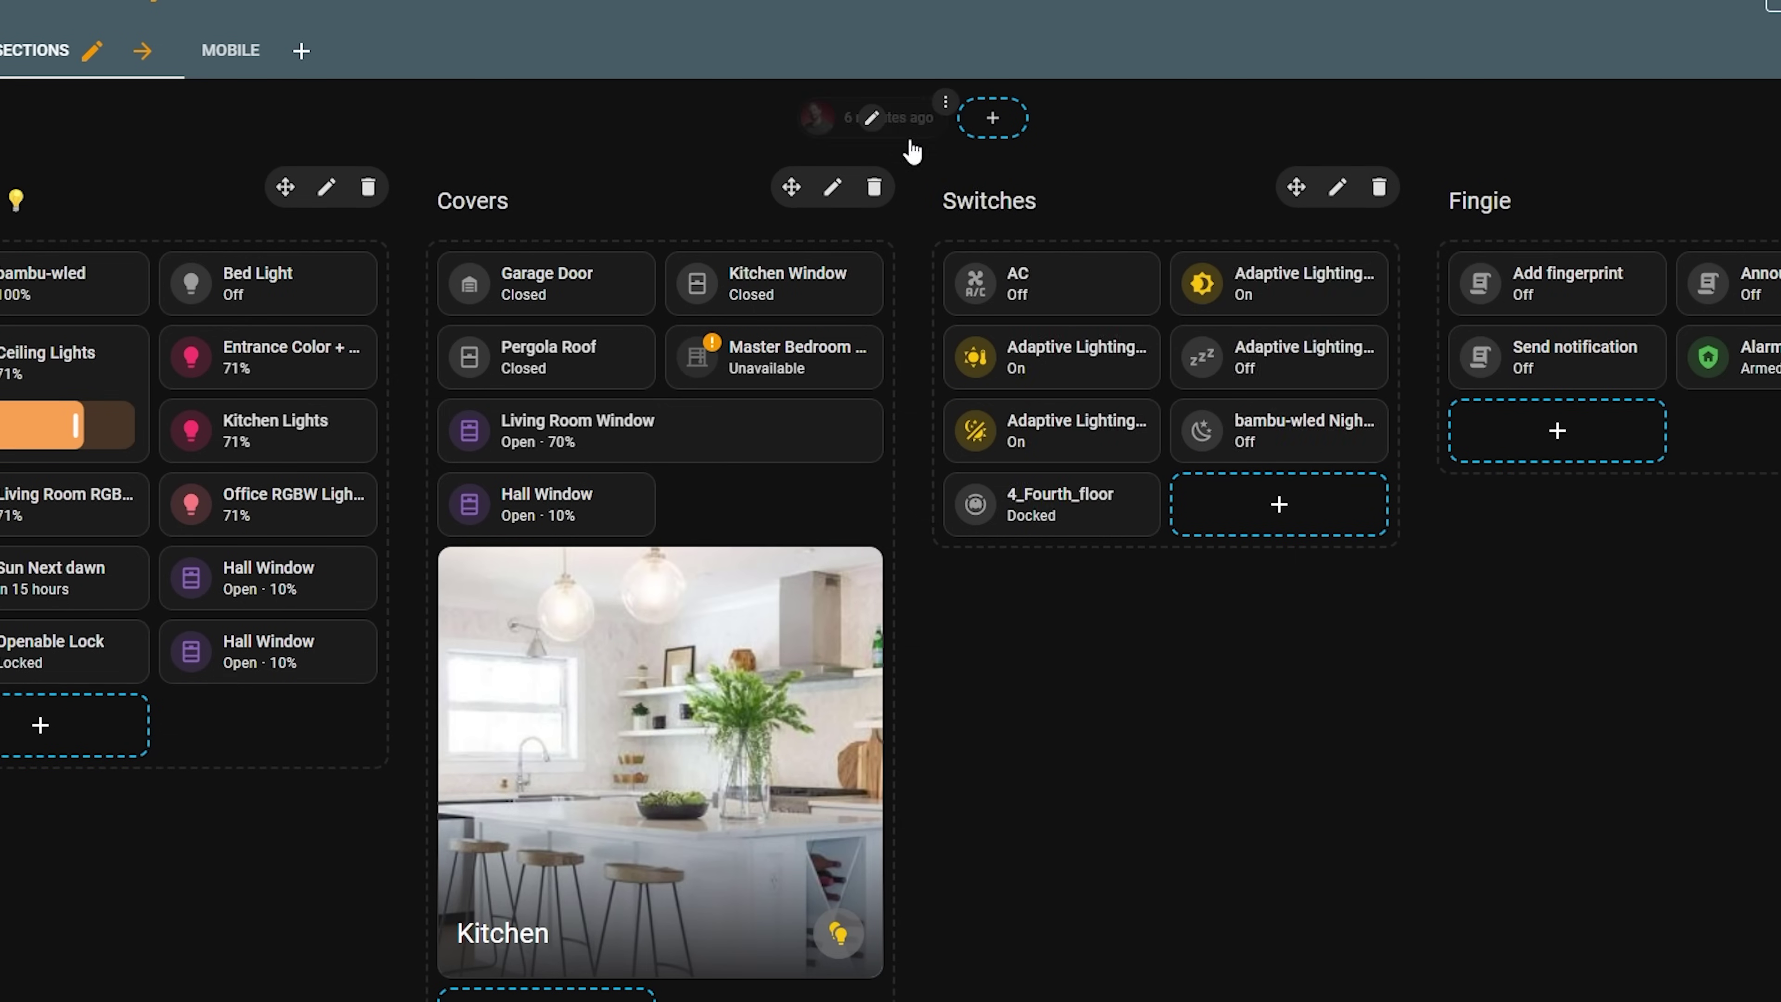
Step: Add an entity badge for Ceiling Lights that displays the entity name
left_click(993, 118)
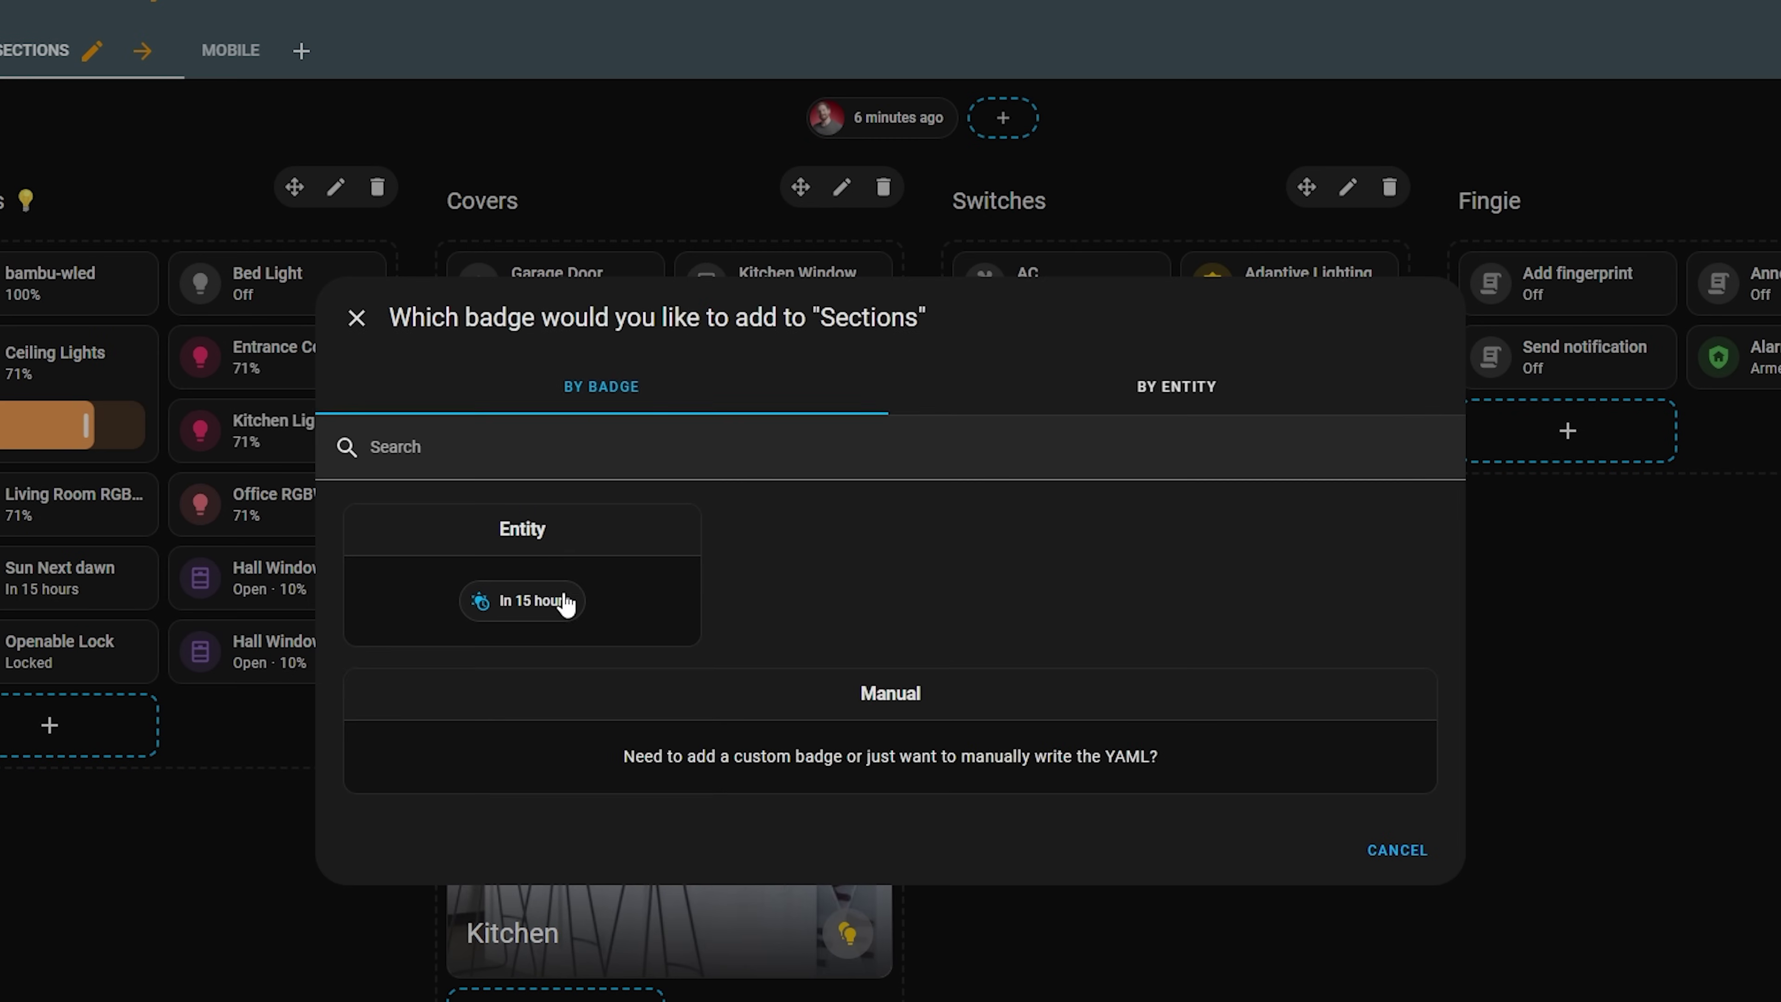
left_click(566, 603)
left_click(826, 234)
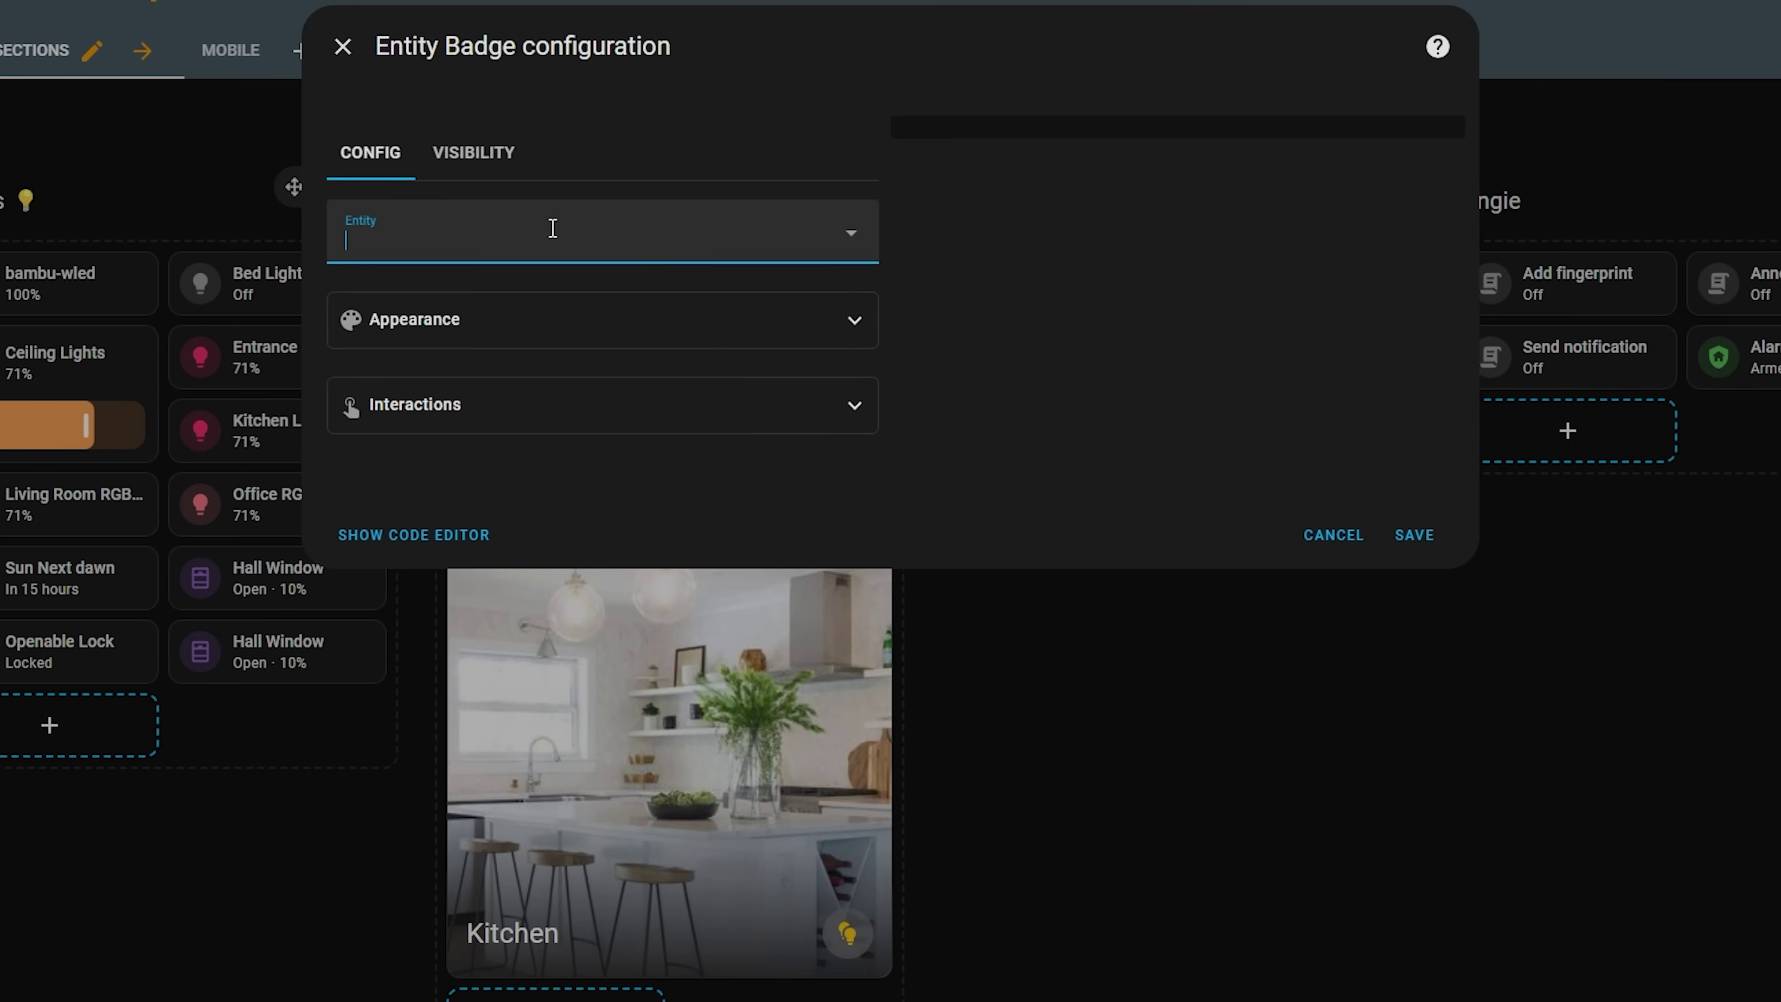
left_click(541, 243)
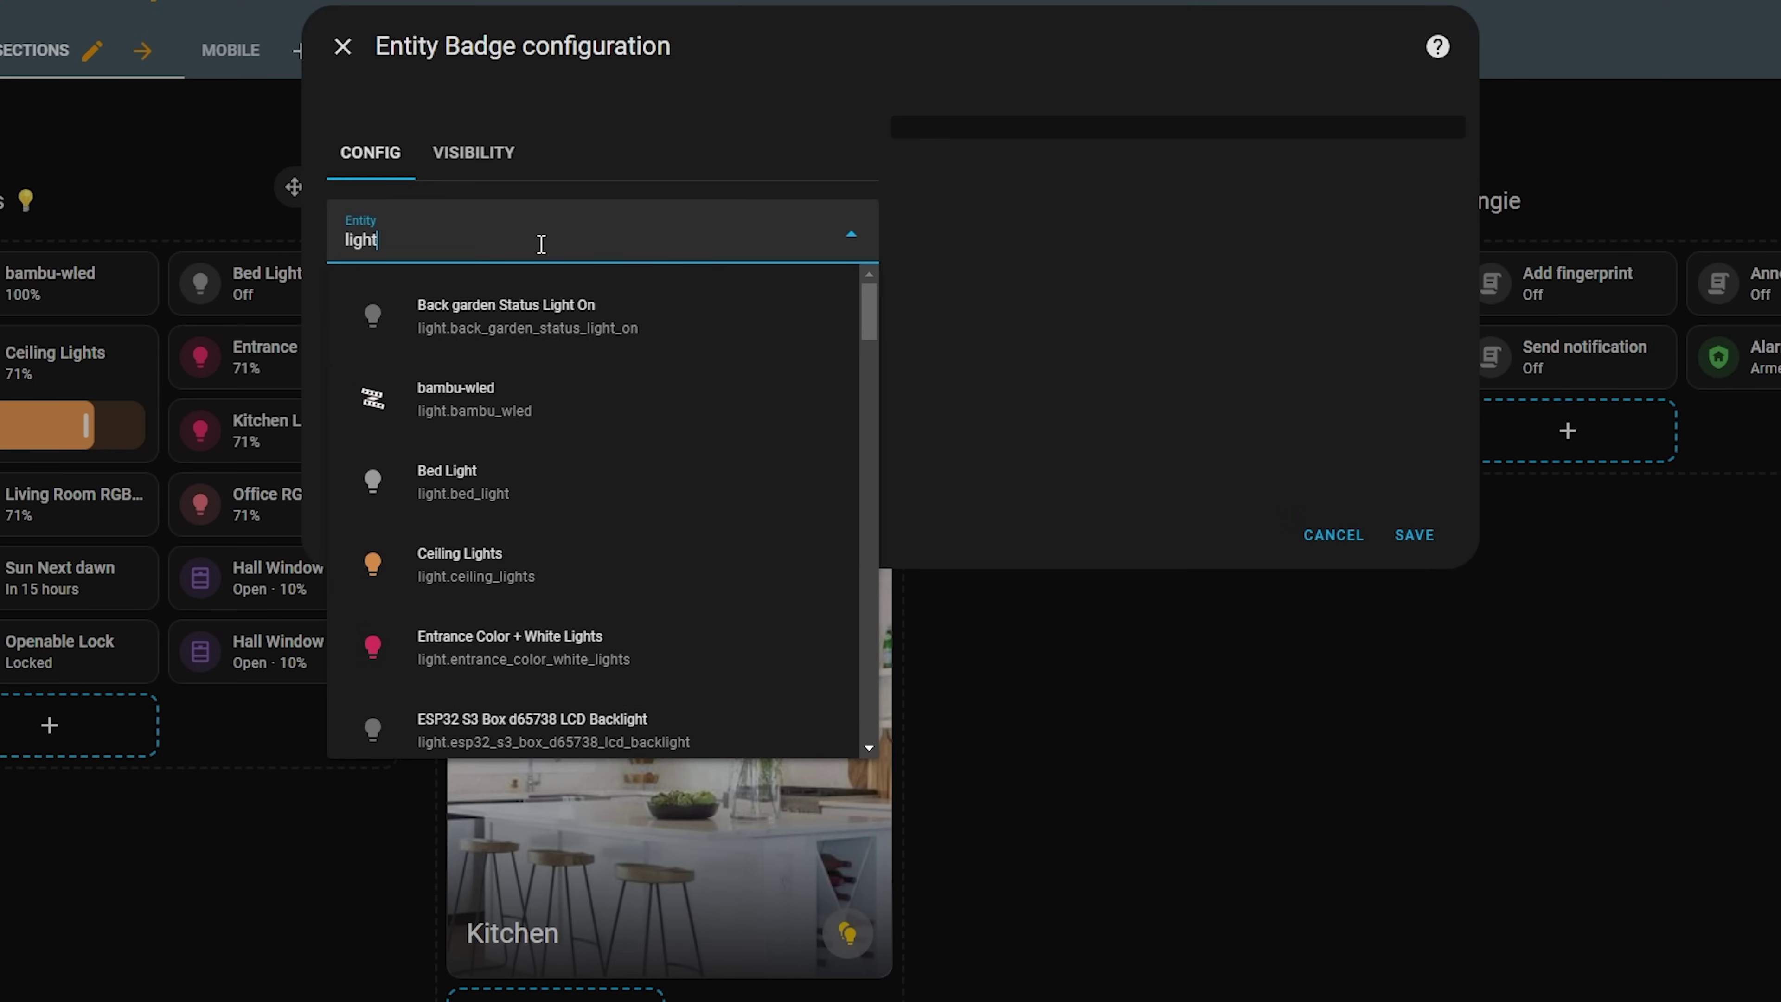
left_click(611, 580)
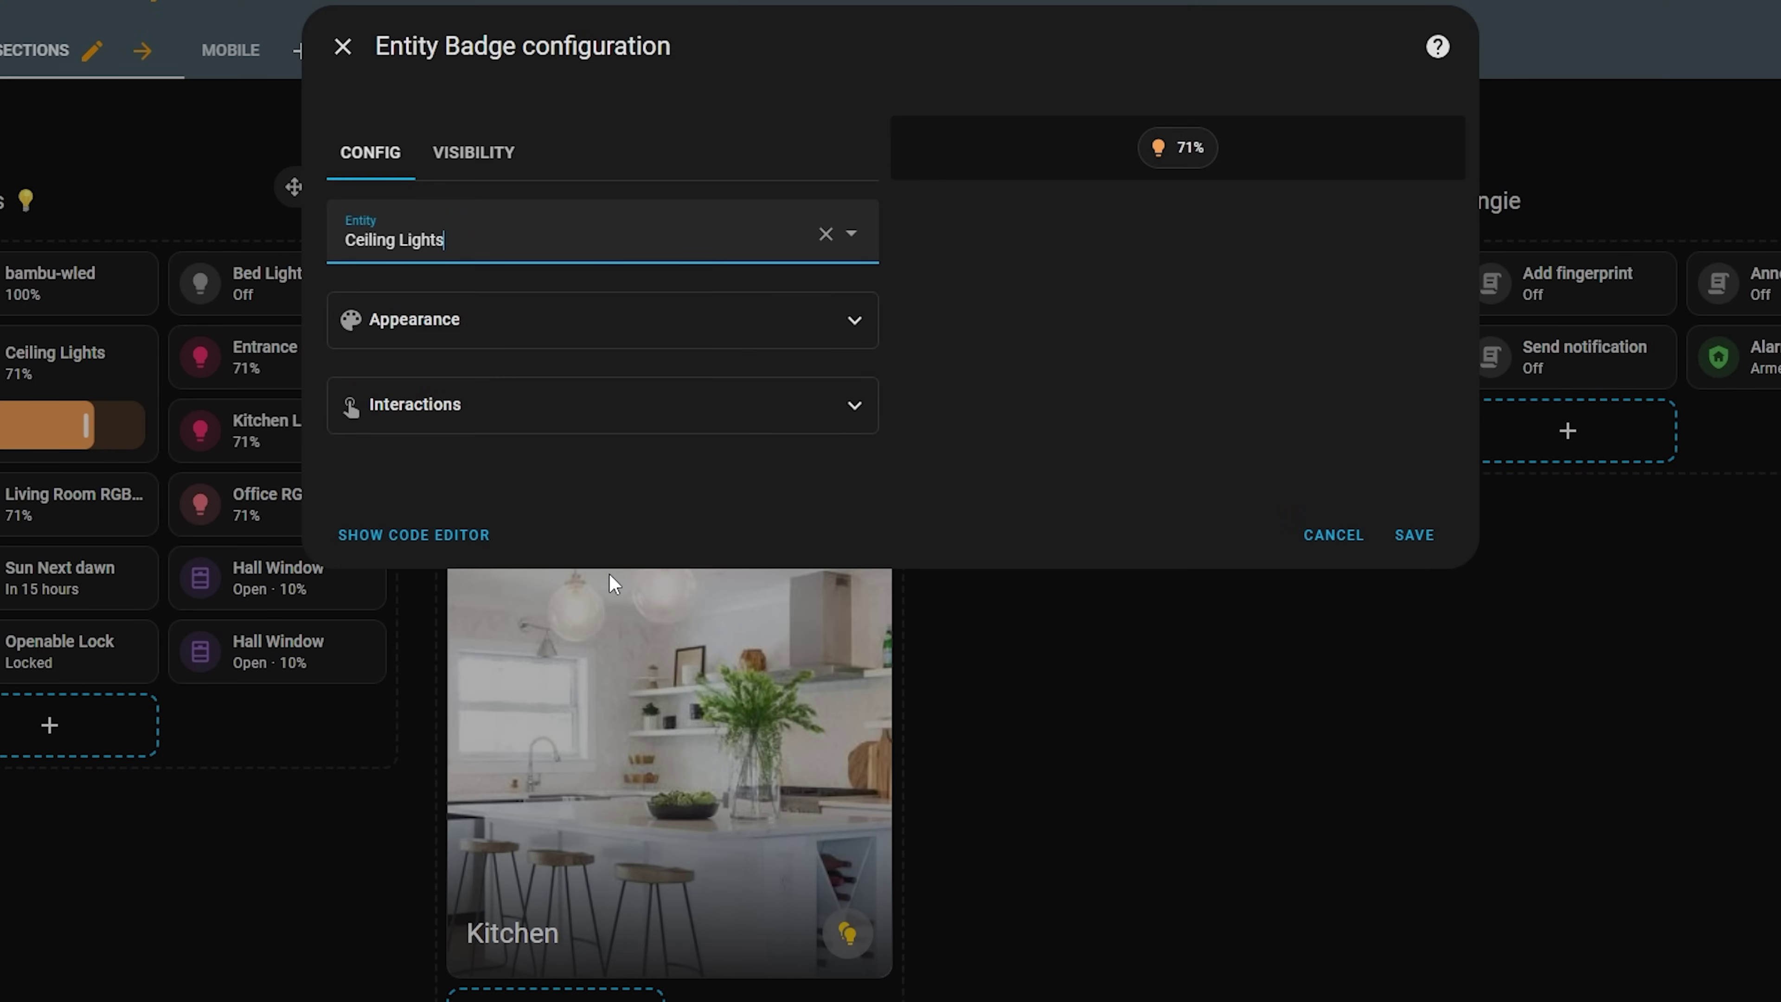
left_click(849, 323)
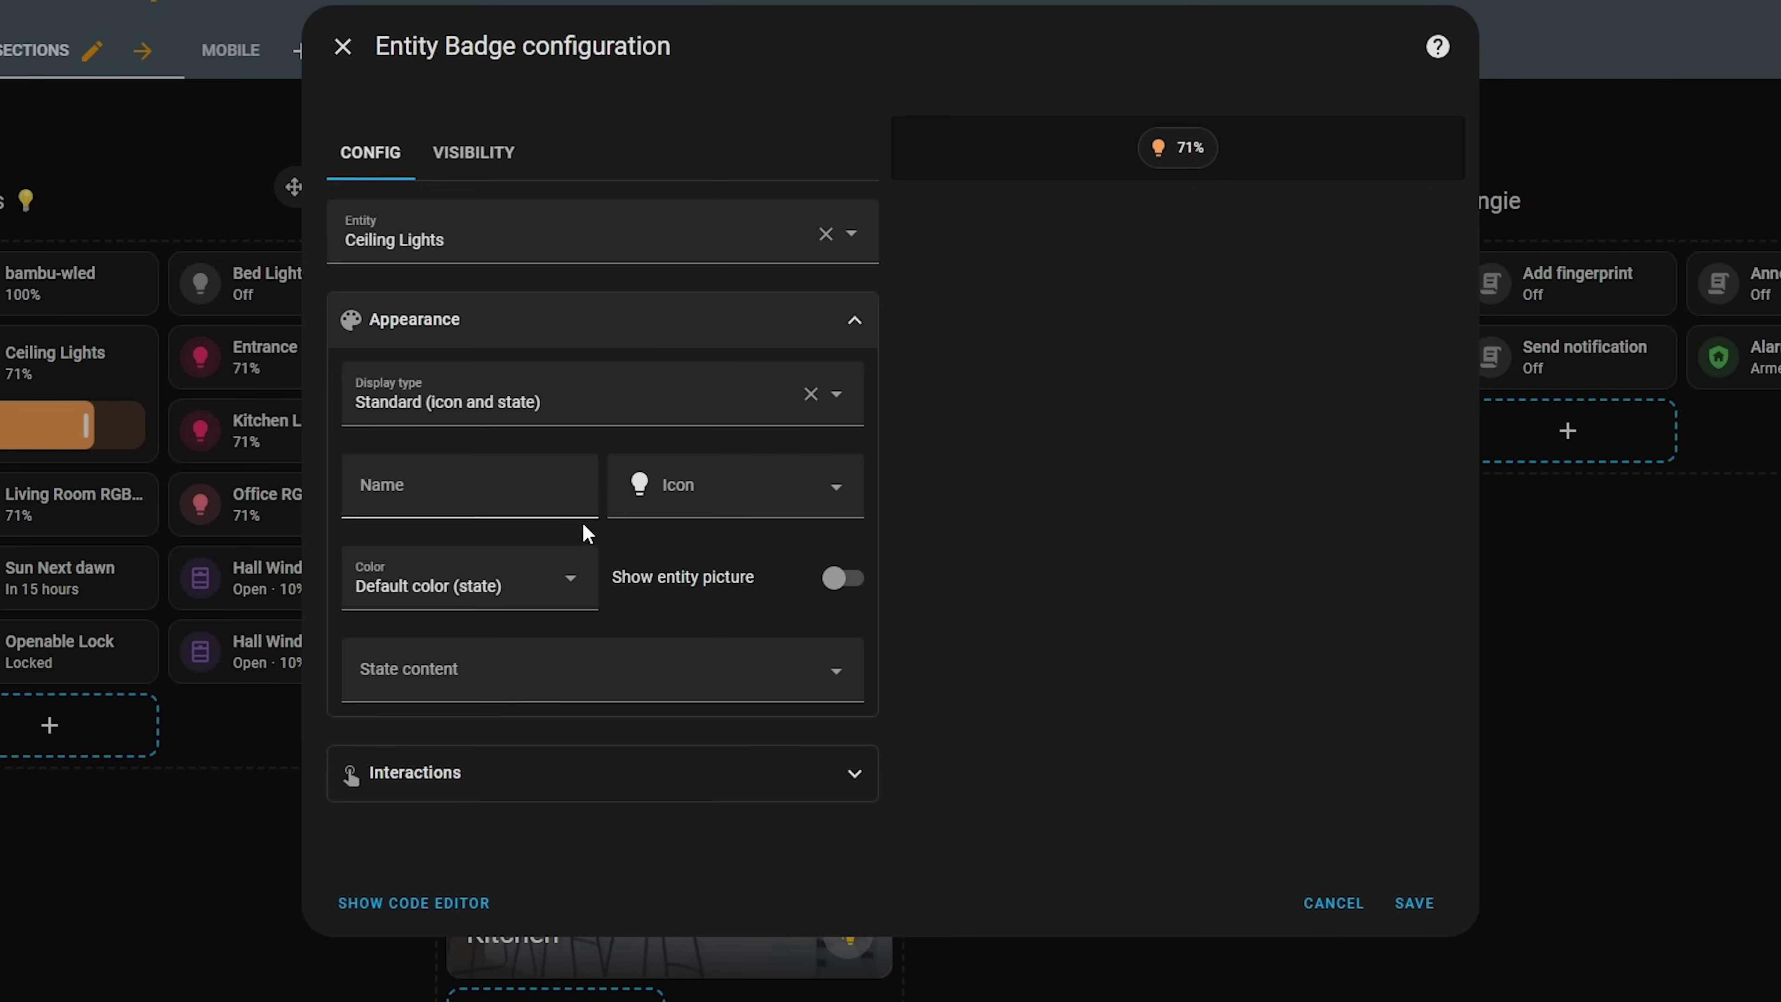
left_click(660, 676)
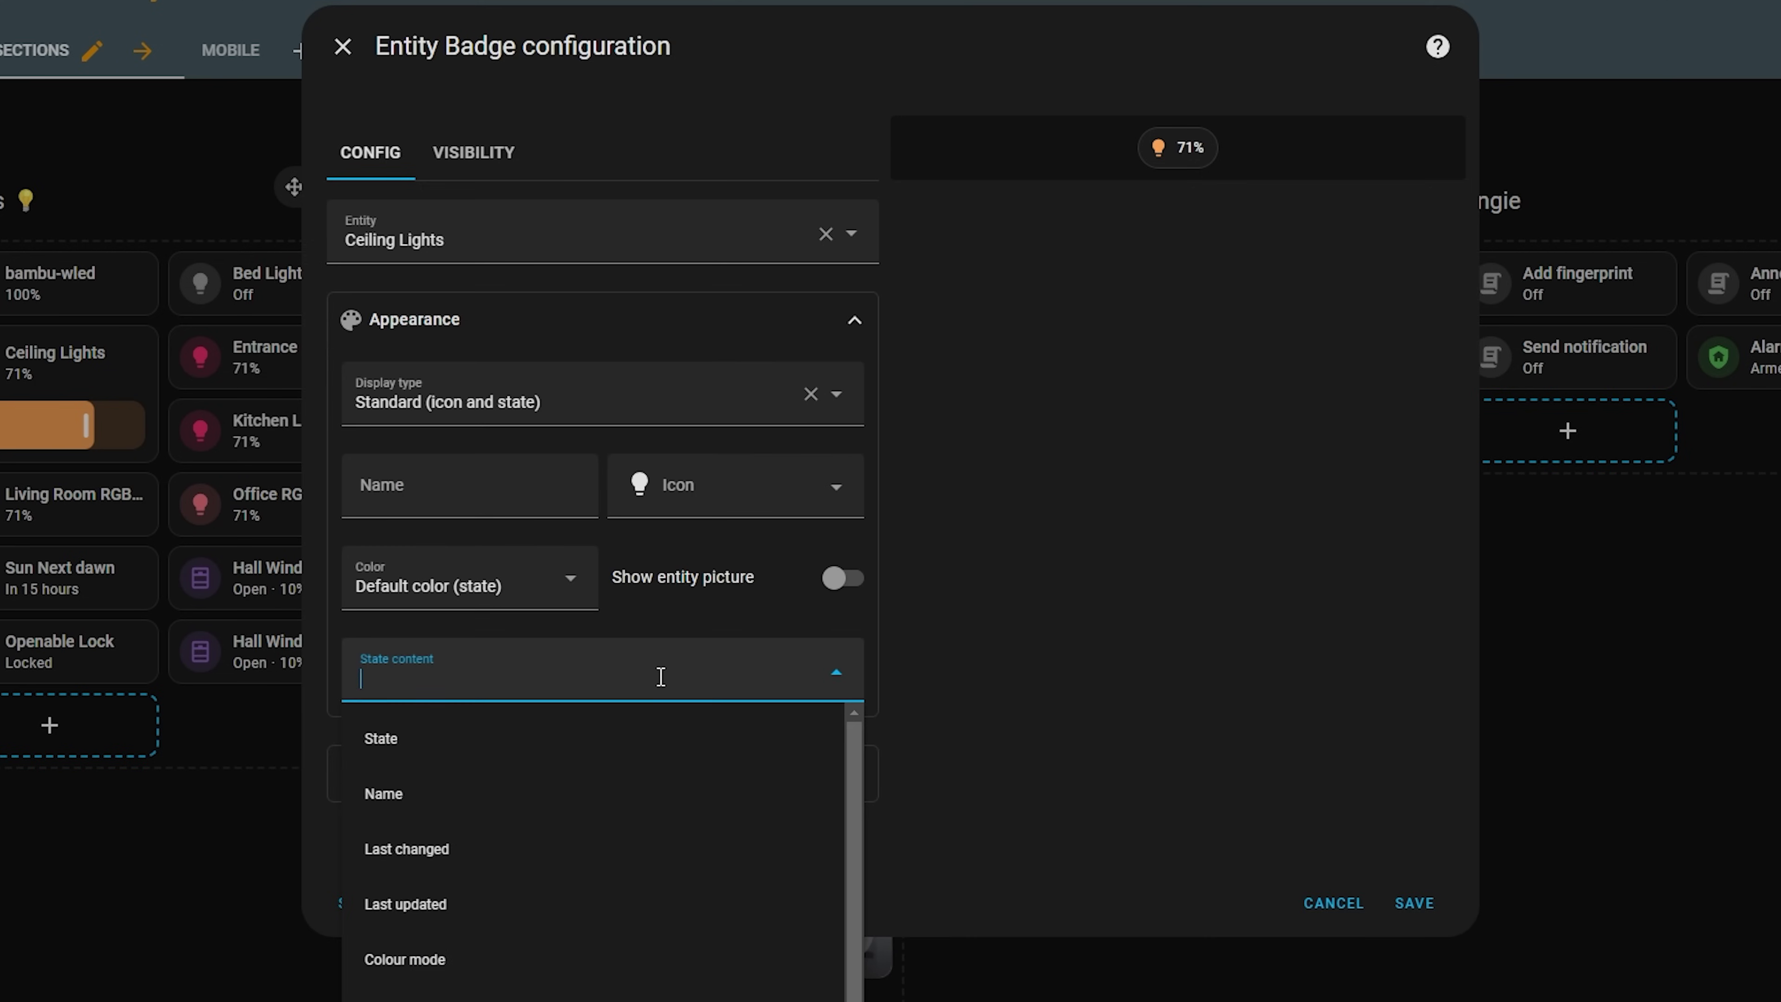
left_click(601, 798)
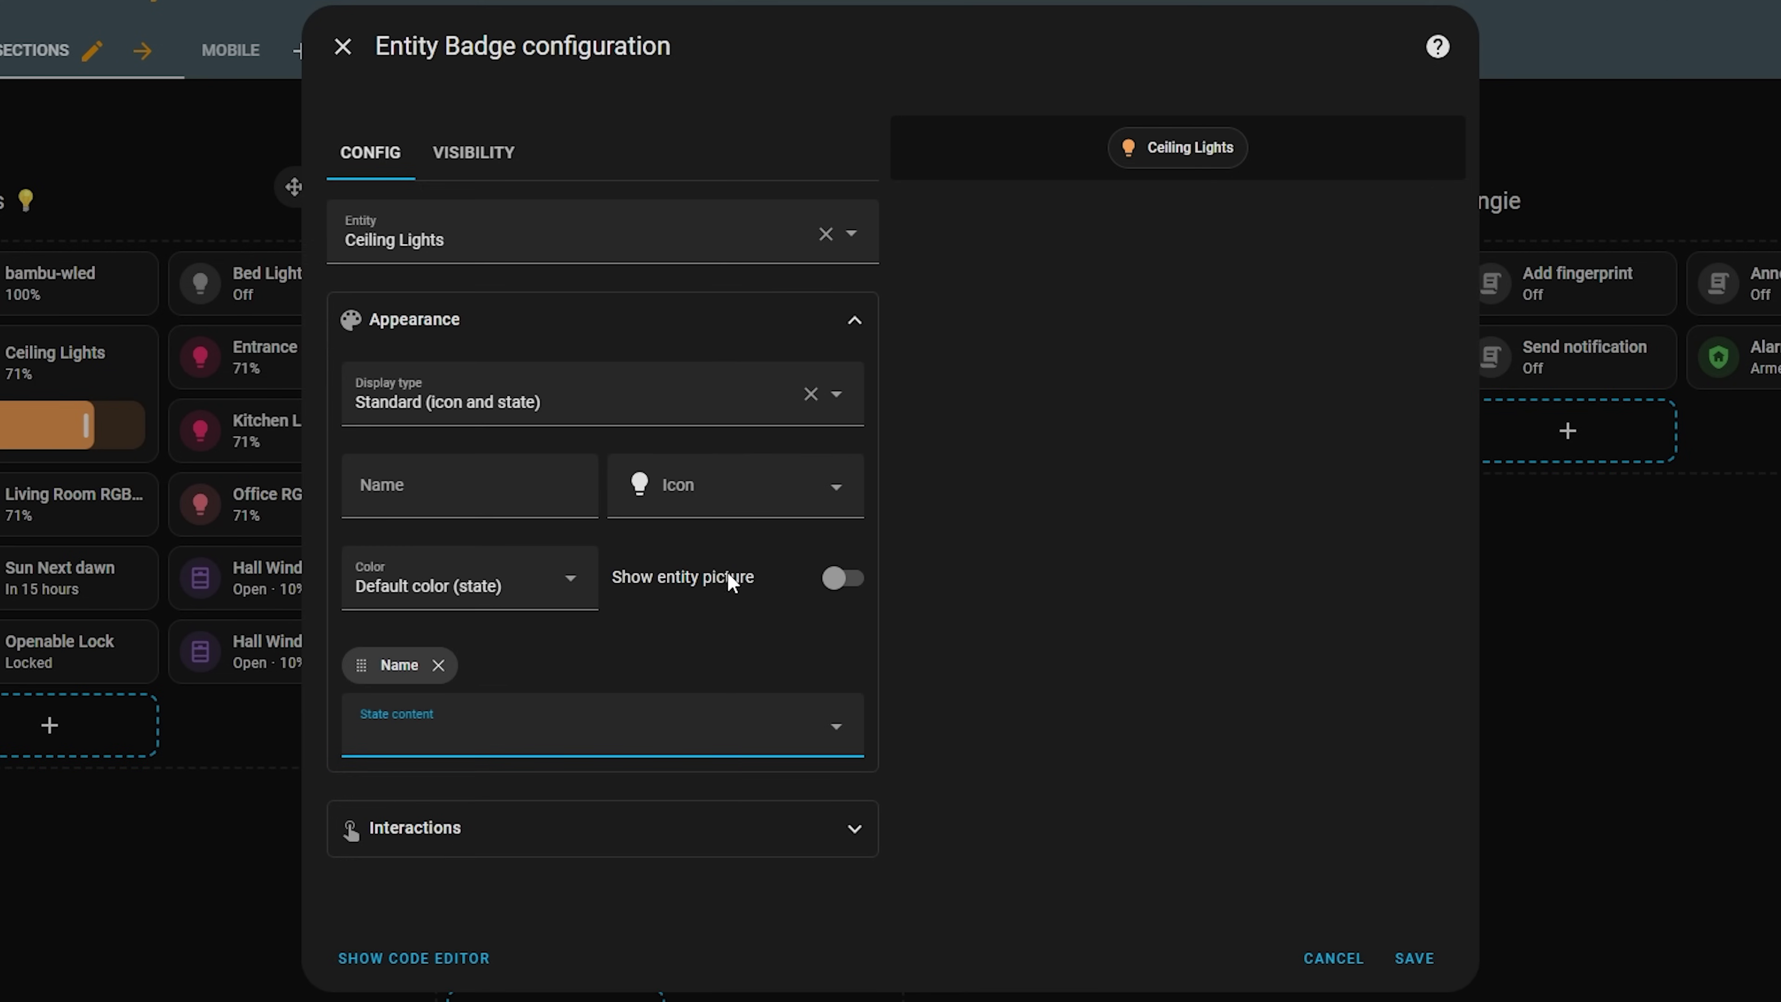
Step: Set the Ceiling Lights badge's tap behavior to Toggle
left_click(823, 855)
left_click(791, 938)
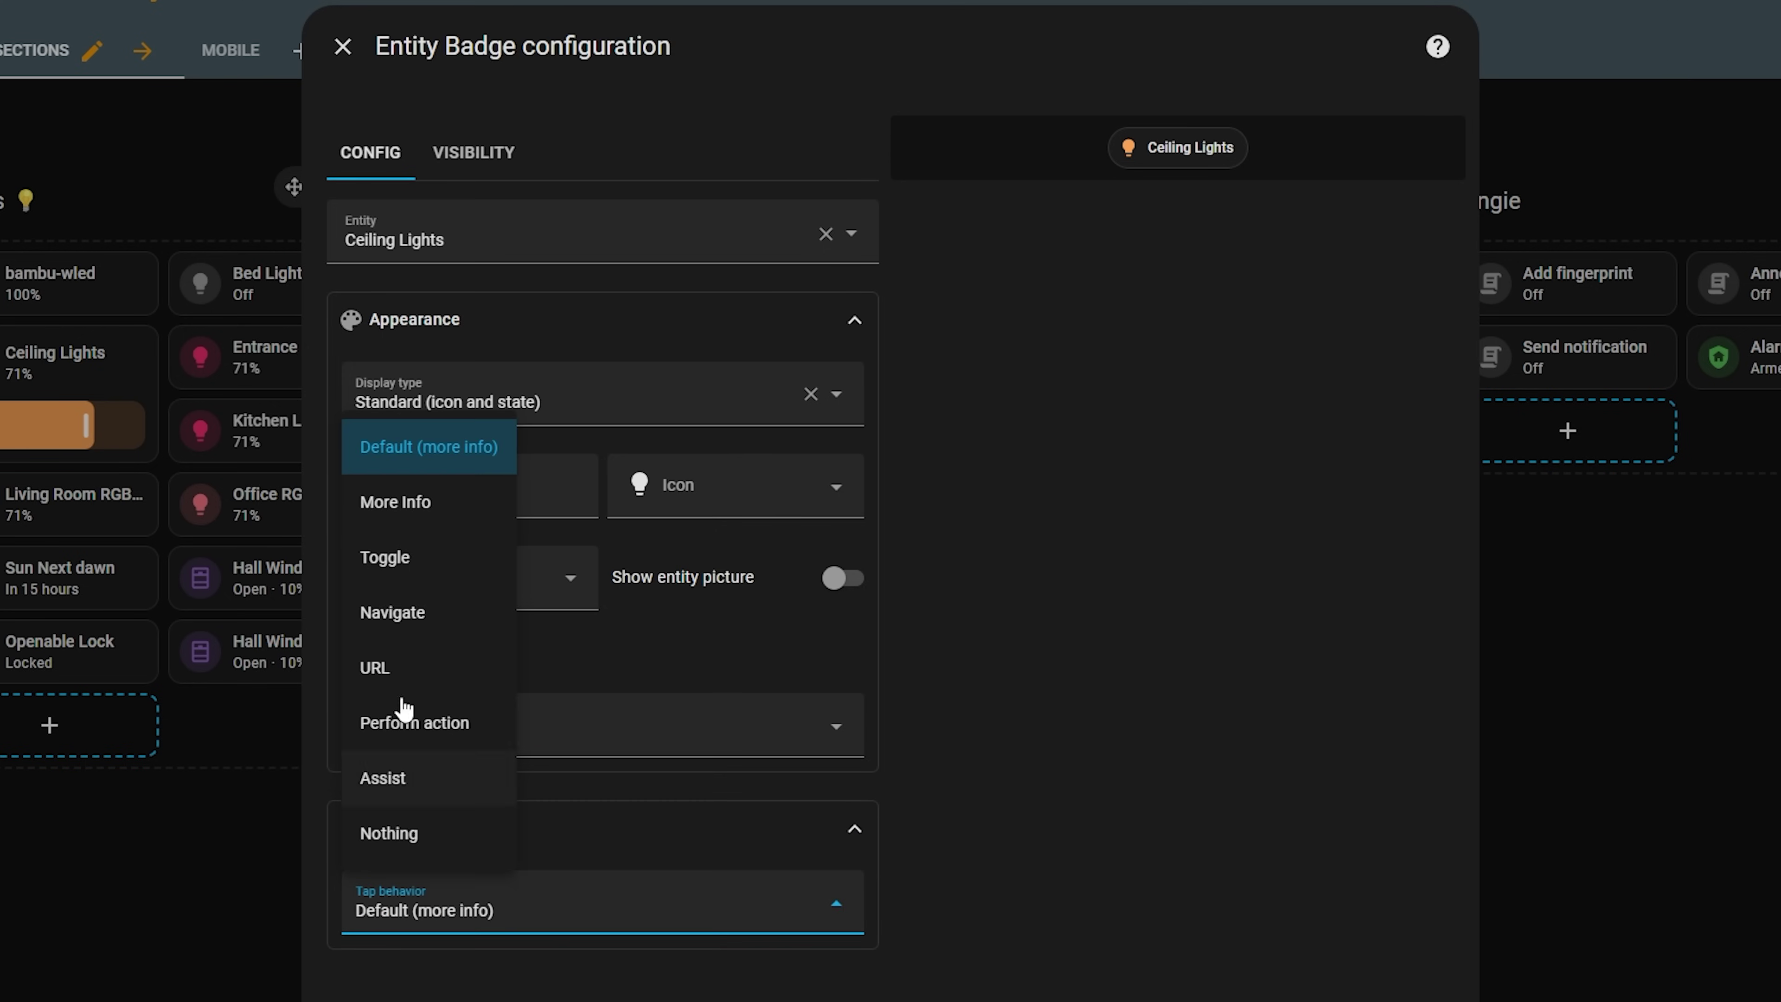
left_click(408, 566)
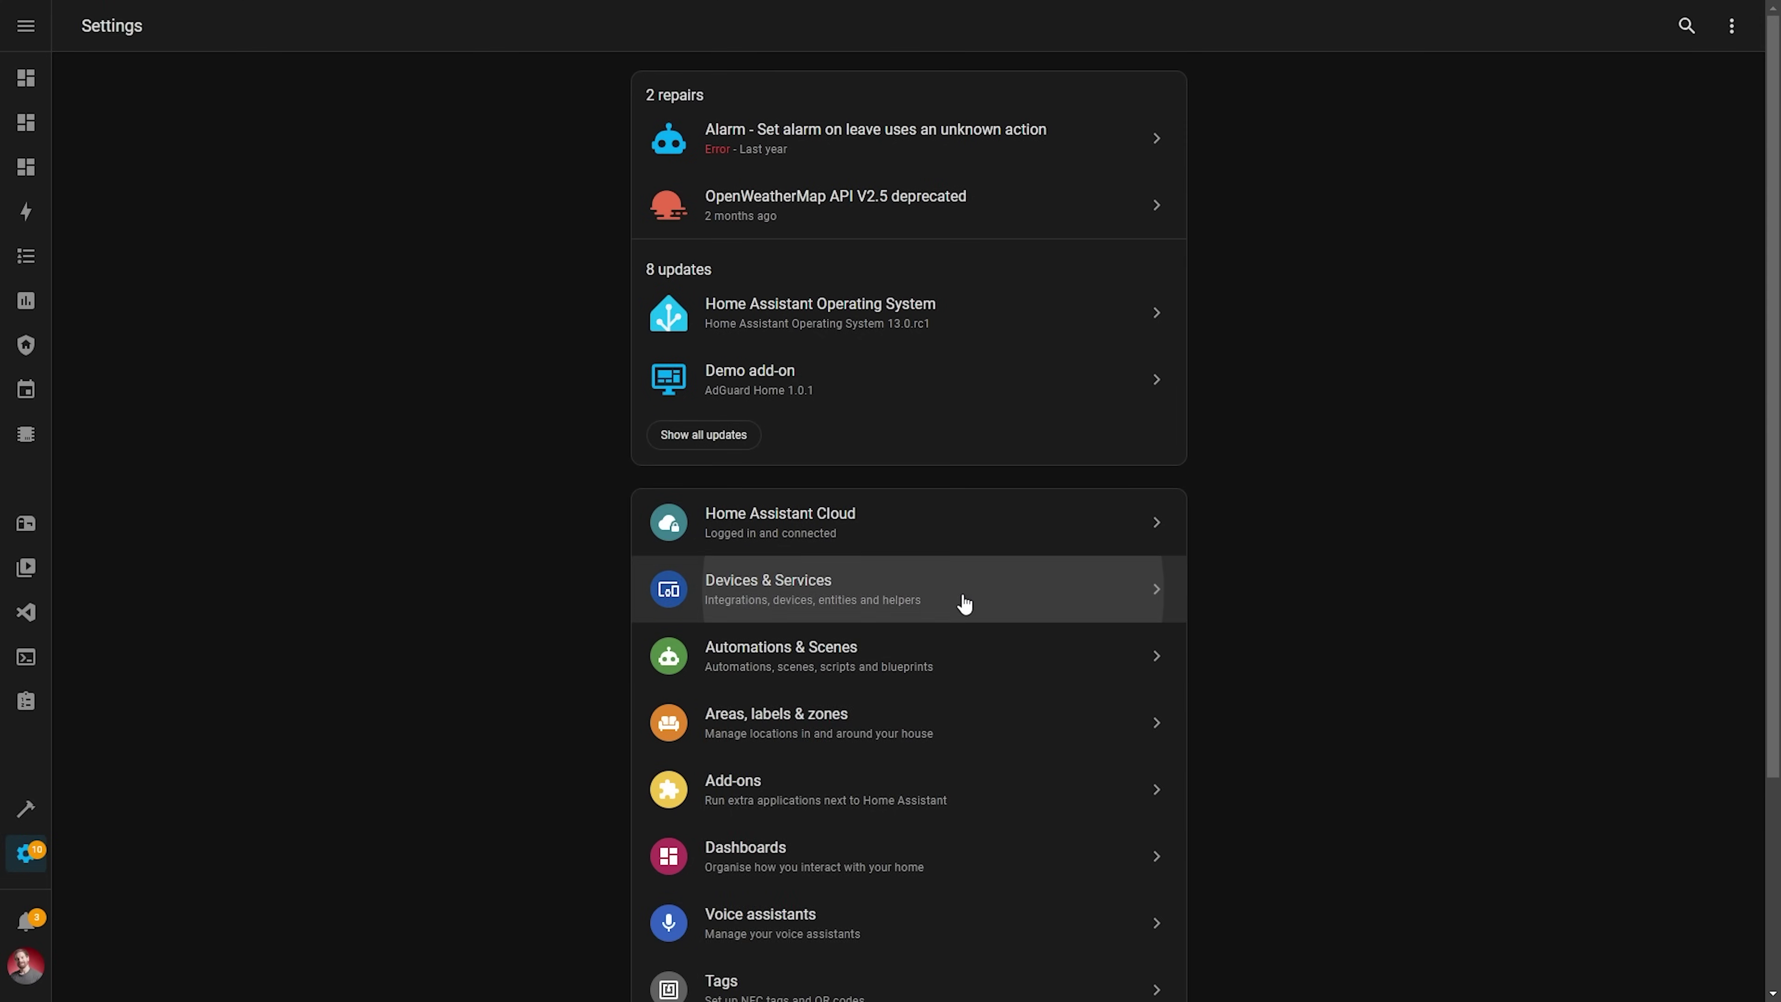
Step: Enable the Modified and Created columns in the Devices table
left_click(963, 602)
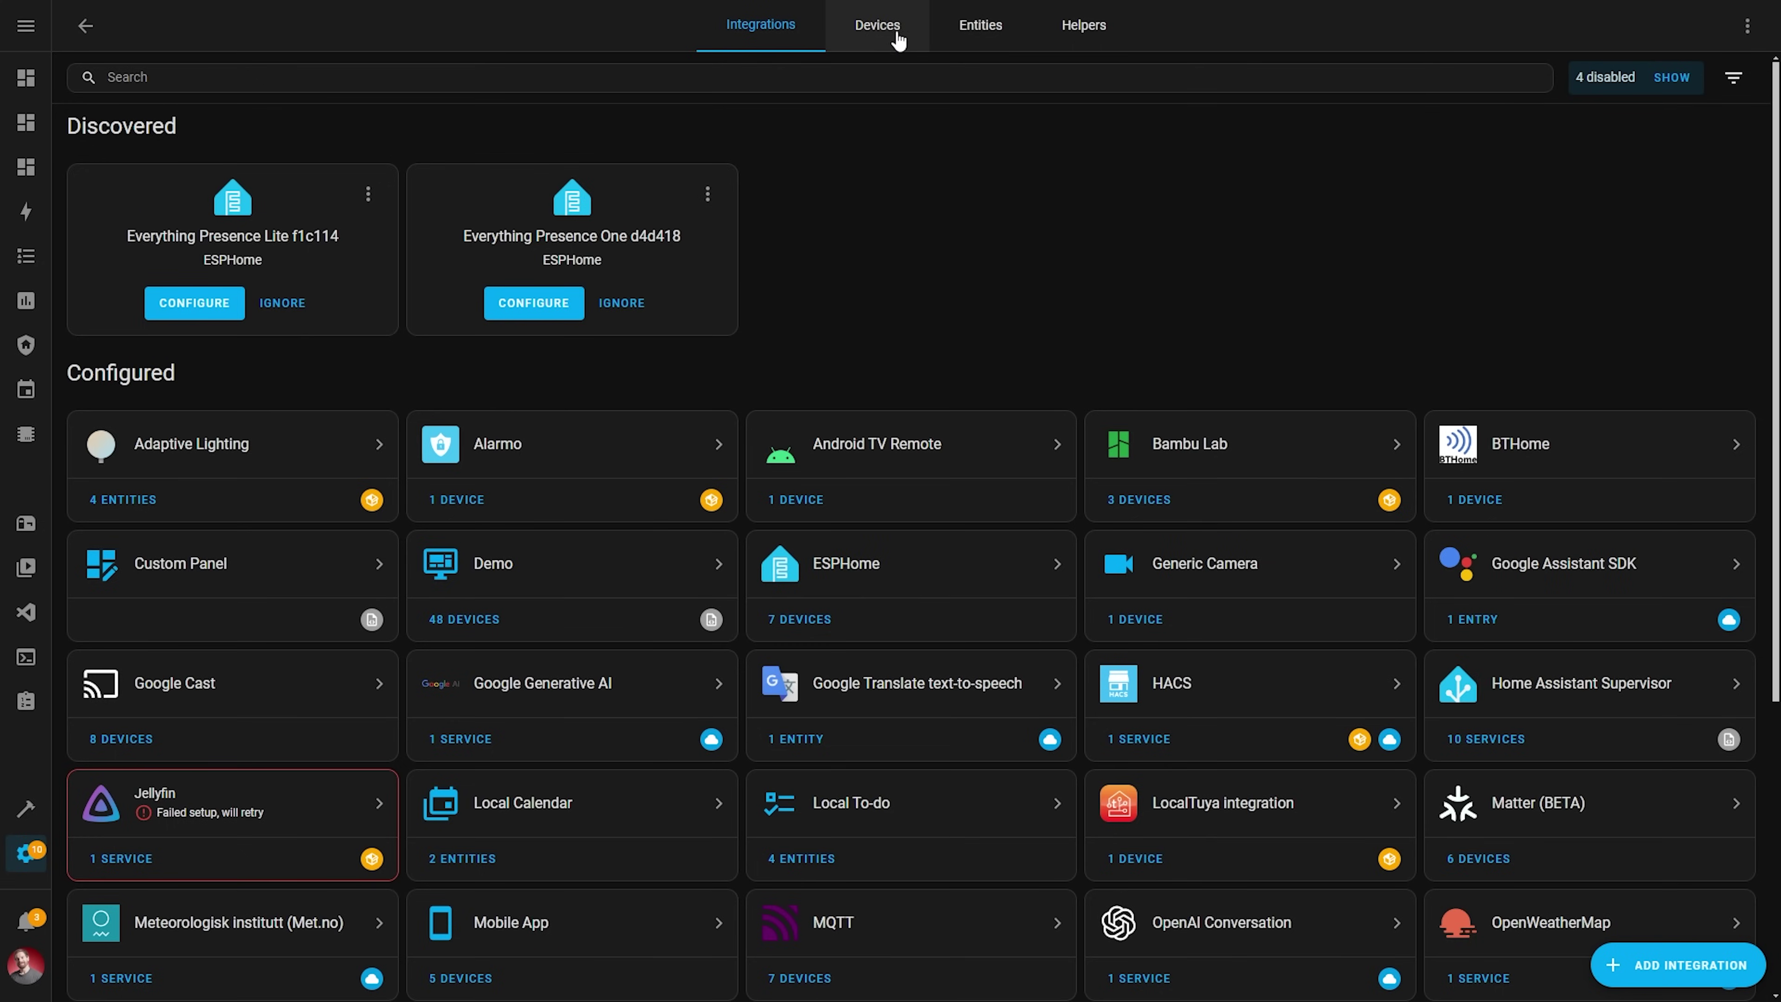
left_click(874, 42)
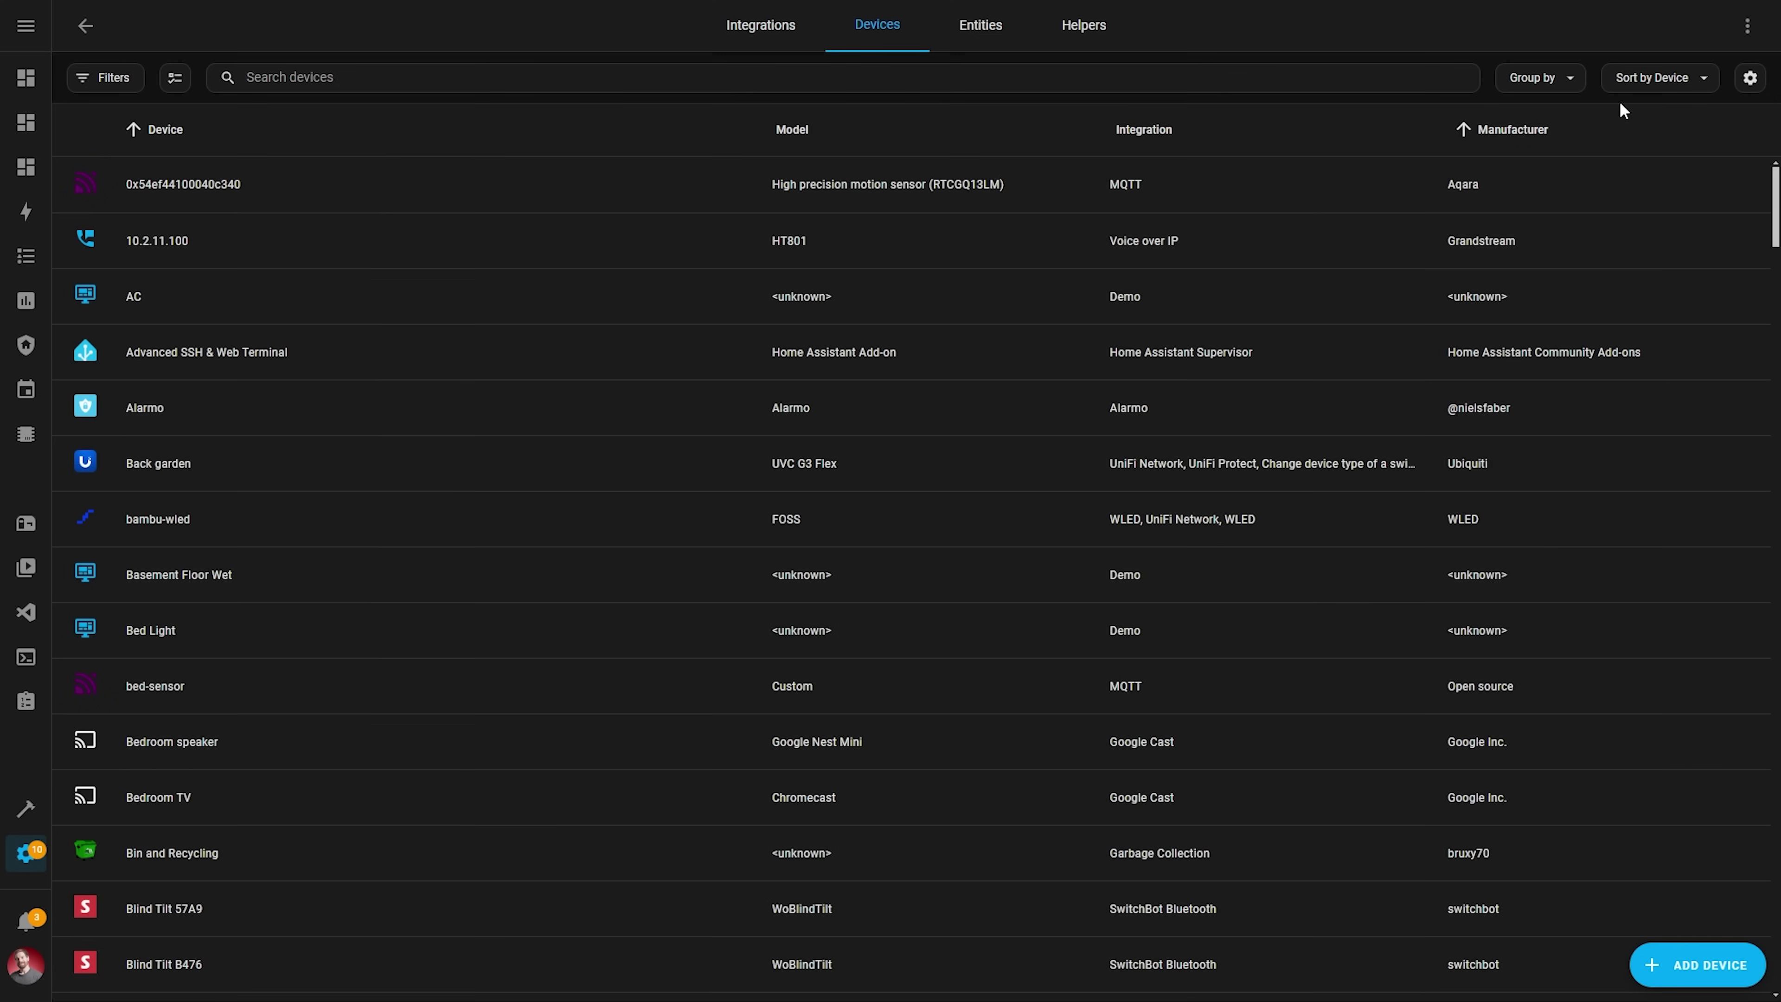
left_click(1750, 77)
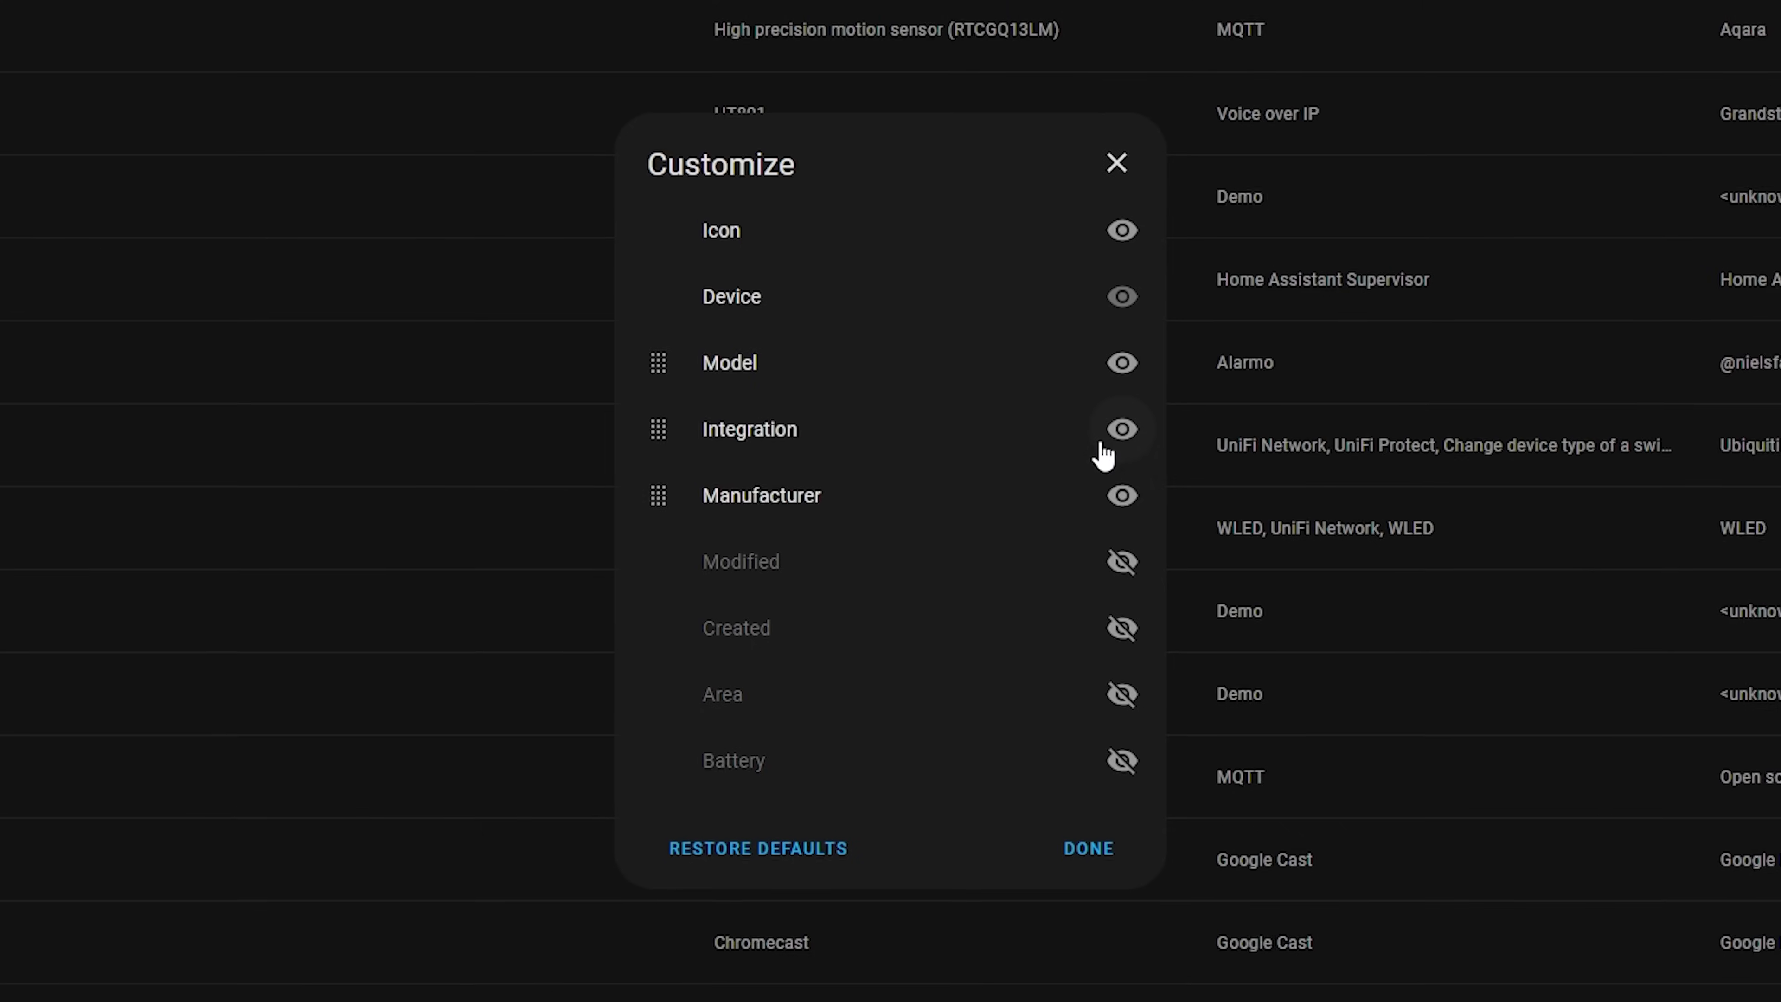
left_click(1133, 565)
left_click(1134, 635)
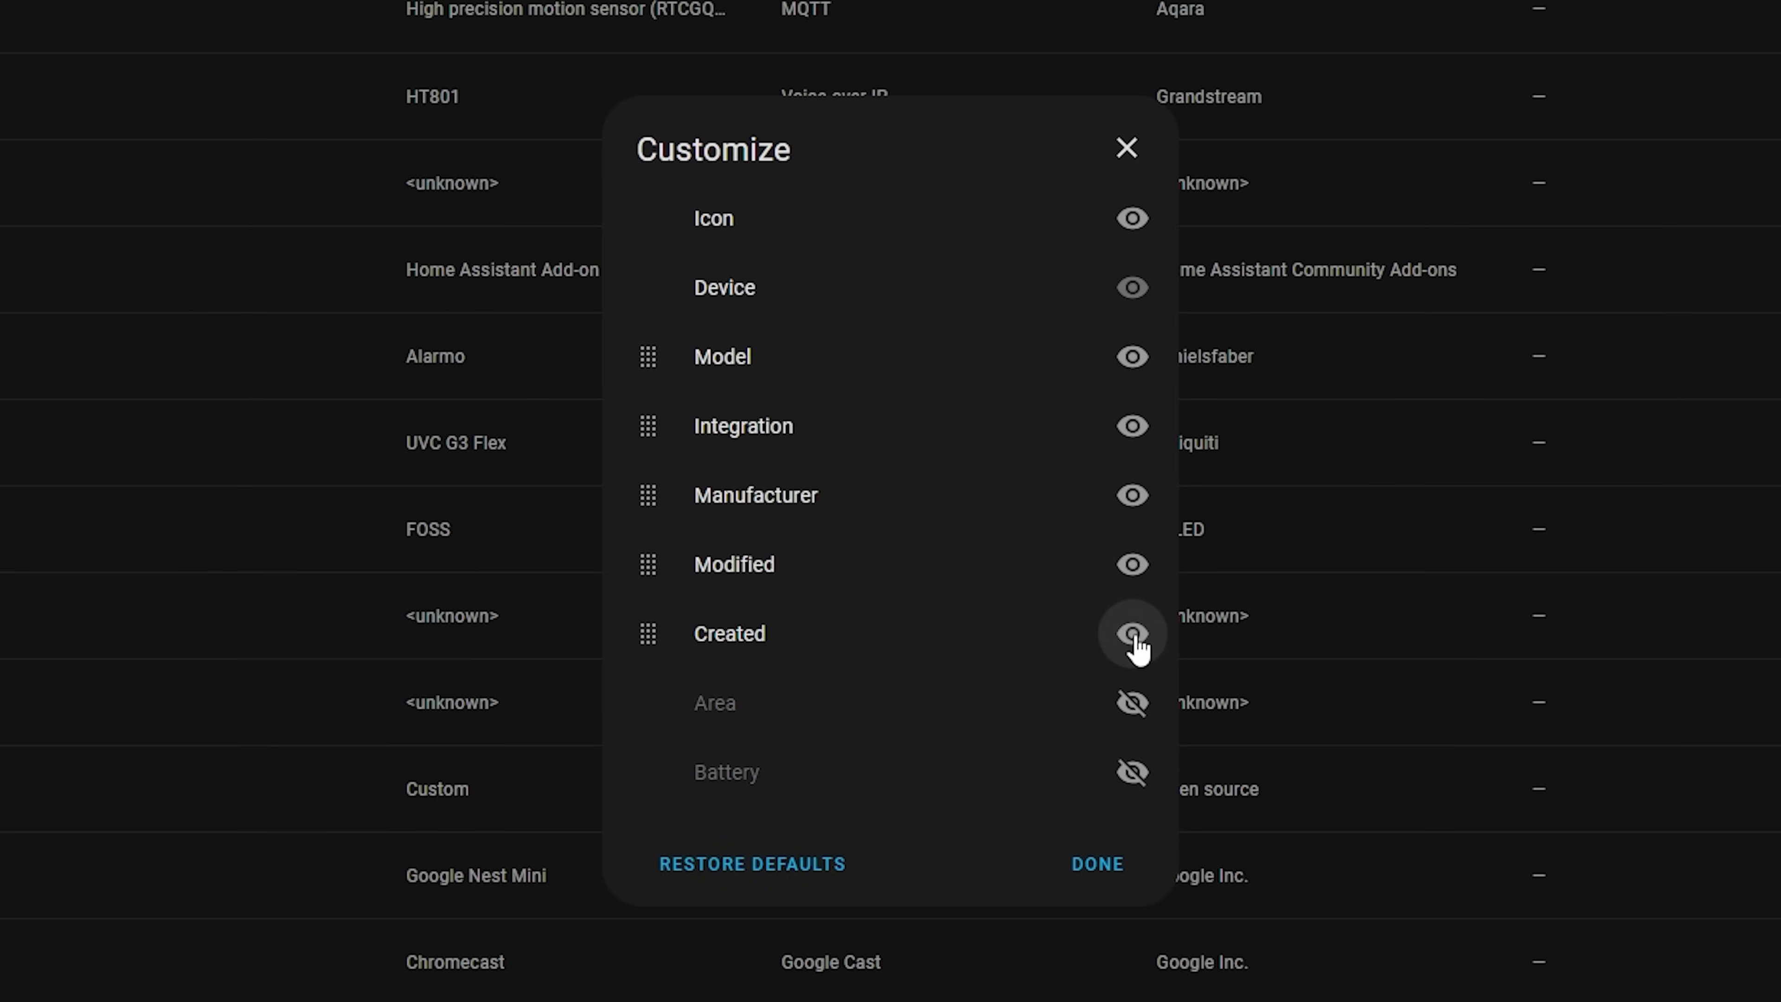
Step: Move Modified ahead of Model and sort devices by Modified, newest first
left_click_drag(647, 565, 646, 363)
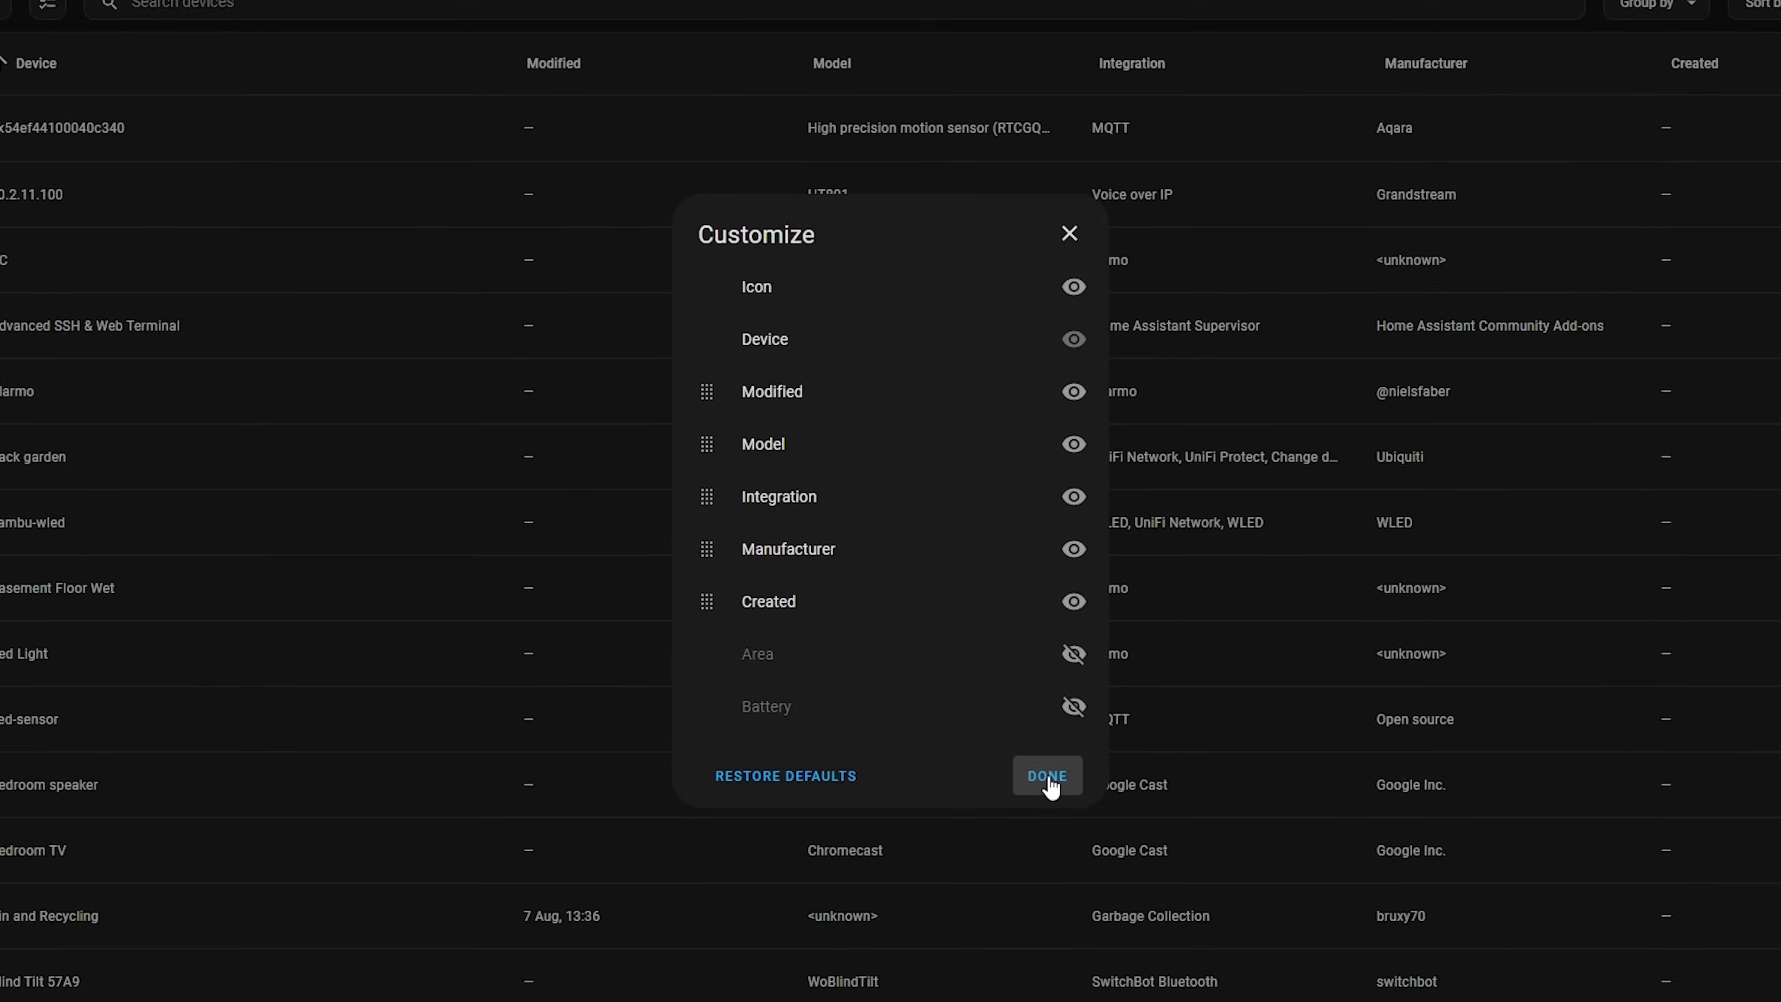
left_click(1077, 830)
left_click(617, 131)
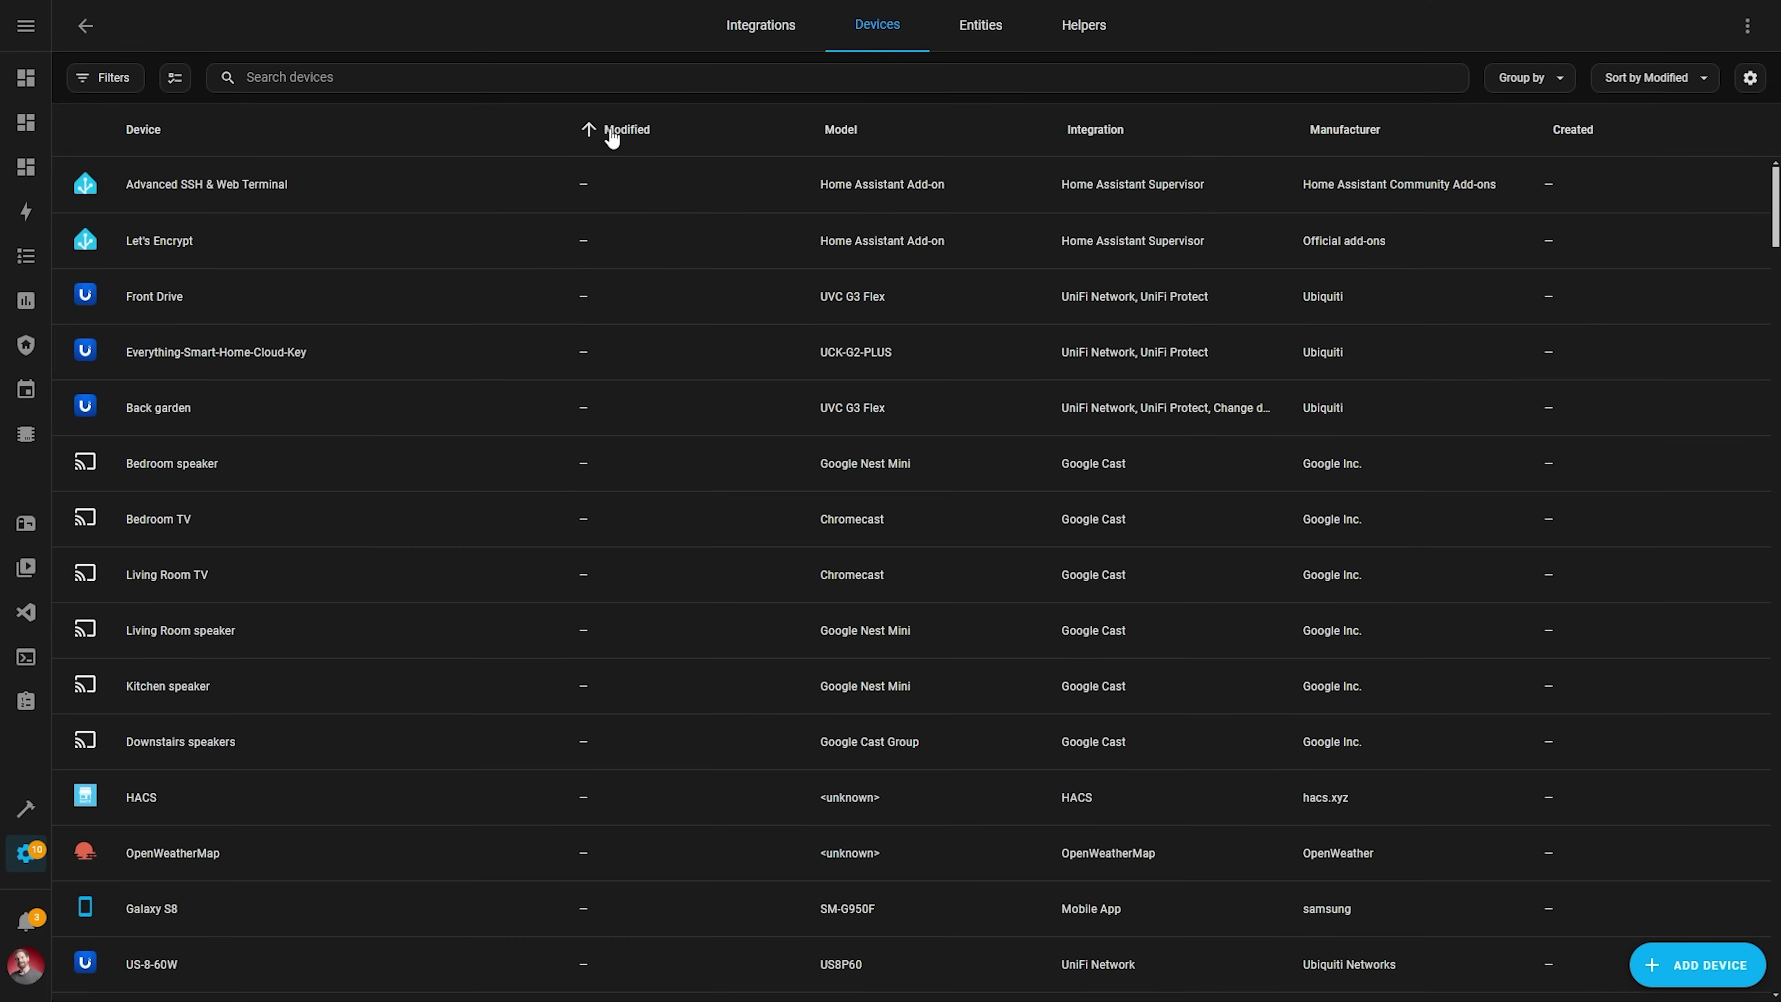
left_click(613, 133)
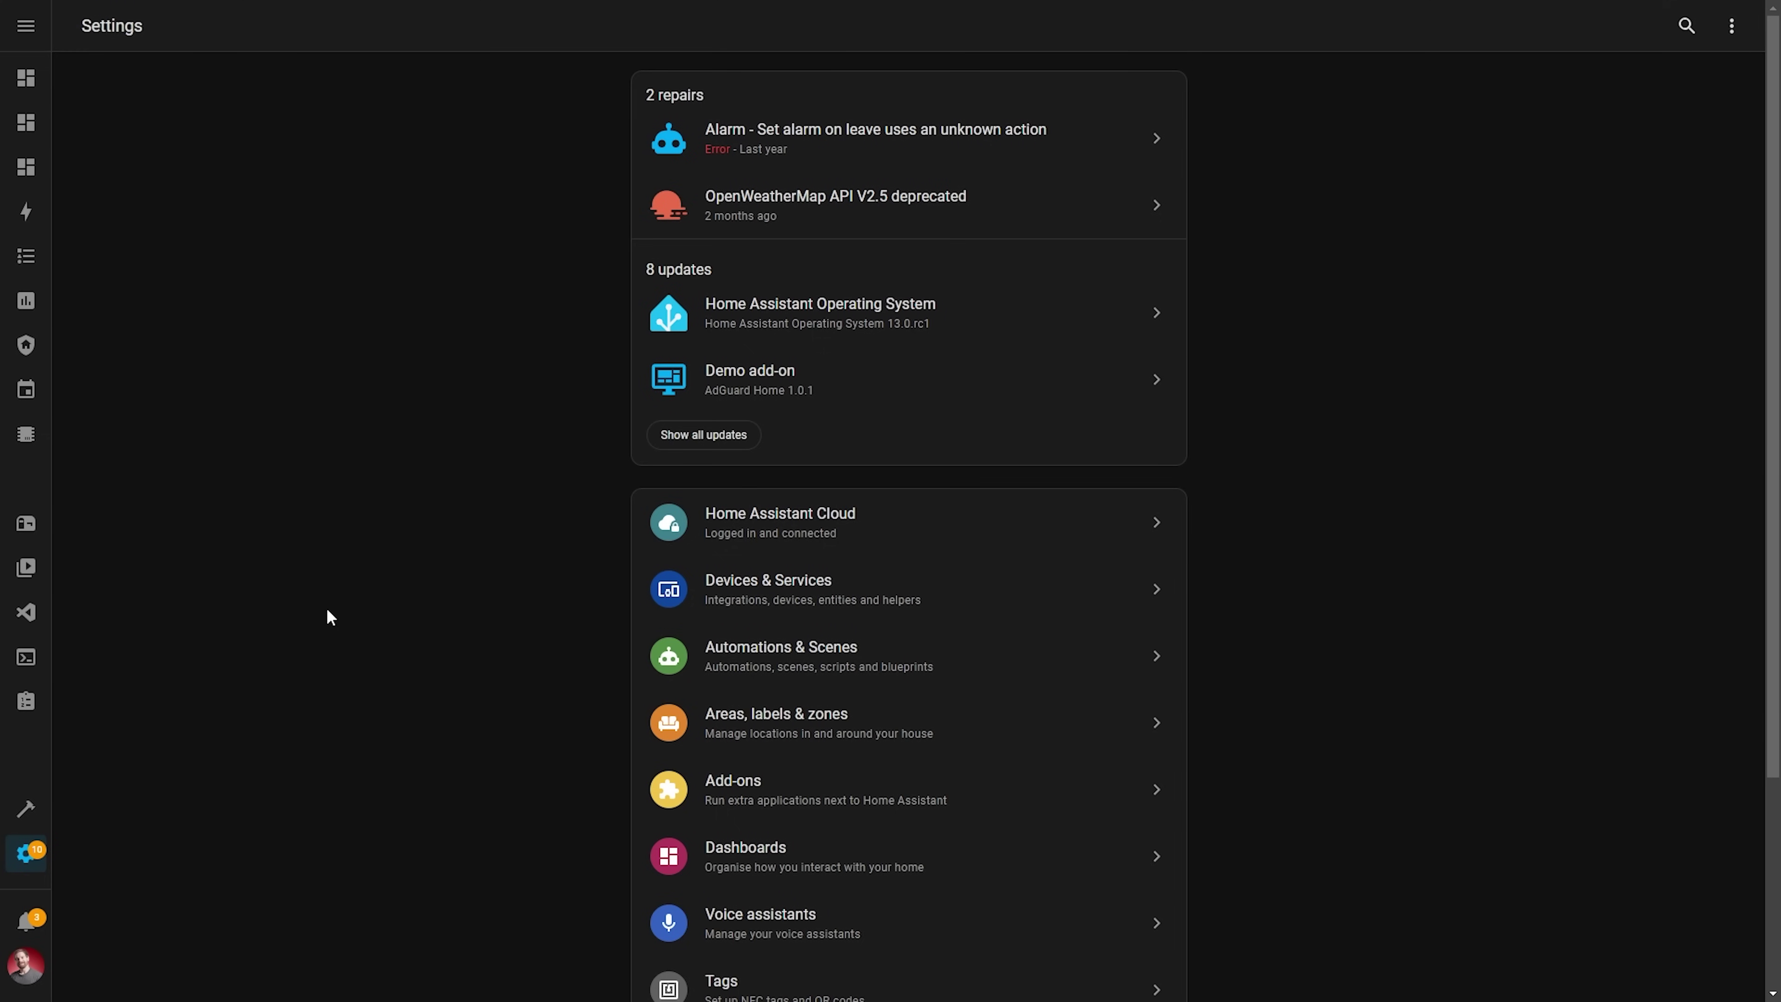
Step: Install the Matter Server update from 6.3.0 to 6.4.1 via the full updates list
left_click(705, 432)
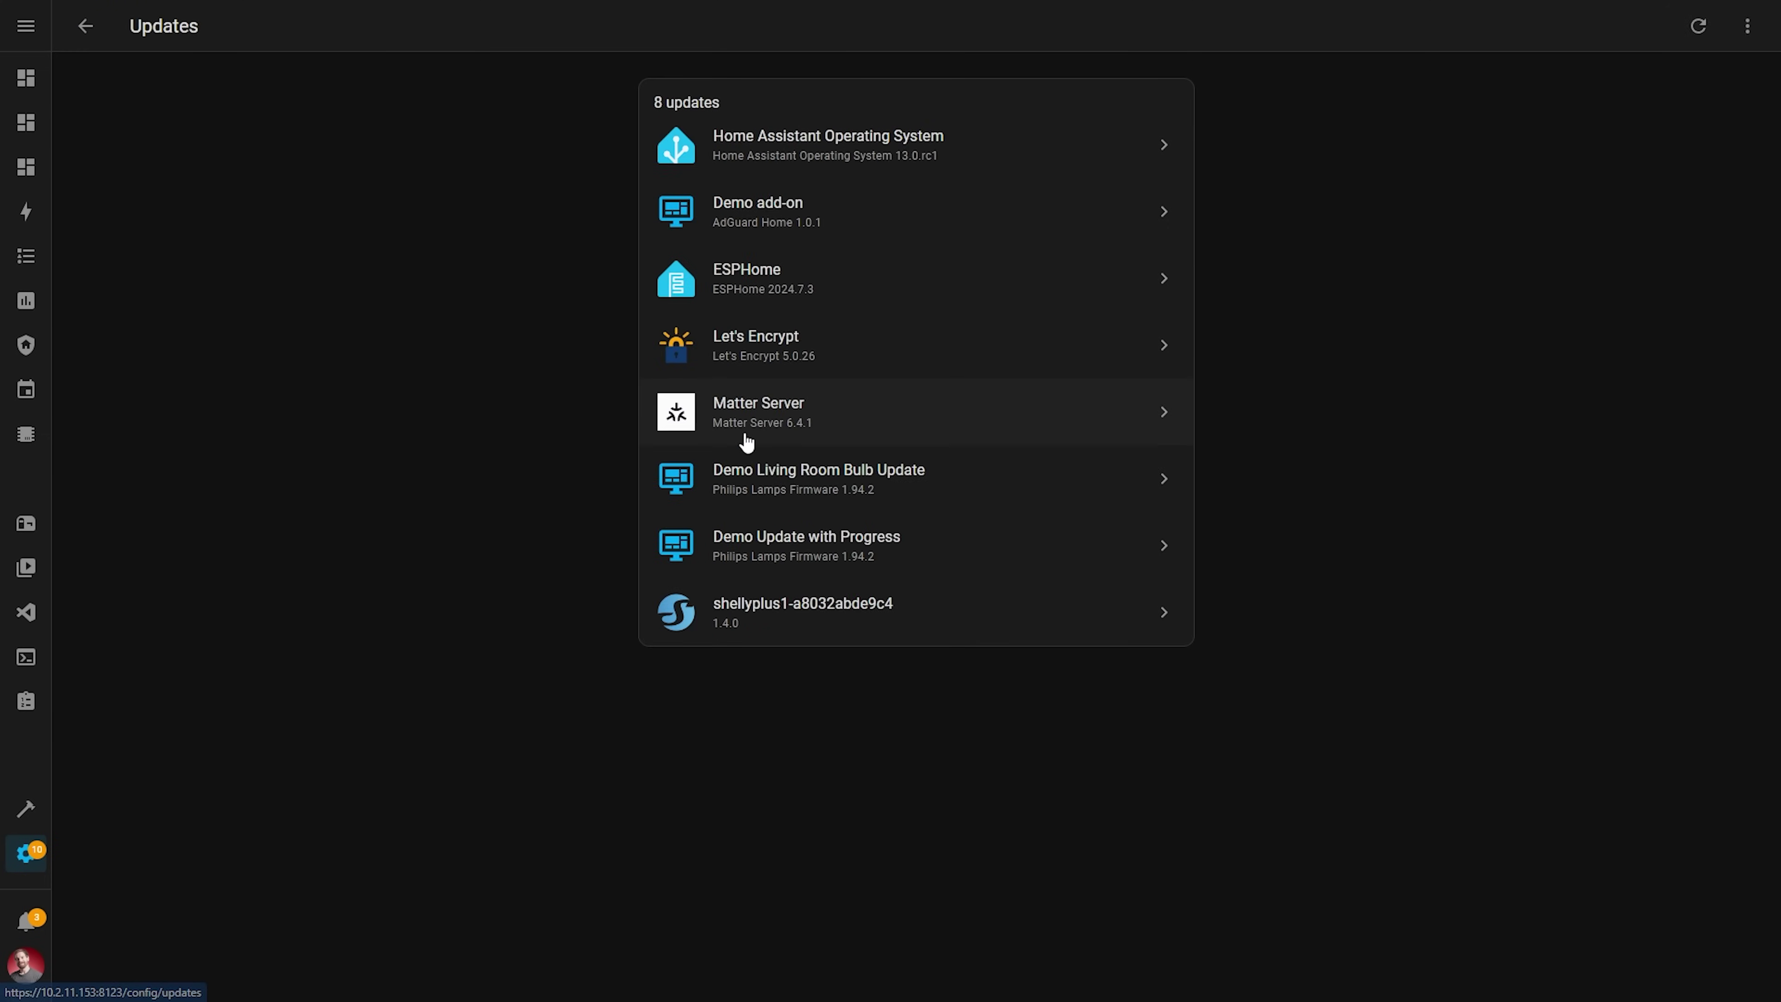
left_click(950, 593)
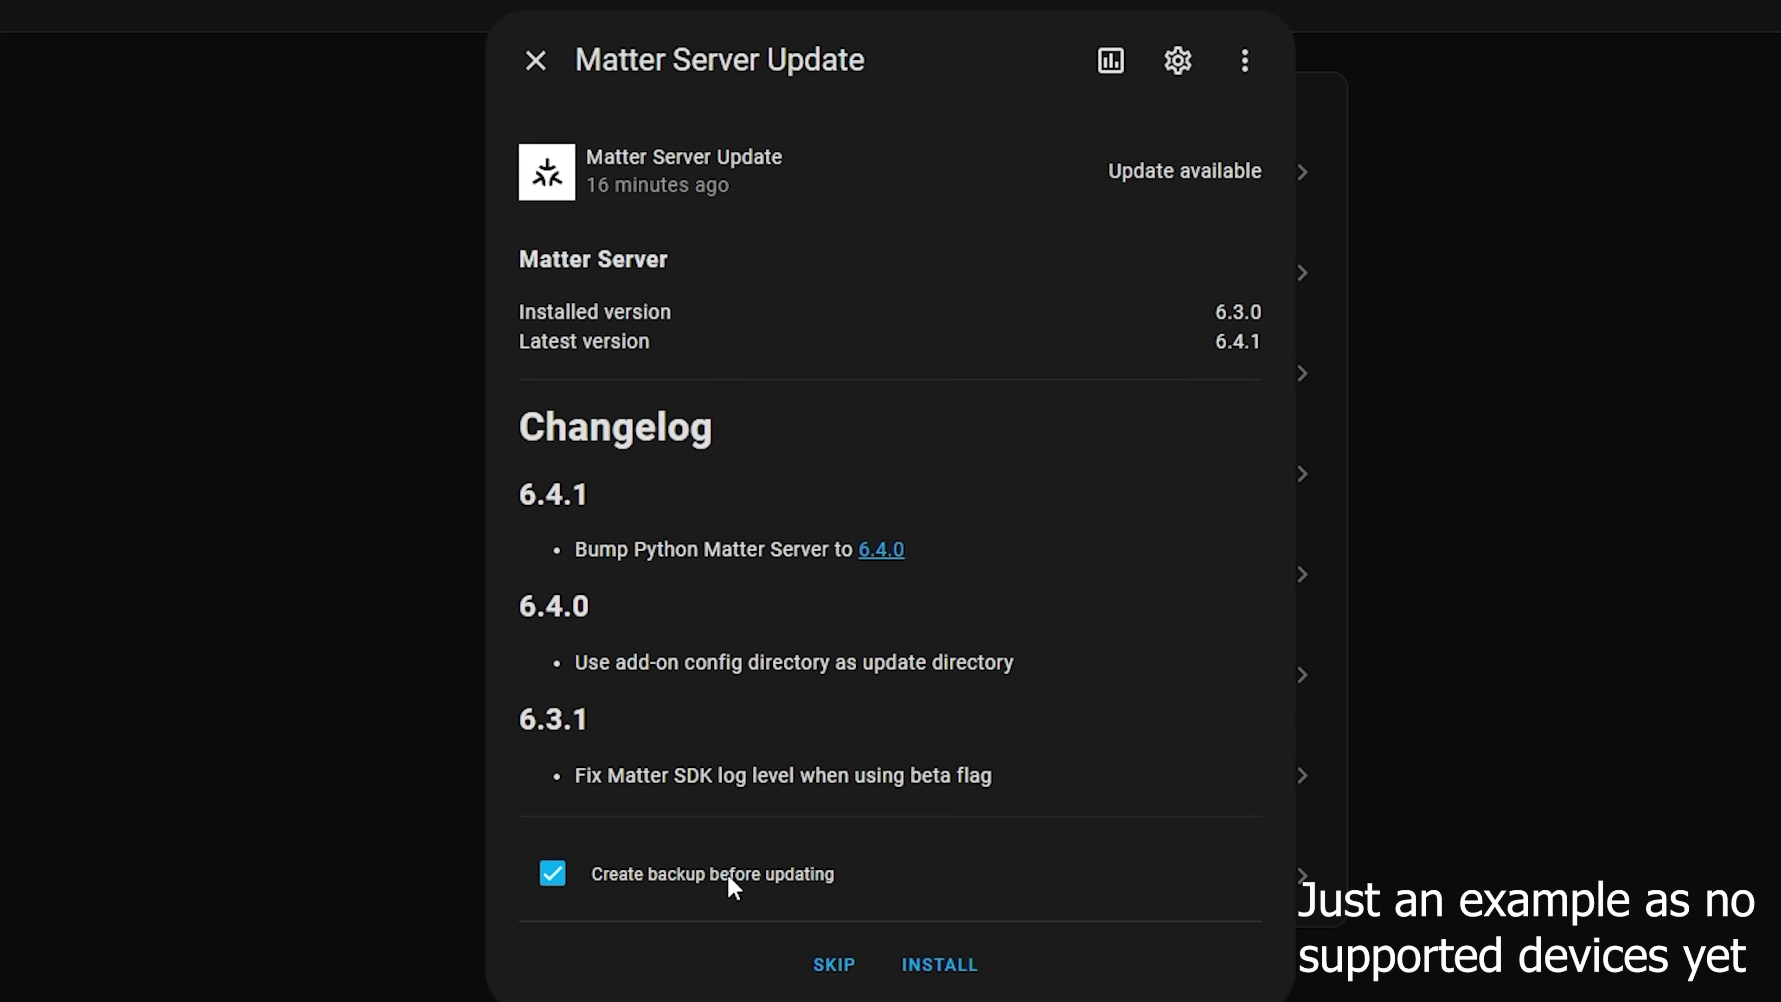
left_click(962, 975)
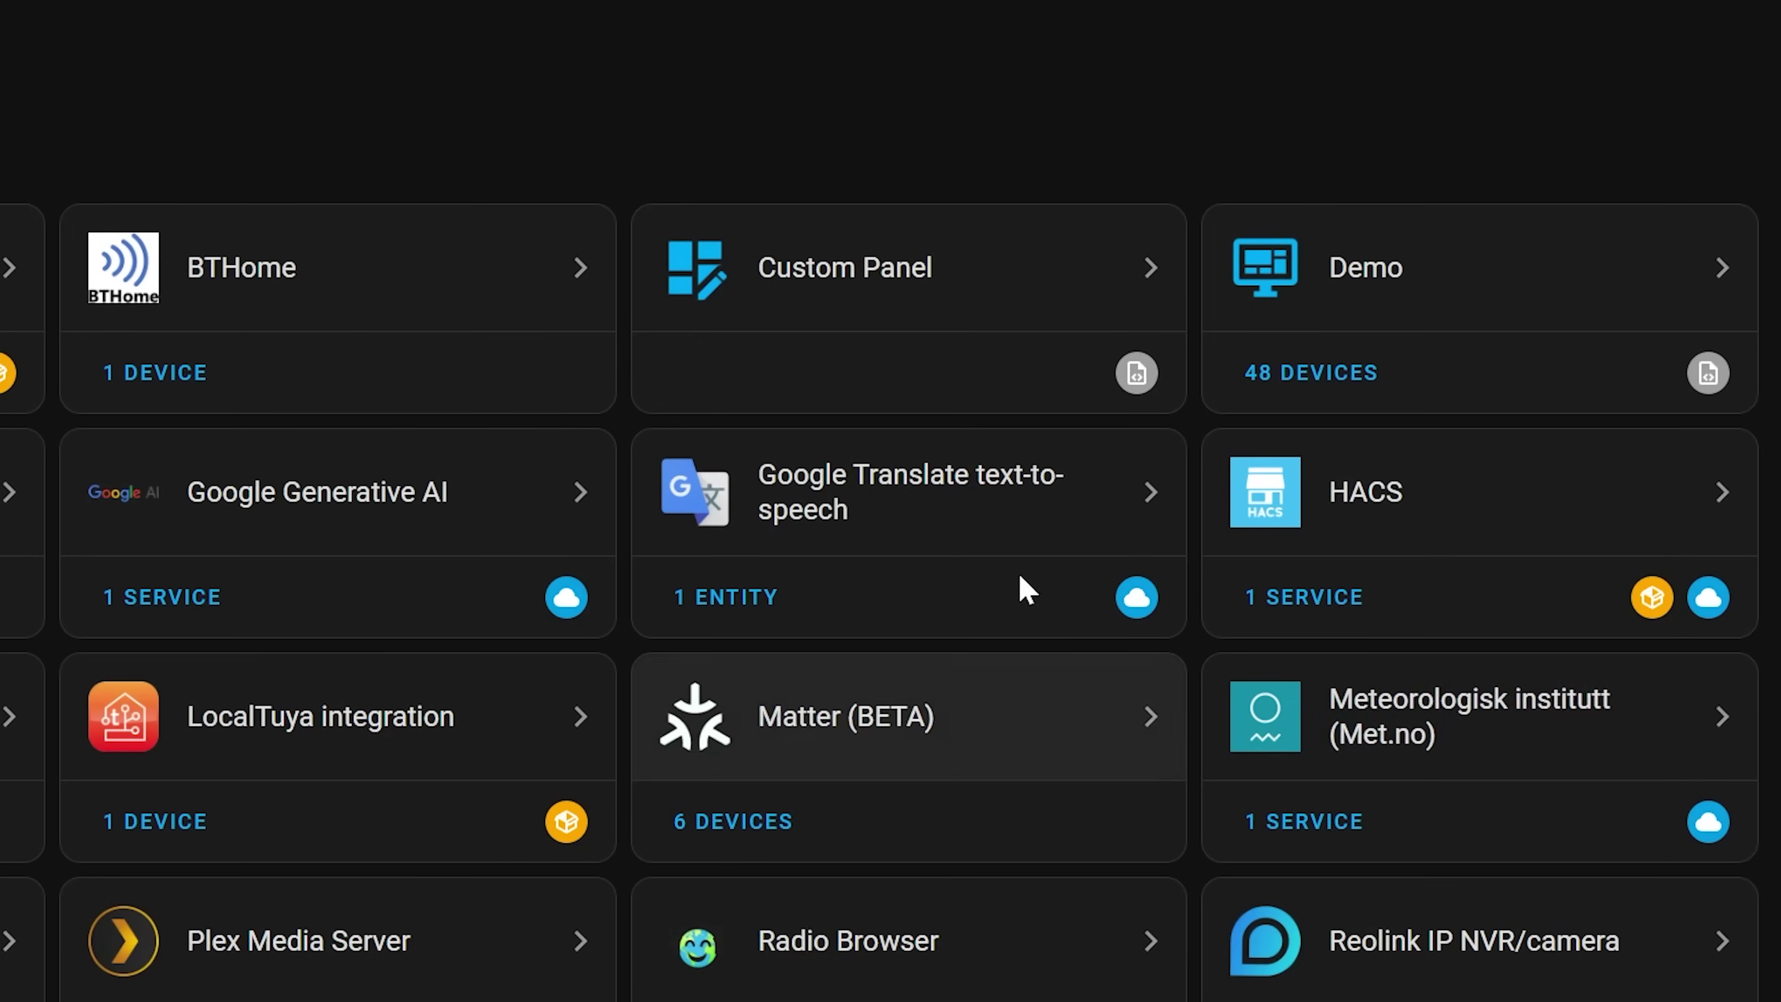
Step: Check the info badges on the Custom Panel and Demo integrations
mouse_move(1134, 377)
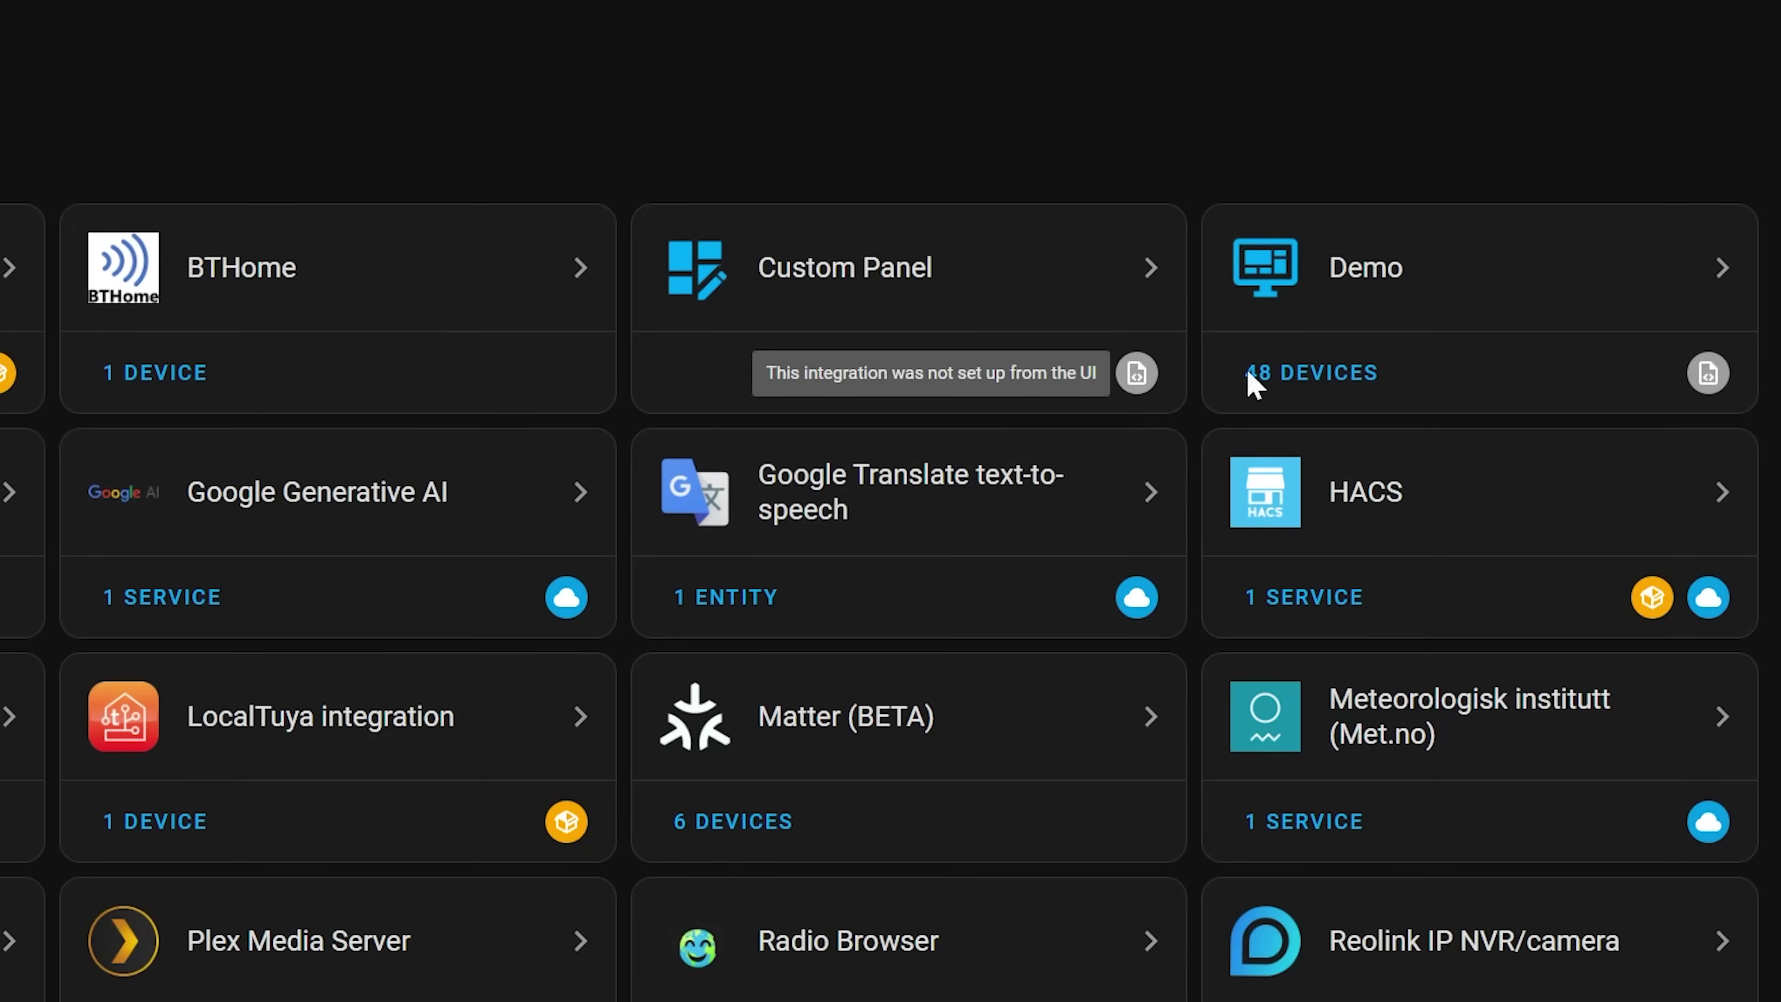
mouse_move(1704, 379)
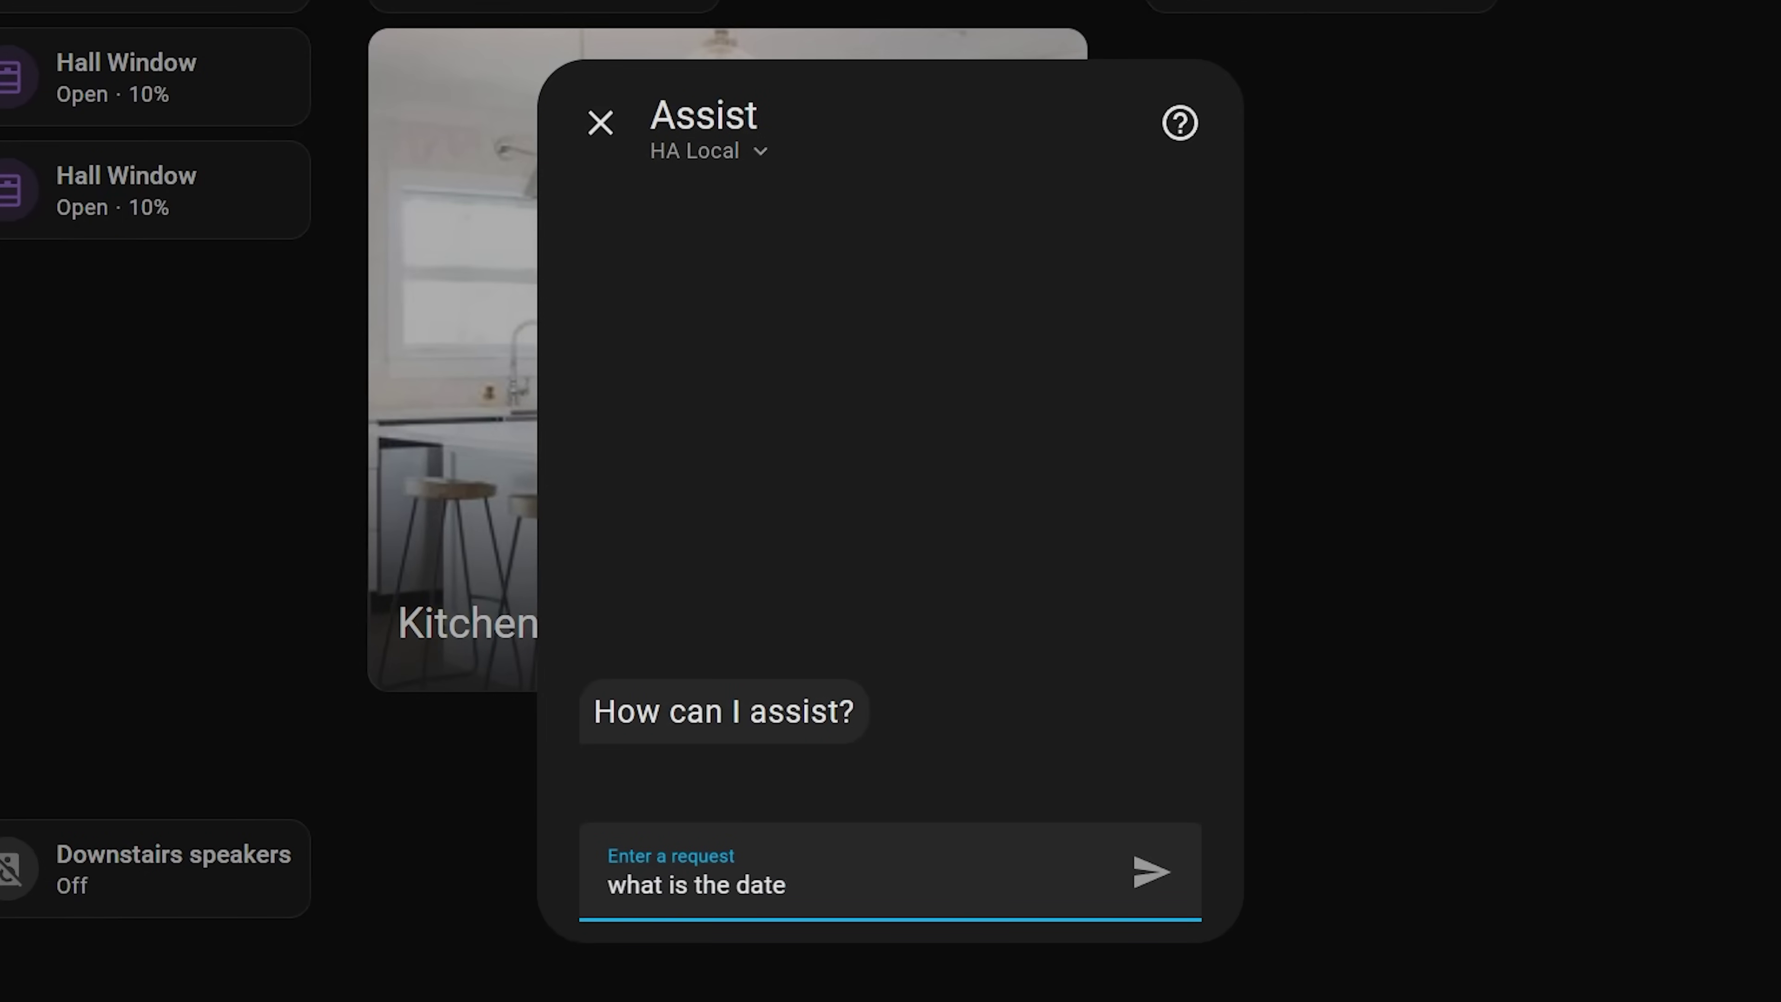
Step: Ask Assist 'what is the date' and 'what is the time?'
key("Return")
type("what is the time")
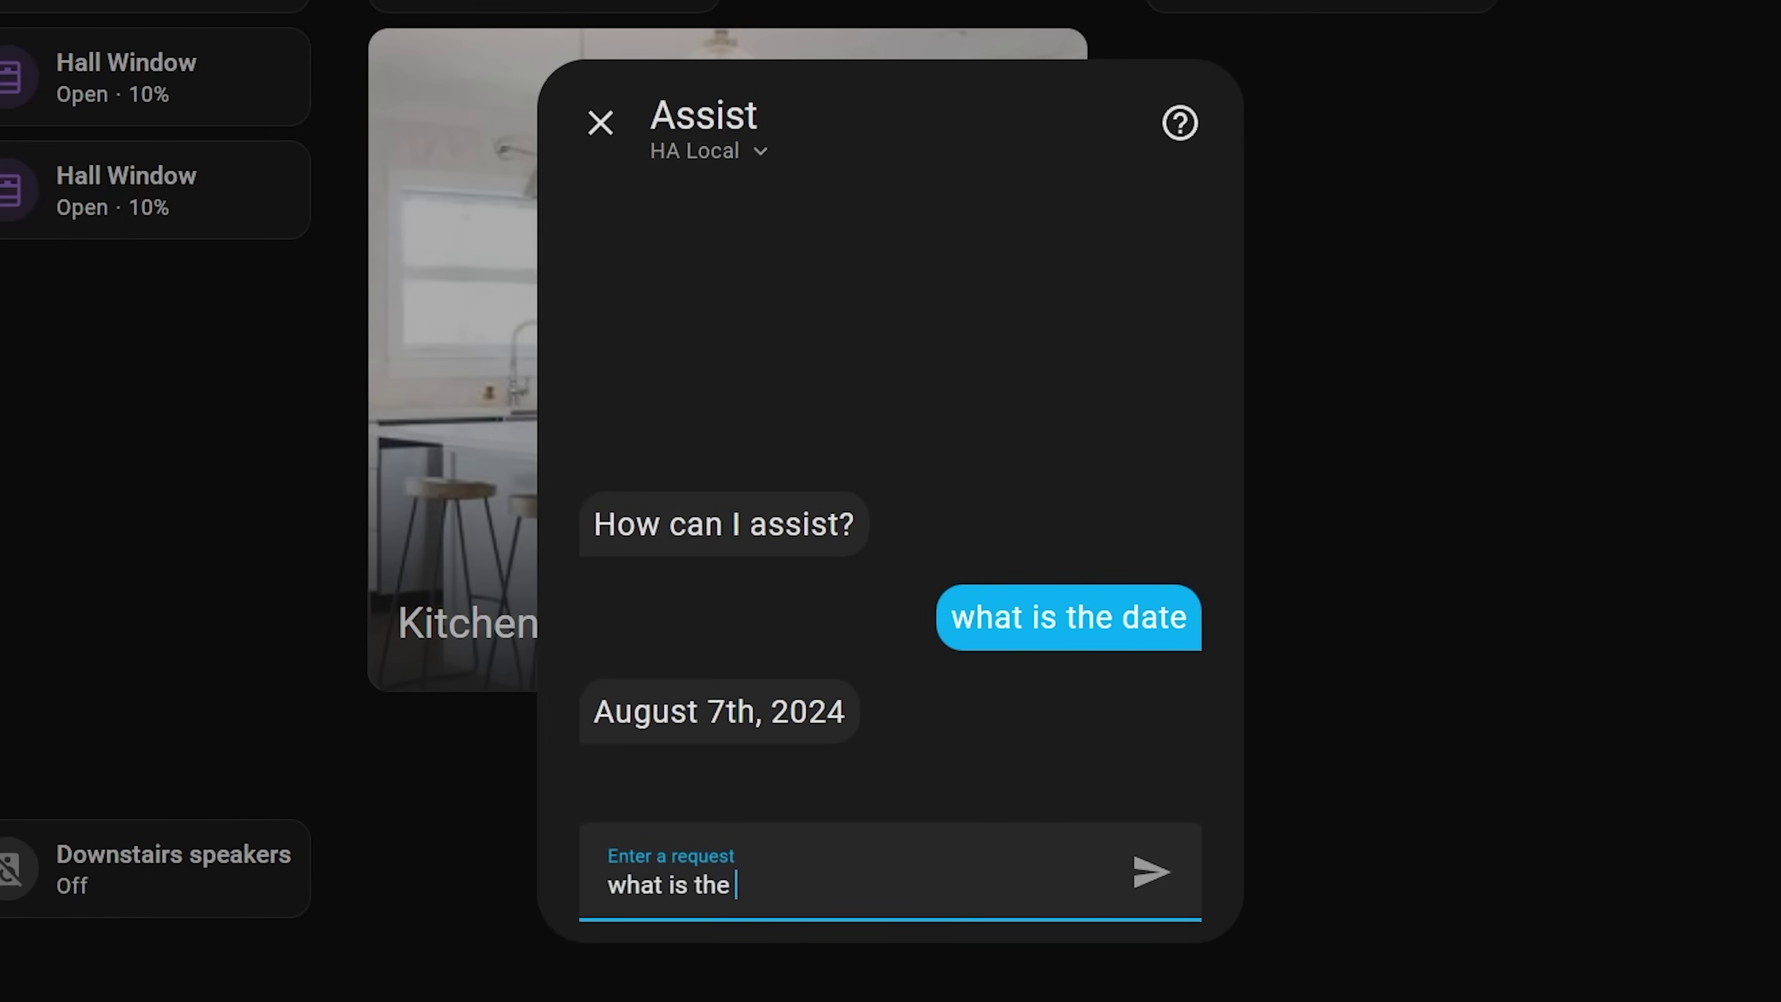
type("?")
key("Return")
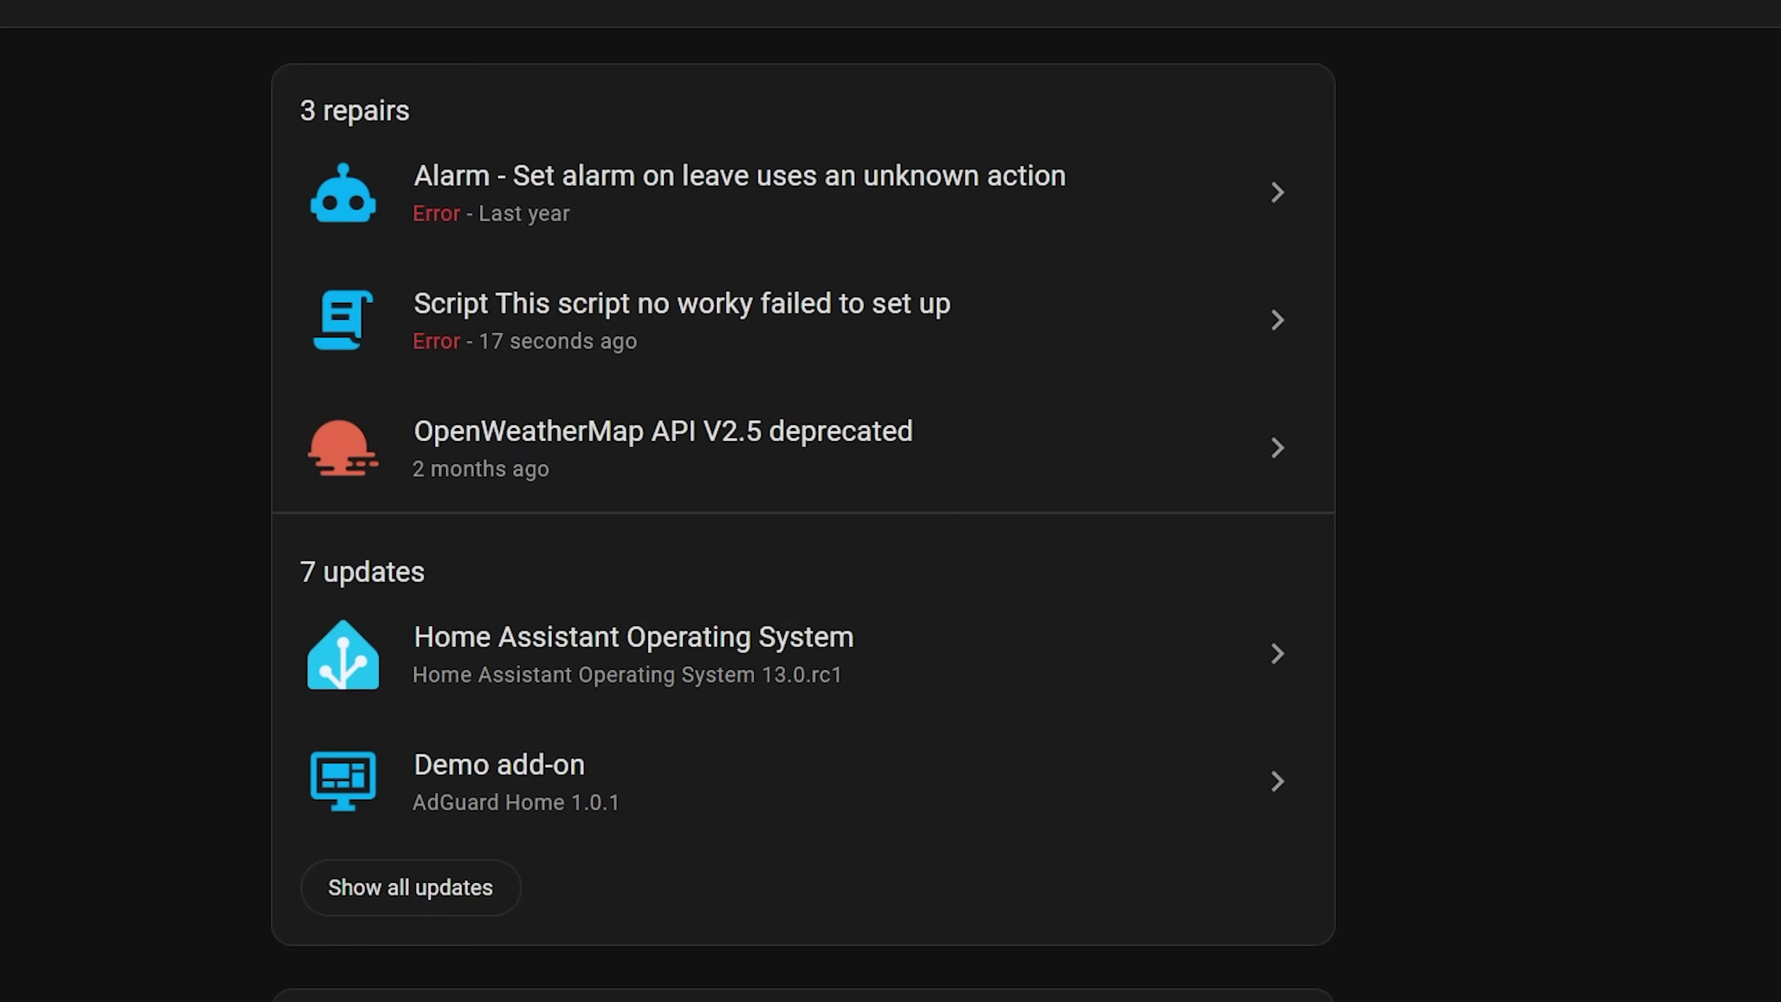
Step: Open the 'This script no worky' repair and highlight the misspelled 'actionn' key in its error
left_click(1084, 346)
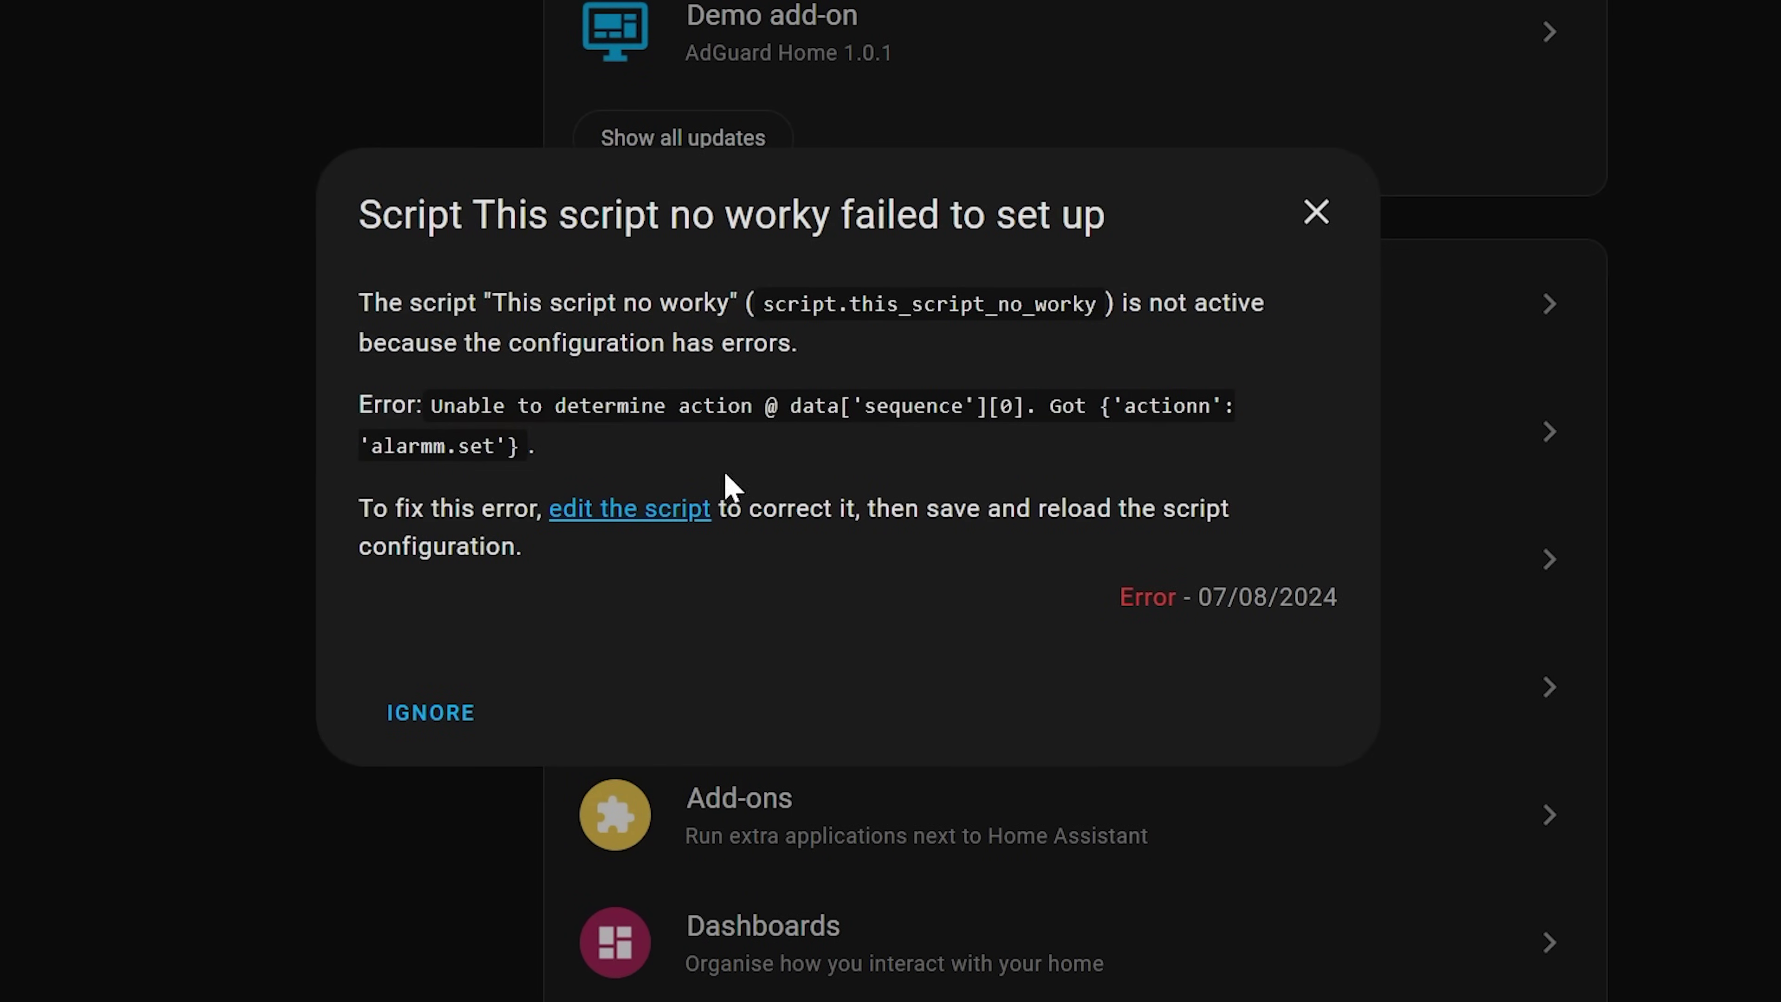
left_click_drag(1120, 405, 1205, 417)
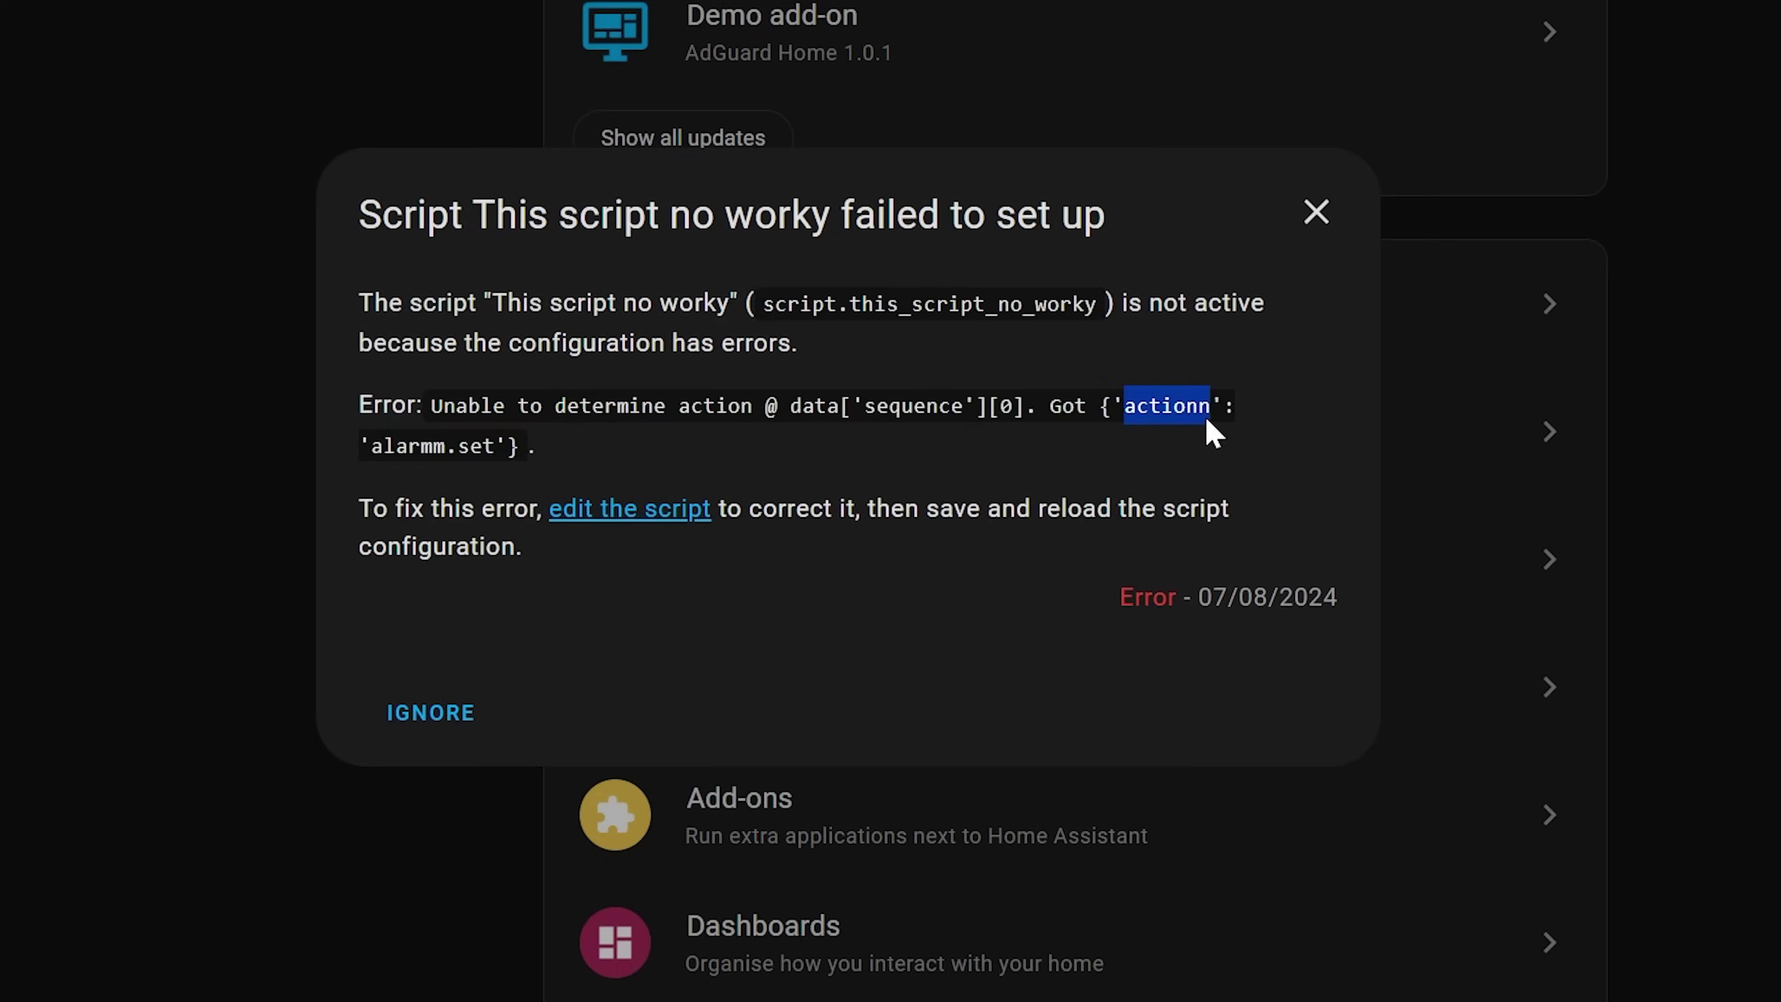
left_click(1197, 441)
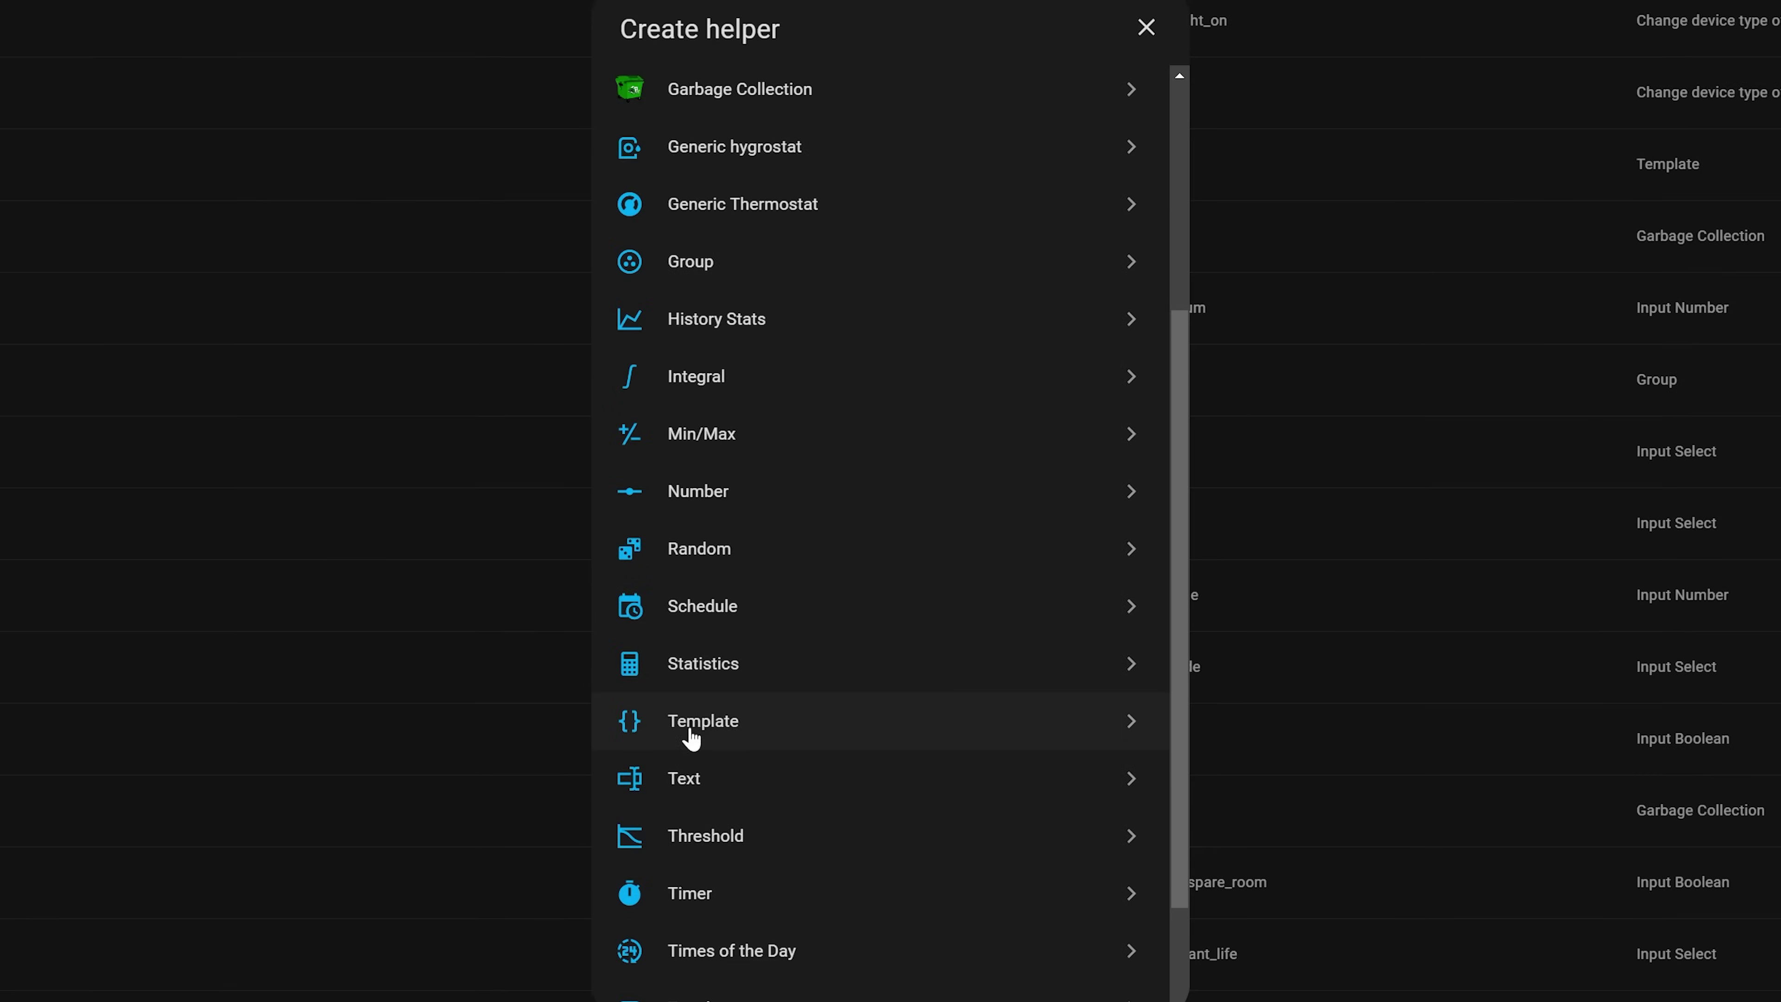
Step: Start a Template helper of the 'Template a button' type
left_click(690, 733)
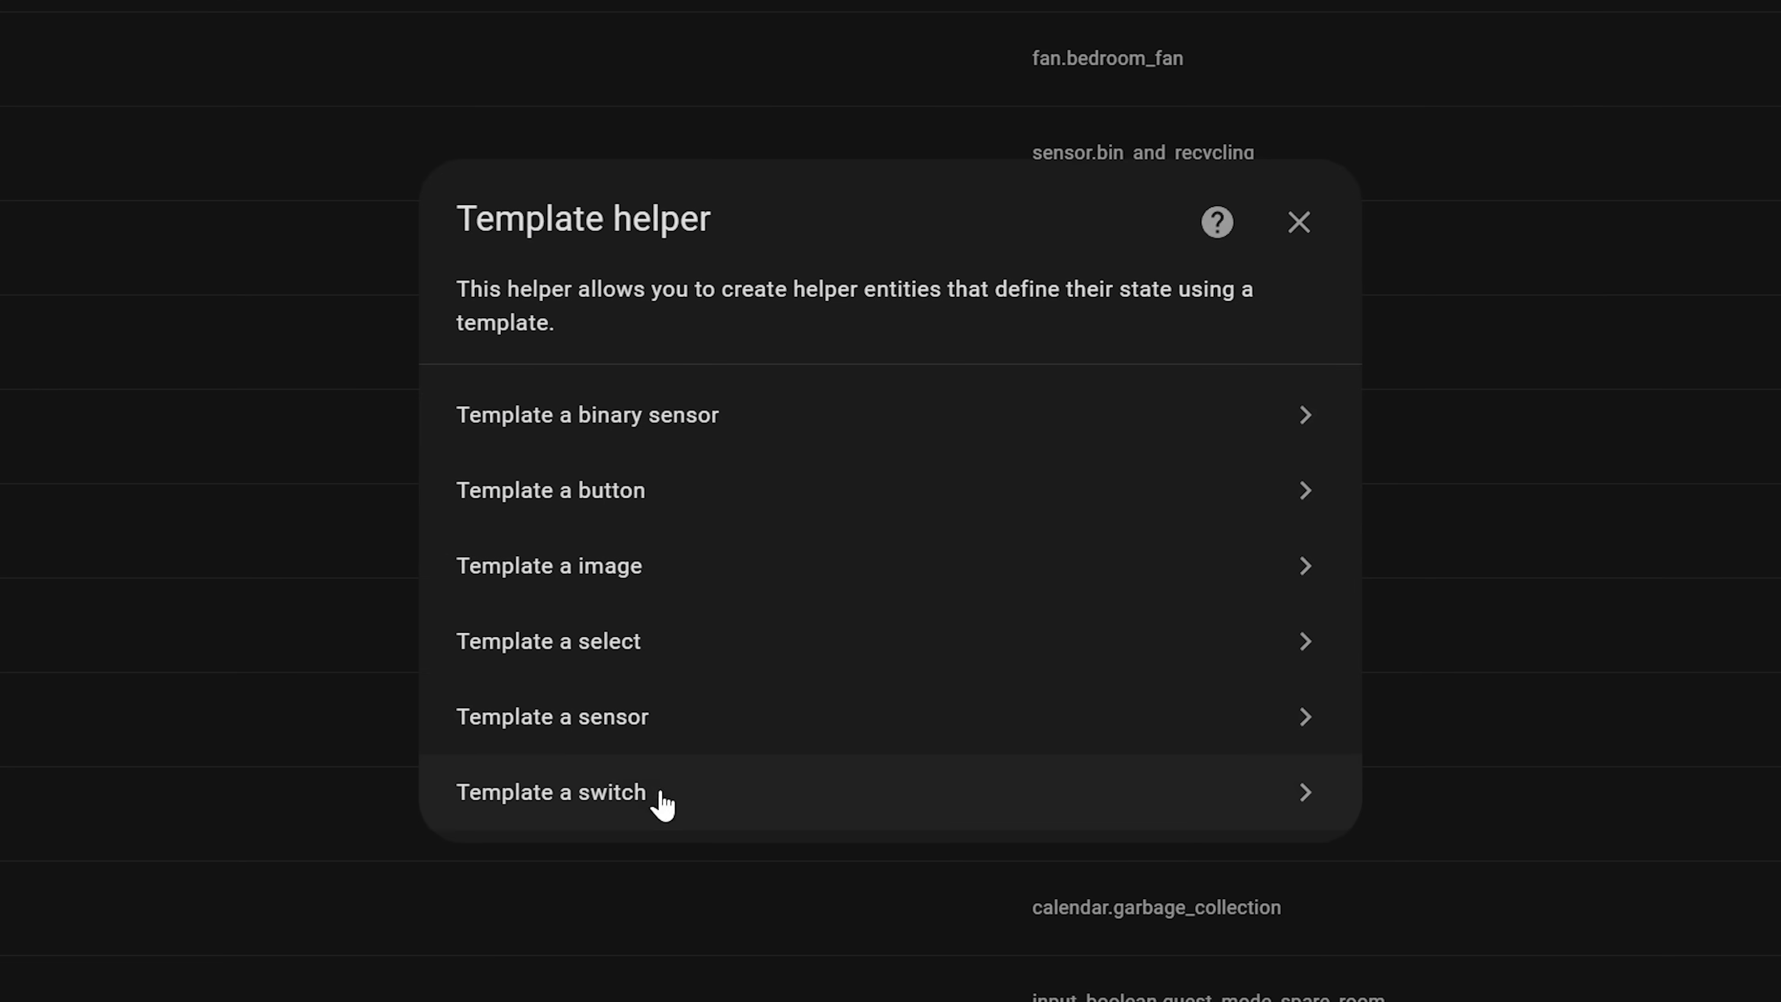
left_click(663, 522)
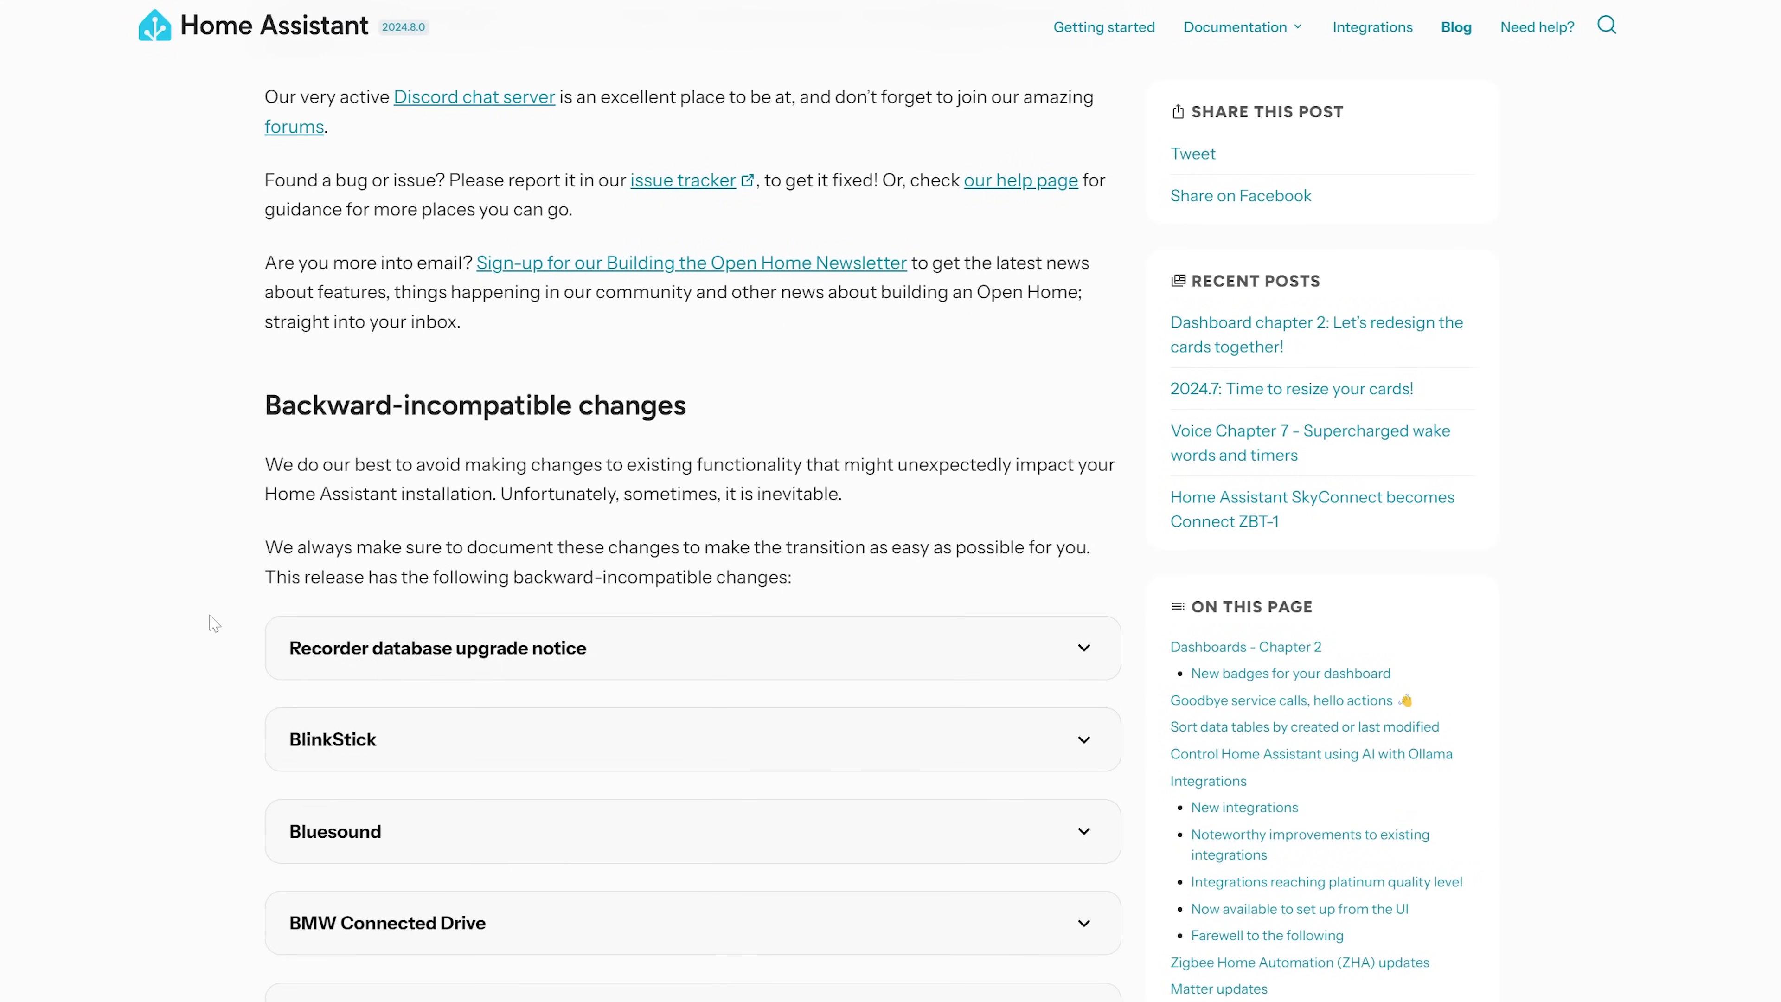
Step: Scroll the backward-incompatible changes and expand the Recorder database upgrade notice
scroll(214, 623, "down", 4)
scroll(206, 631, "down", 10)
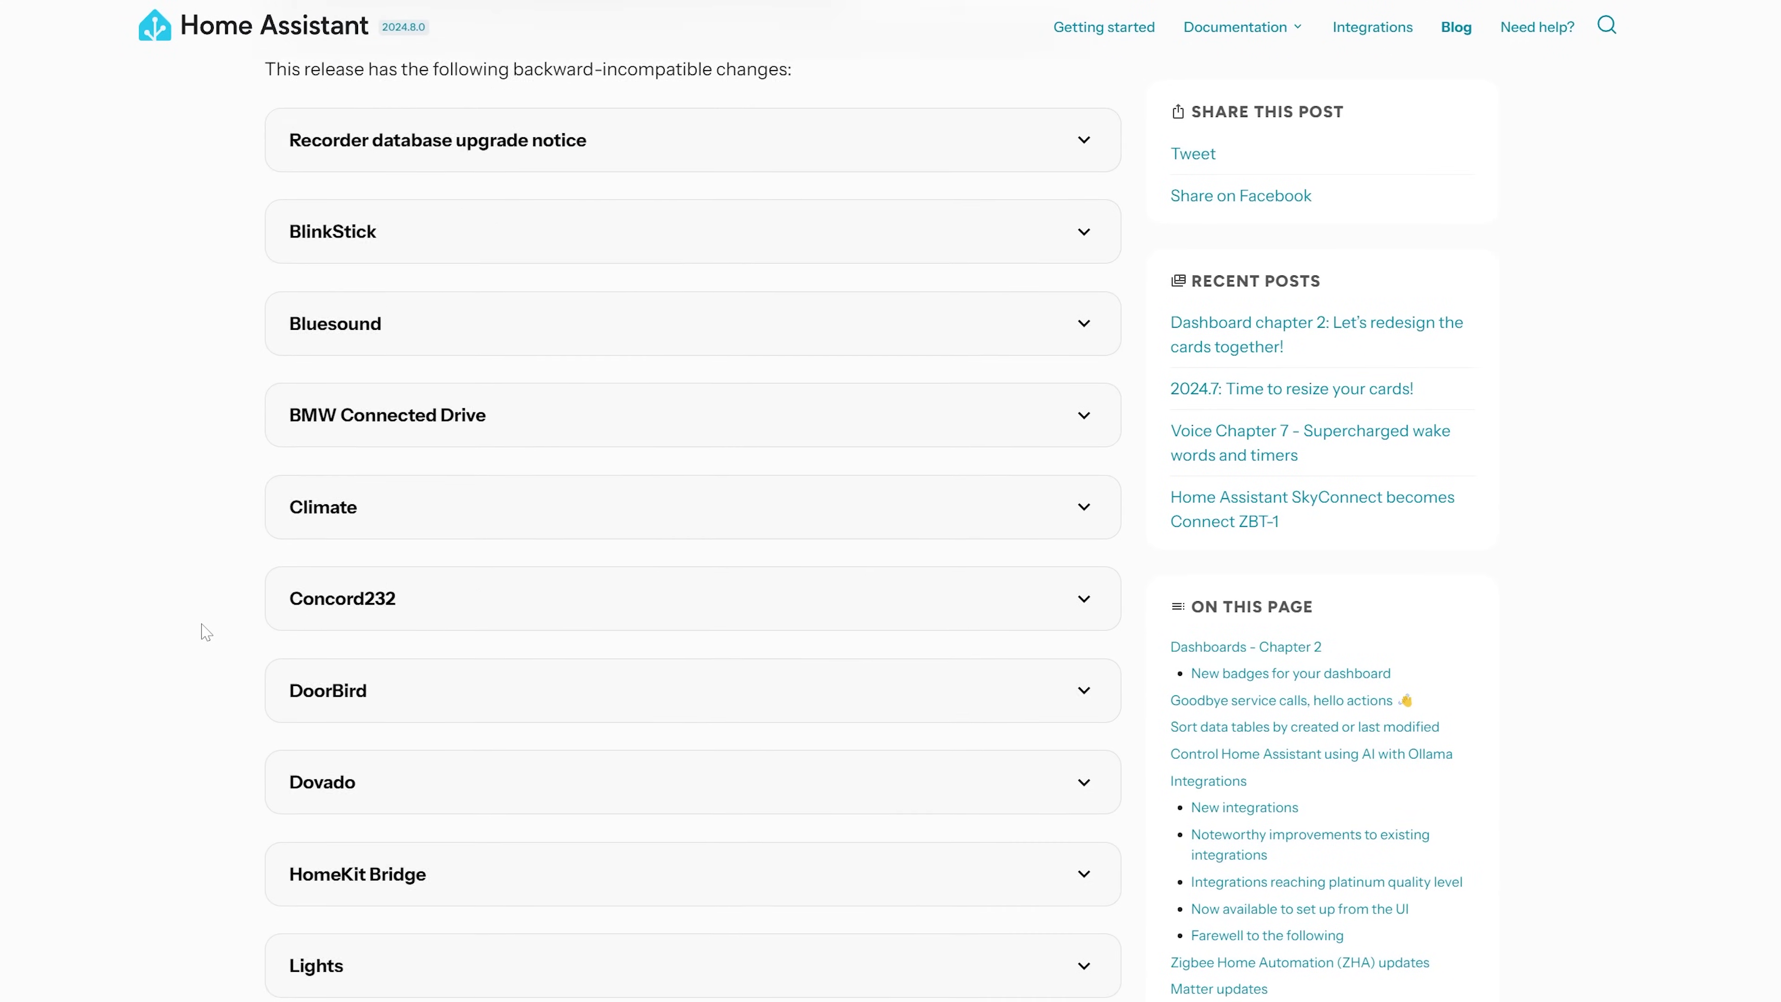
scroll(205, 632, "down", 5)
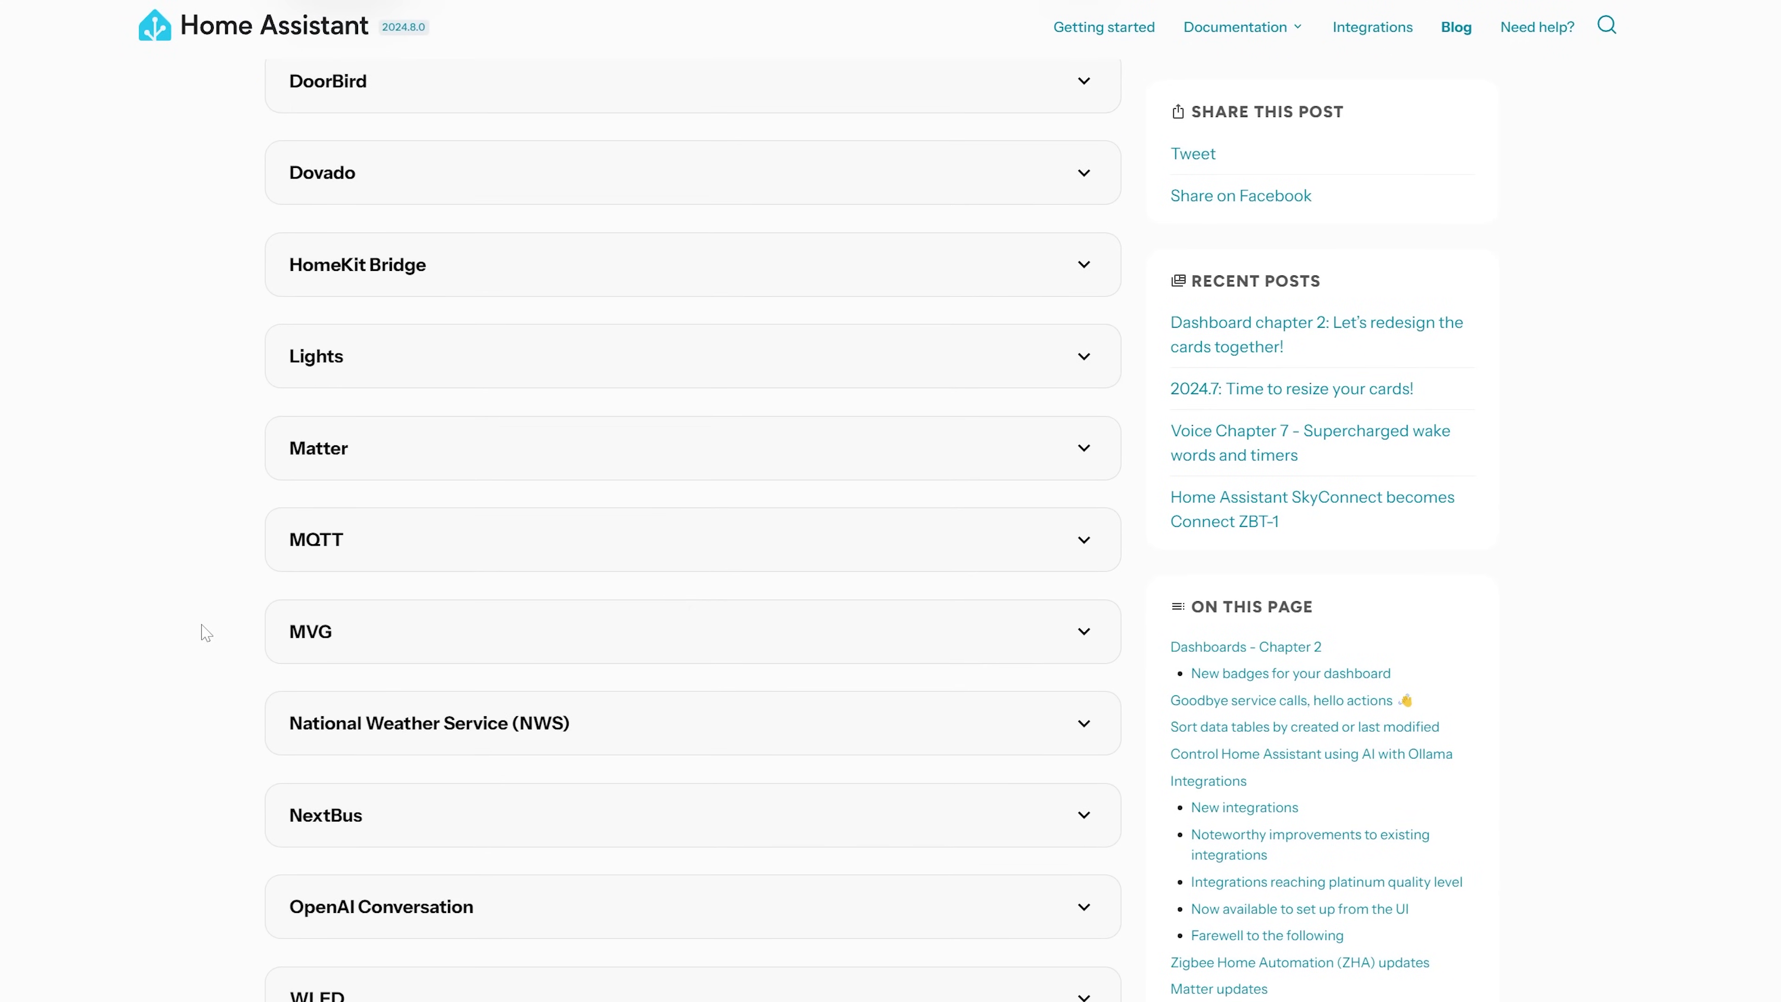
scroll(204, 647, "up", 15)
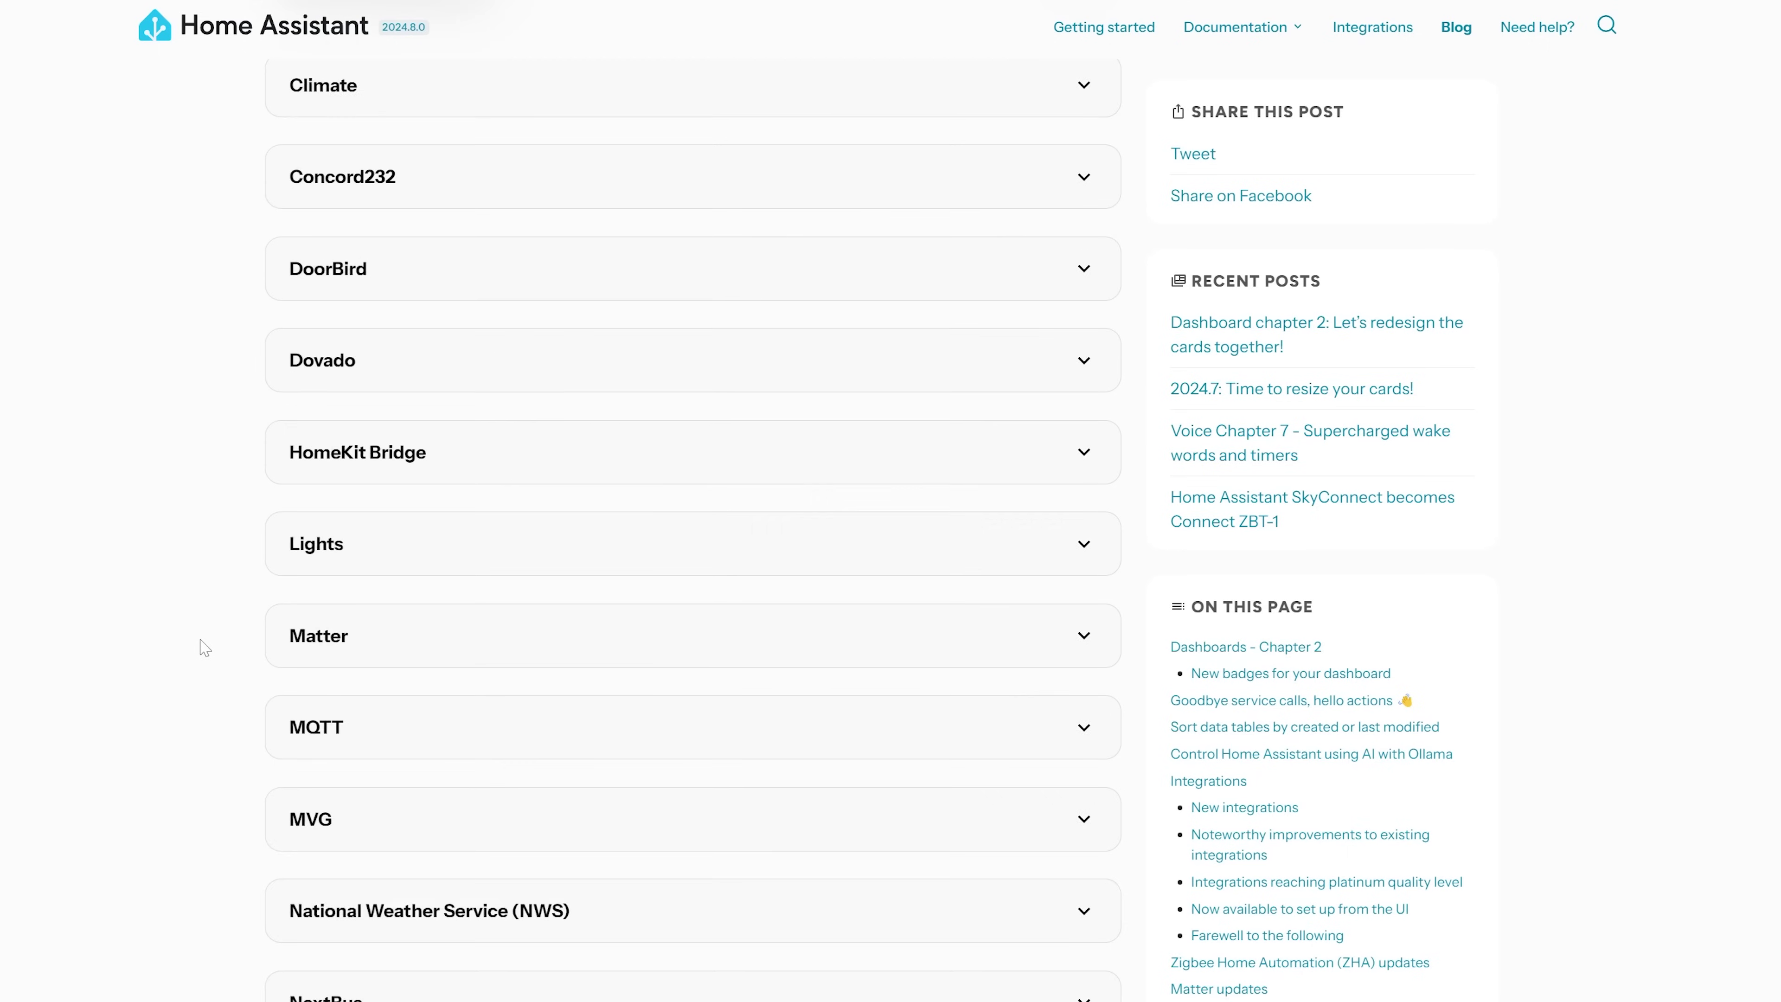
left_click(544, 369)
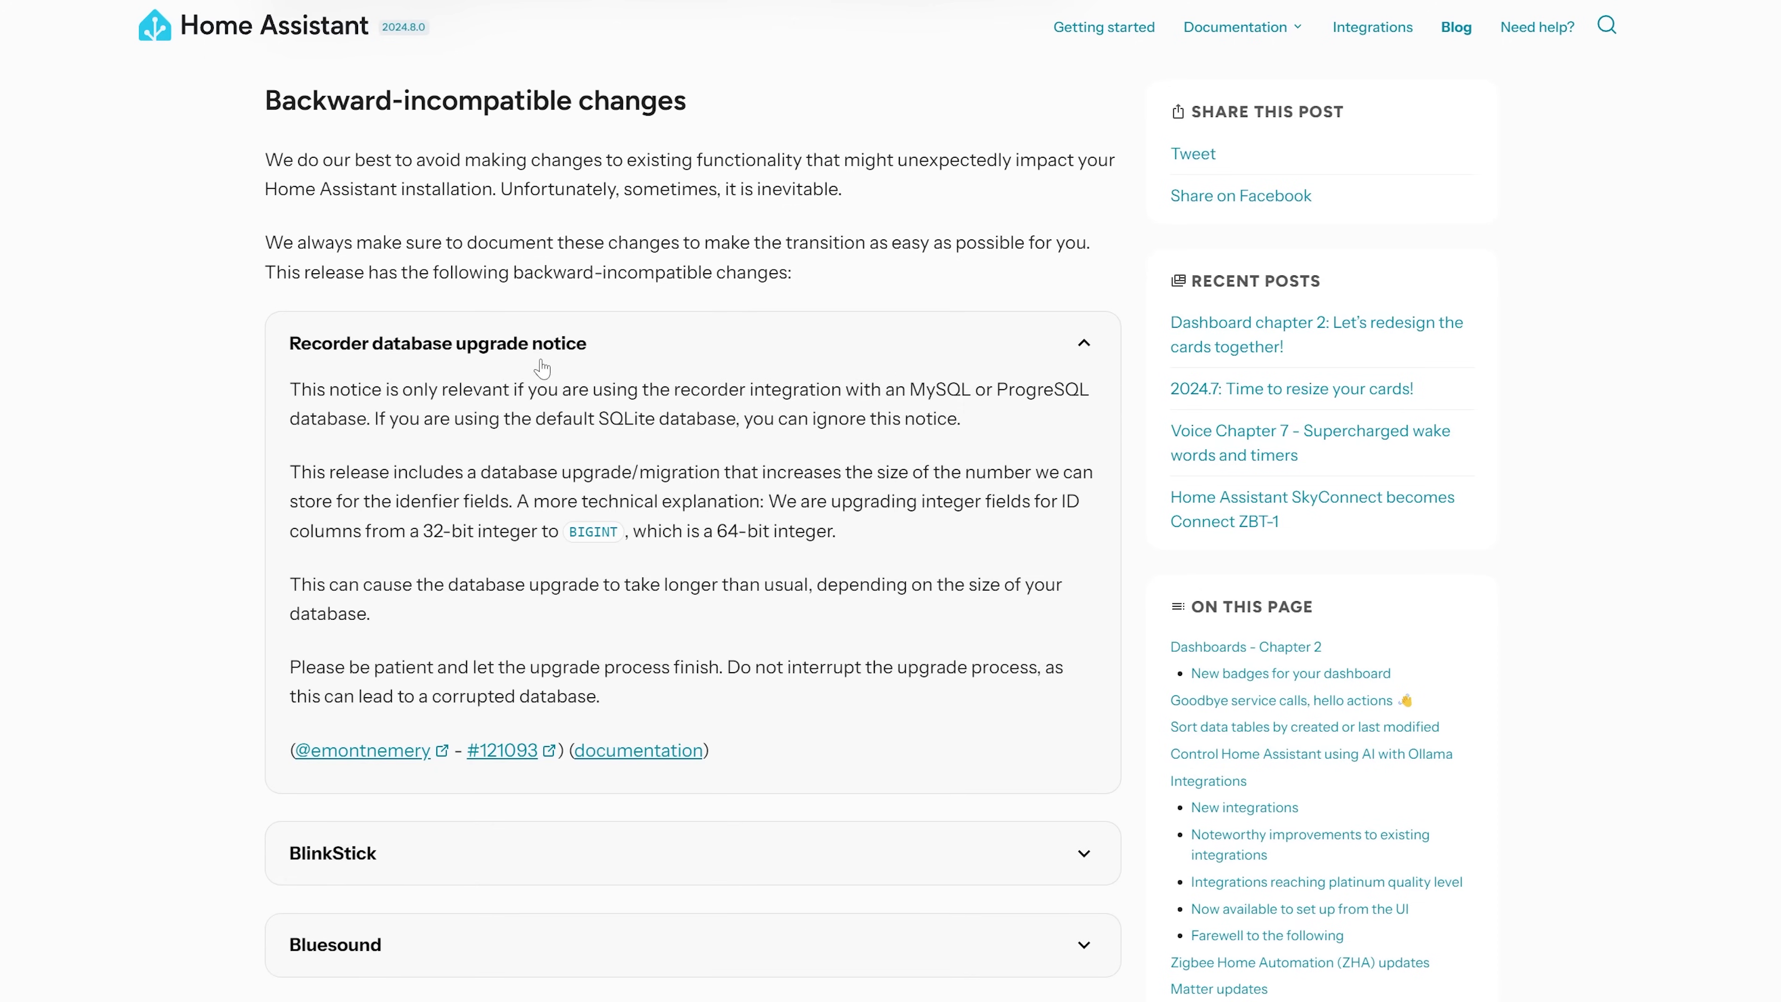
Step: Highlight the notice's MySQL/PostgreSQL mention and its sentence about SQLite users ignoring it
left_click_drag(909, 389, 1089, 390)
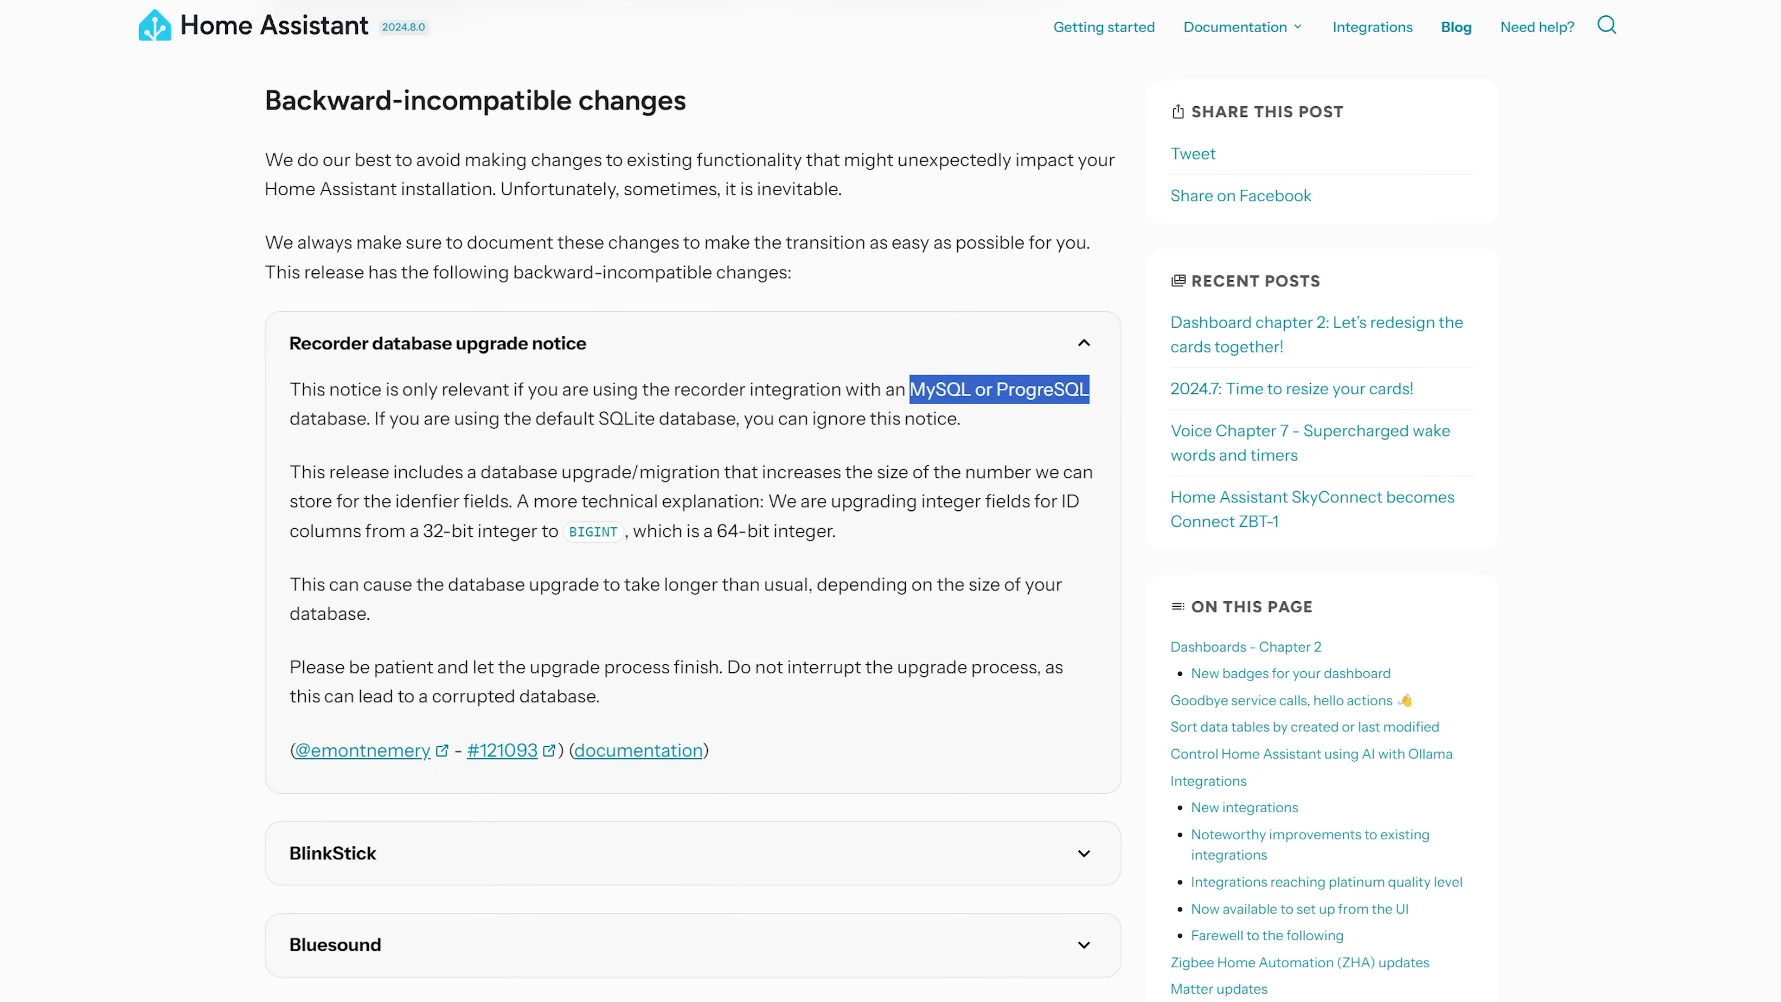
left_click(553, 411)
left_click_drag(374, 418, 1028, 429)
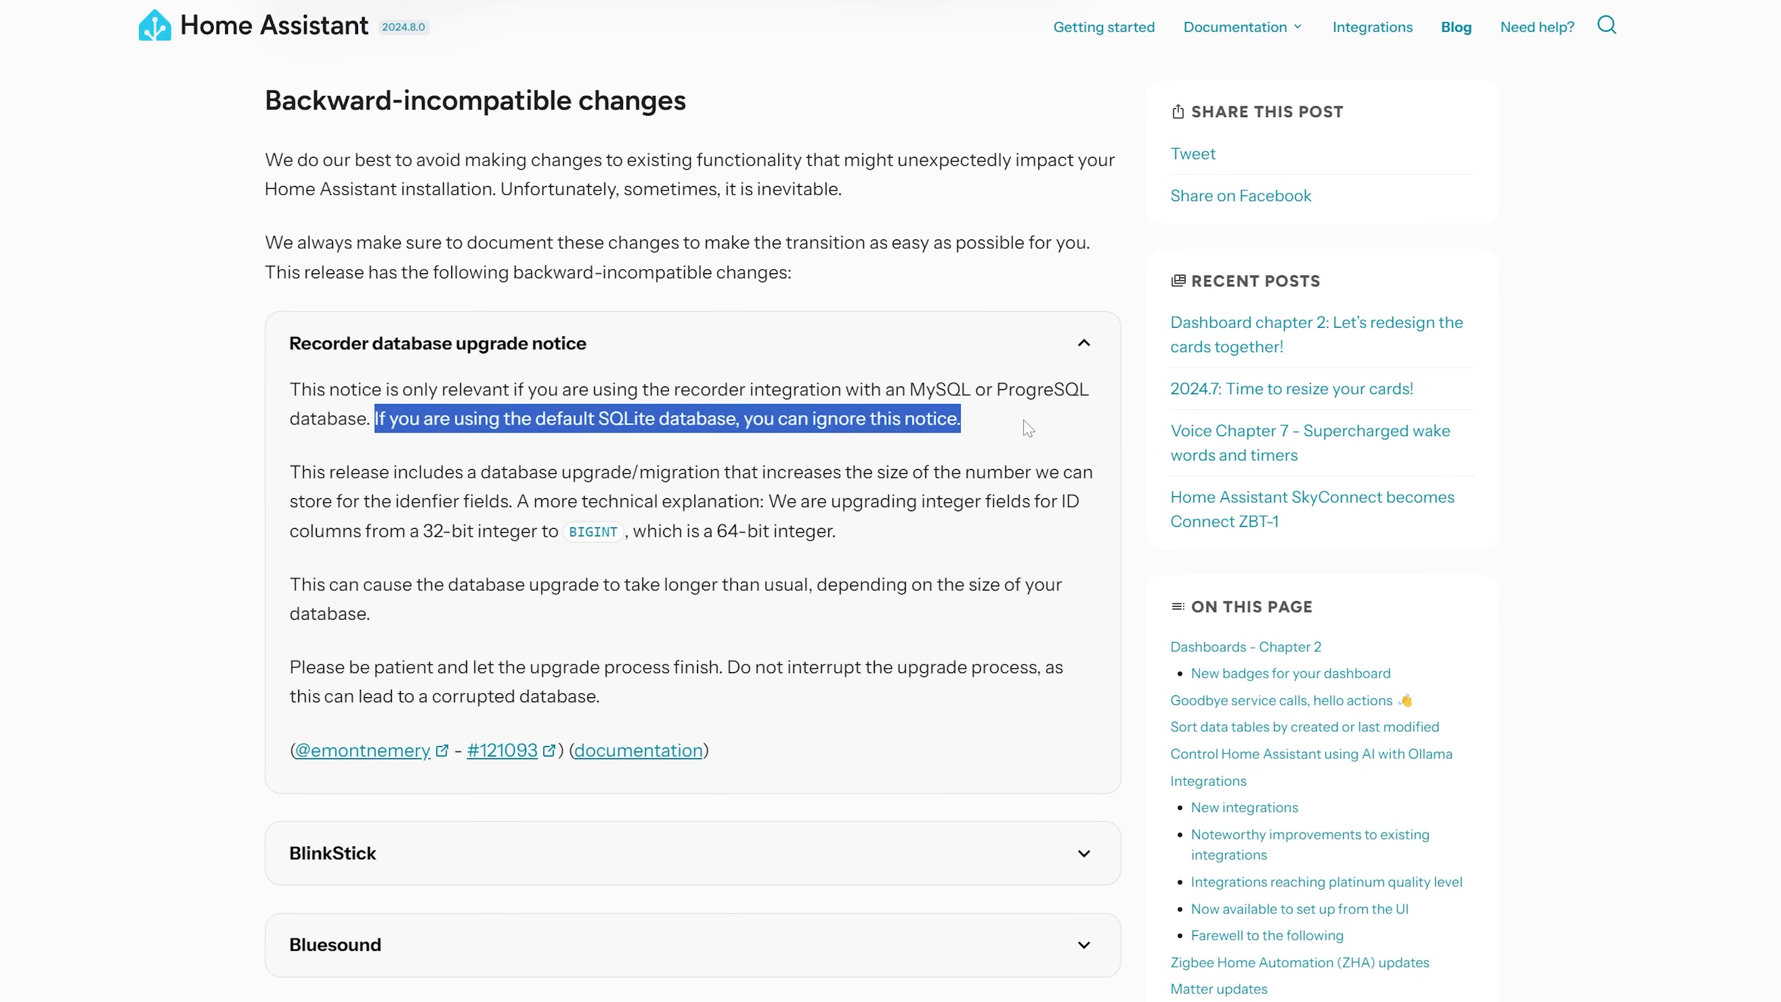
left_click(912, 423)
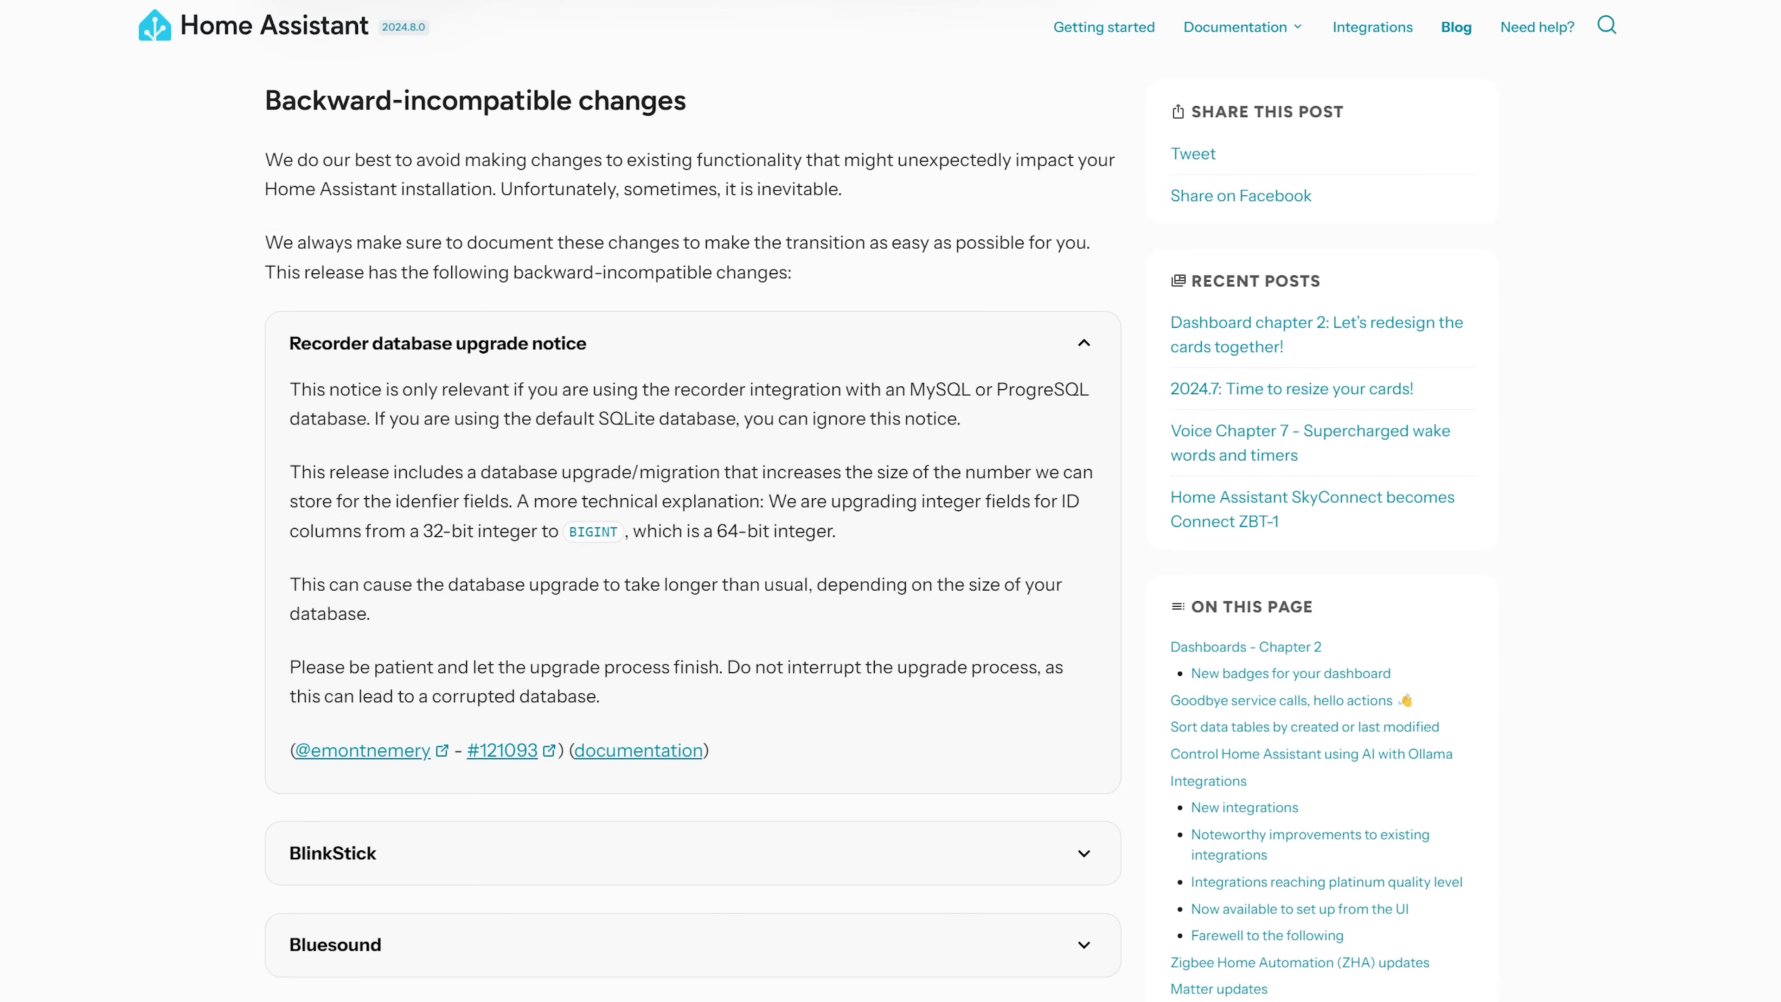
scroll(211, 526, "down", 1)
scroll(201, 527, "down", 2)
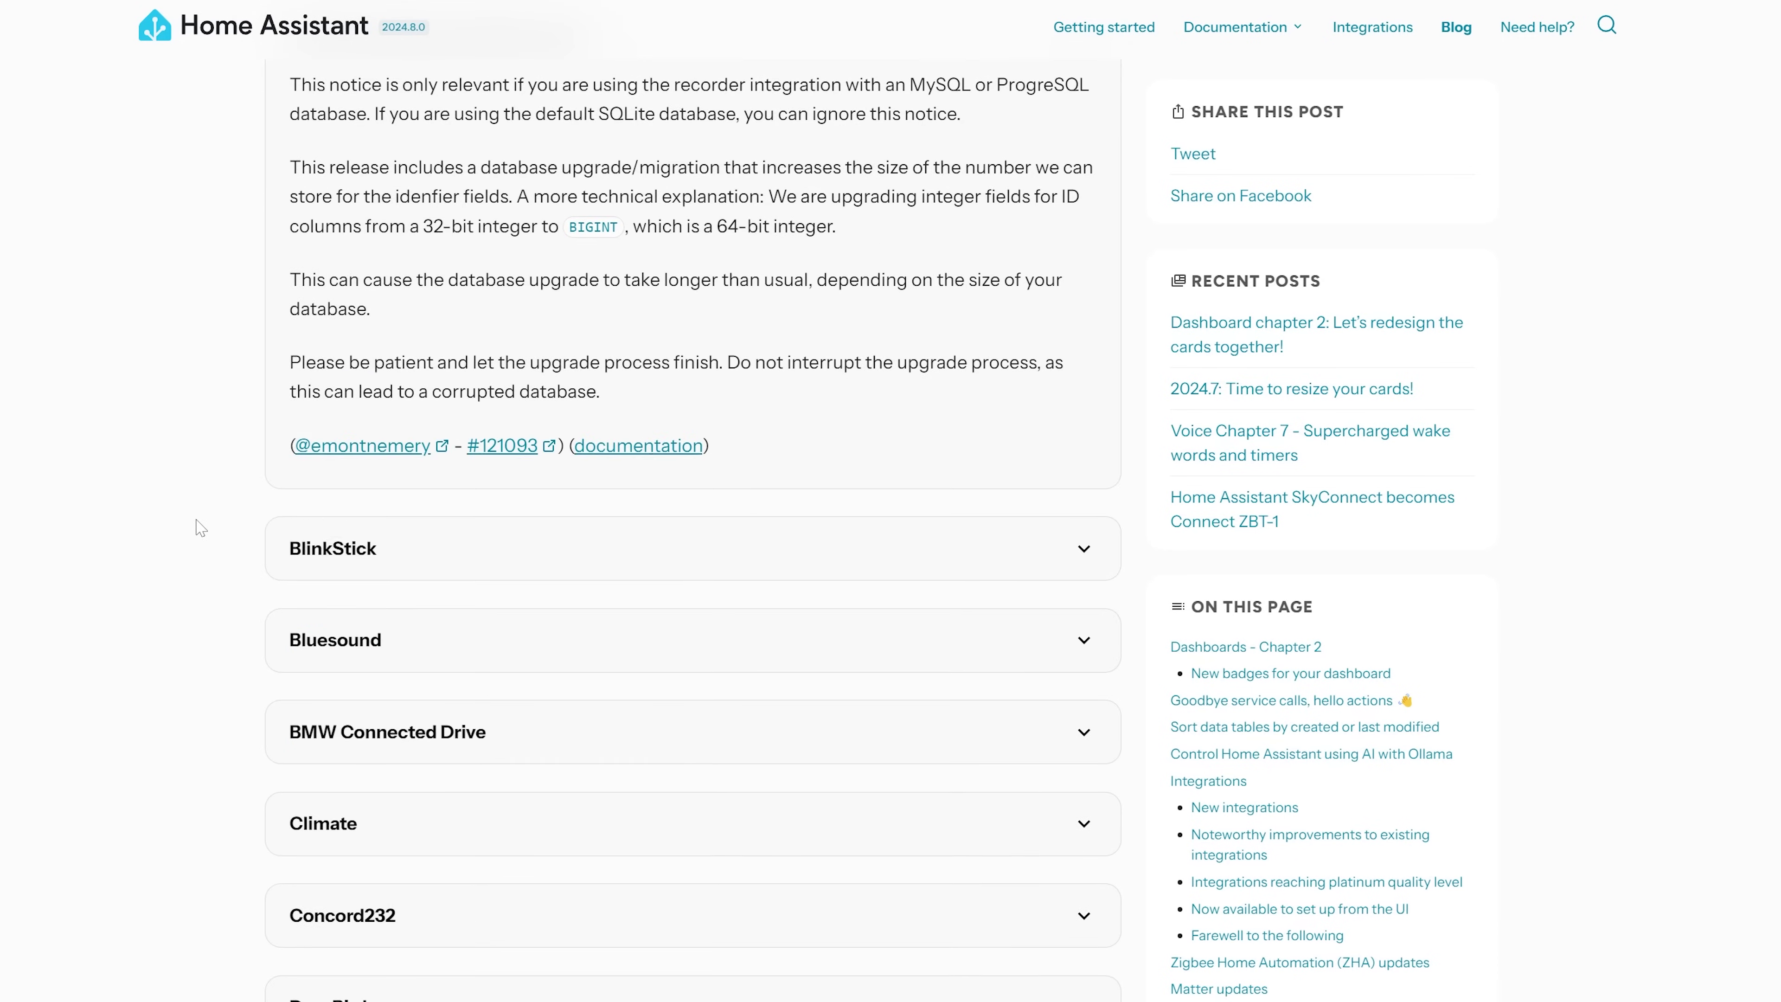
scroll(201, 527, "down", 1)
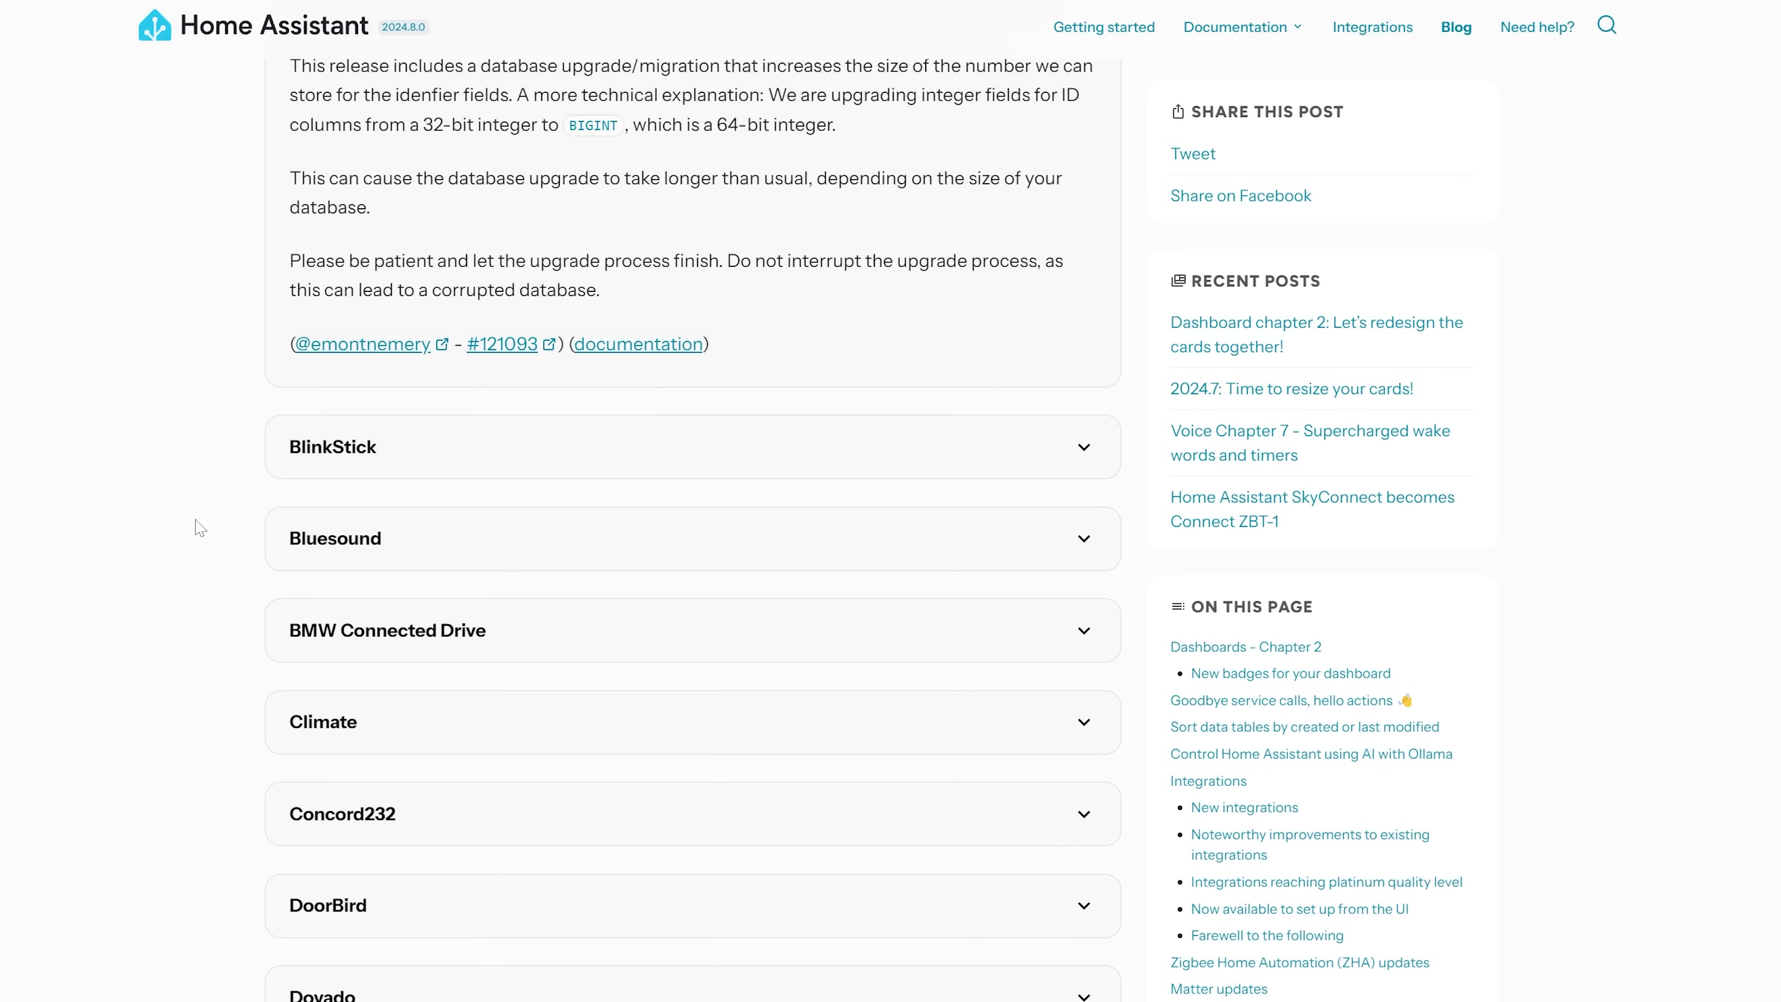